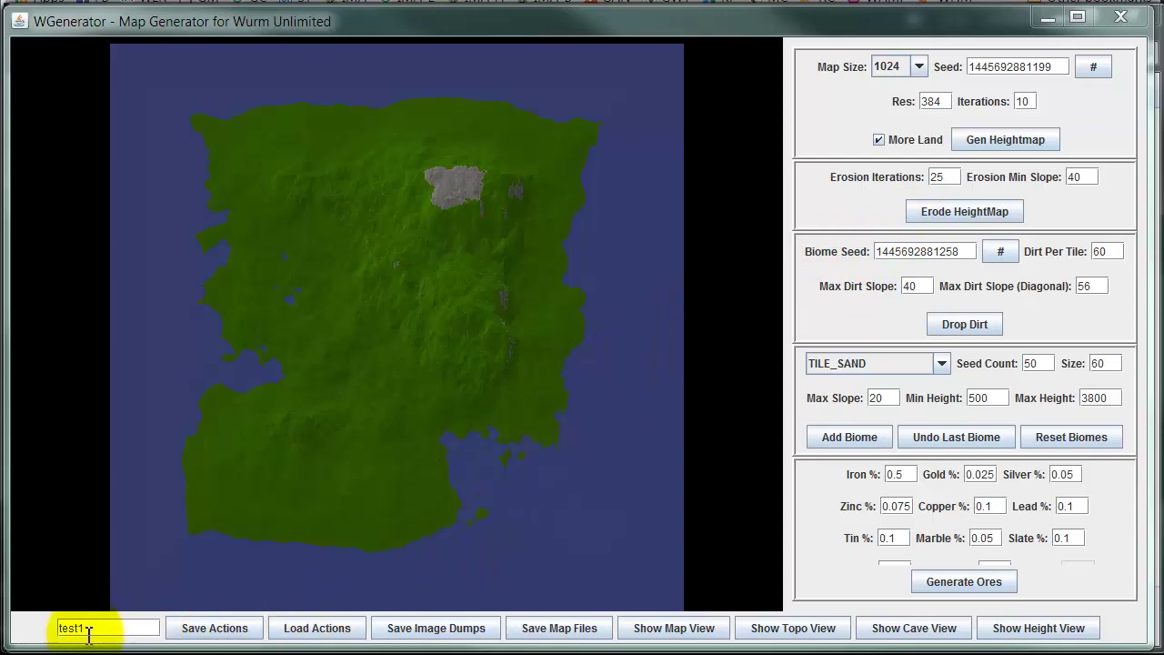
# Step: Save the generator actions under the name test1 and open the test1 folder inside the generator's maps folder
pyautogui.click(209, 630)
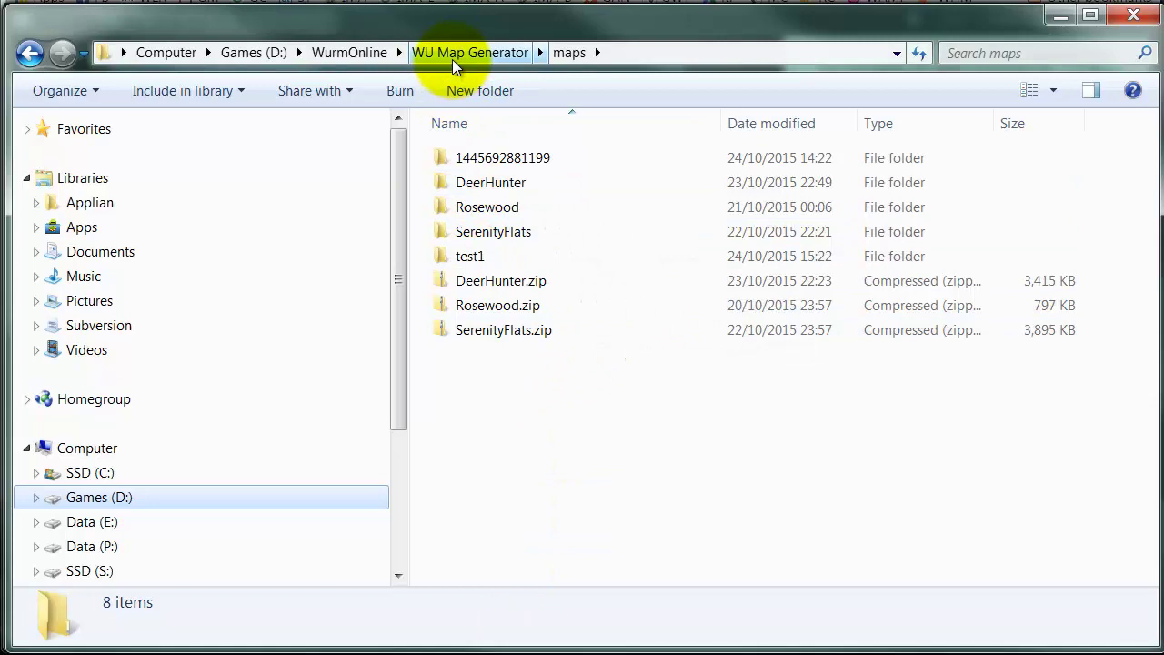
pyautogui.doubleClick(493, 257)
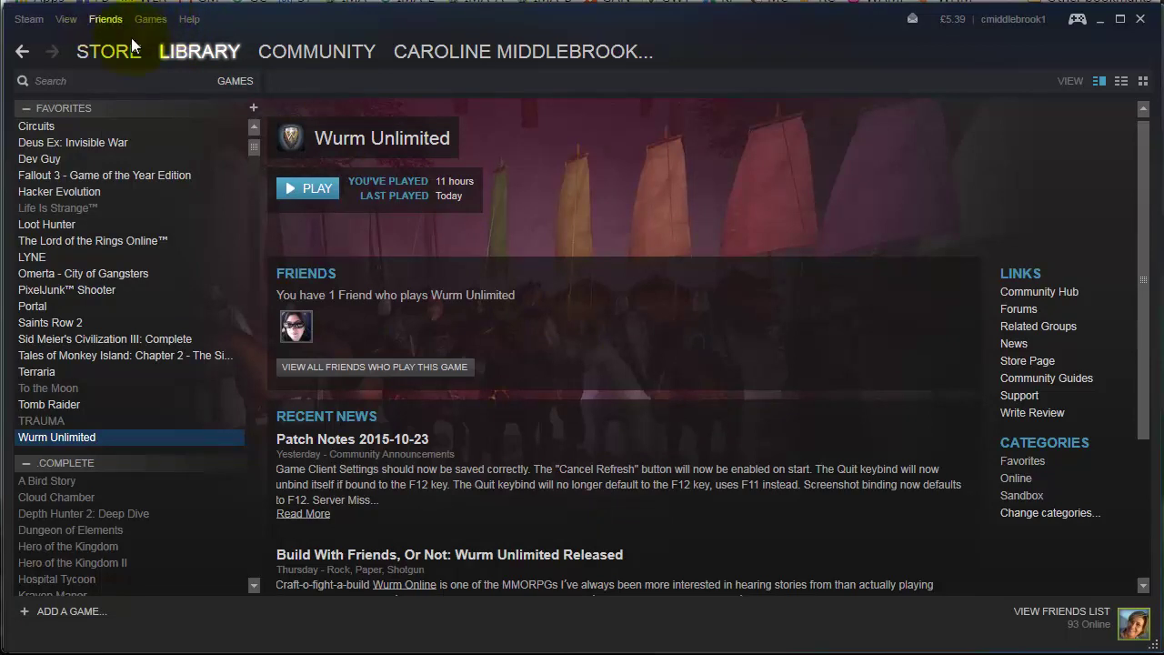
# Step: Switch to Steam, search the library's tools for "wur" and launch Wurm Unlimited Dedicated Server
pyautogui.moveTo(108, 52)
pyautogui.moveTo(191, 53)
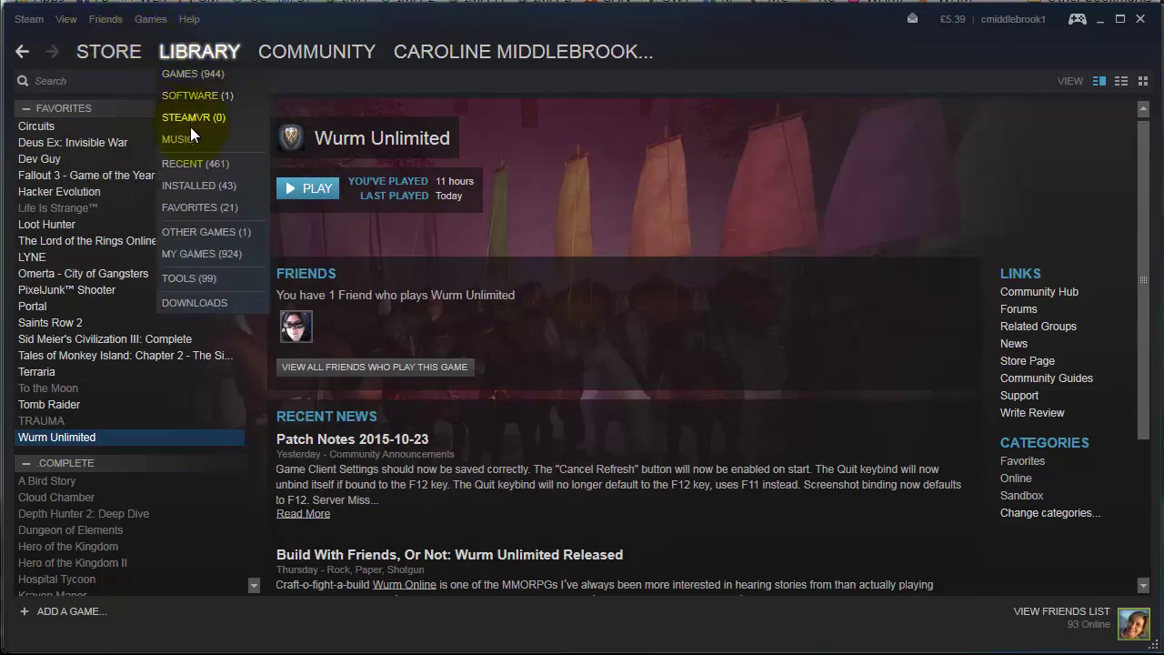
pyautogui.click(189, 277)
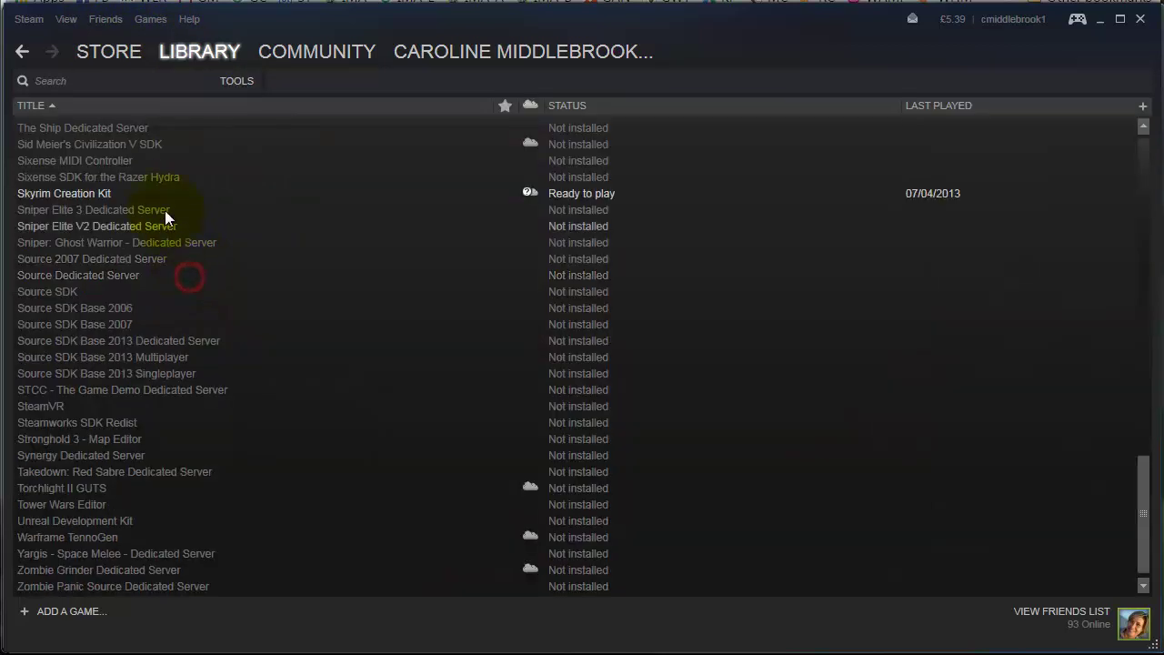
pyautogui.click(104, 81)
pyautogui.write('wur')
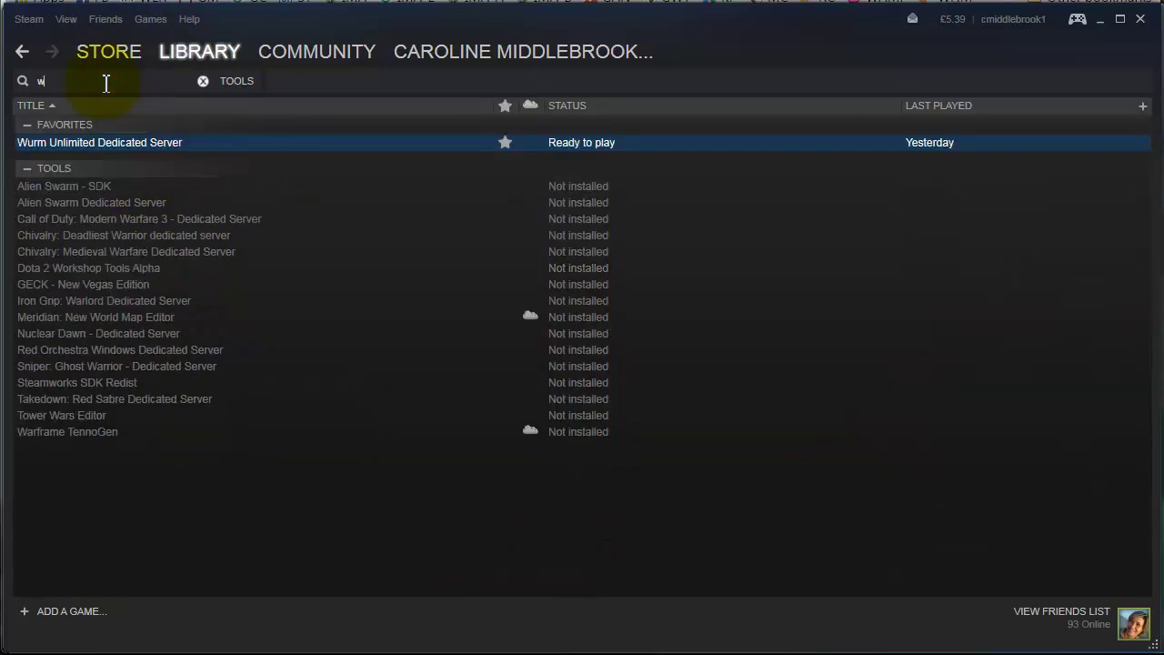
pyautogui.doubleClick(112, 142)
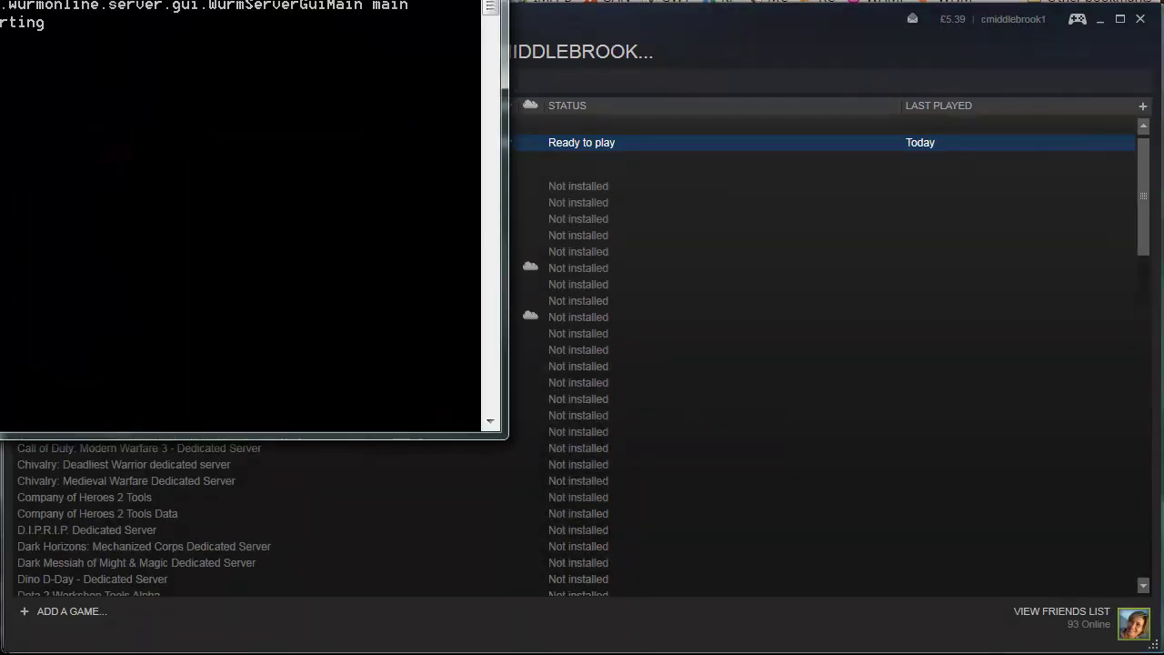
pyautogui.moveTo(352, 0); pyautogui.dragTo(582, 25)
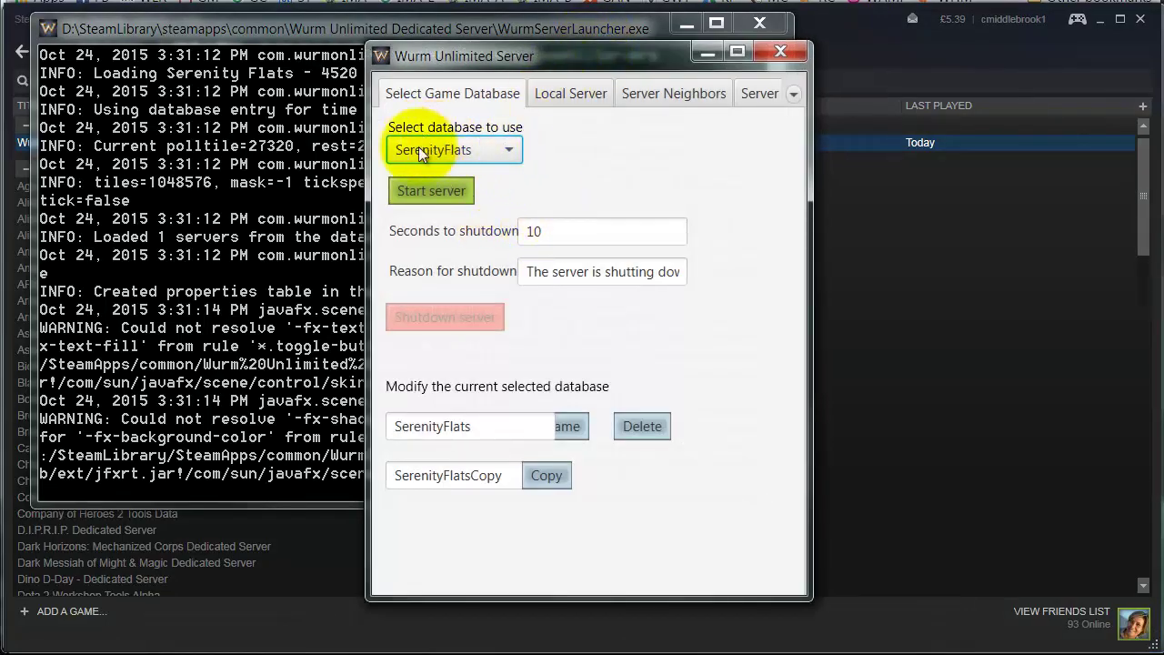
# Step: Select the Creative game database and copy it as test1server
pyautogui.click(508, 150)
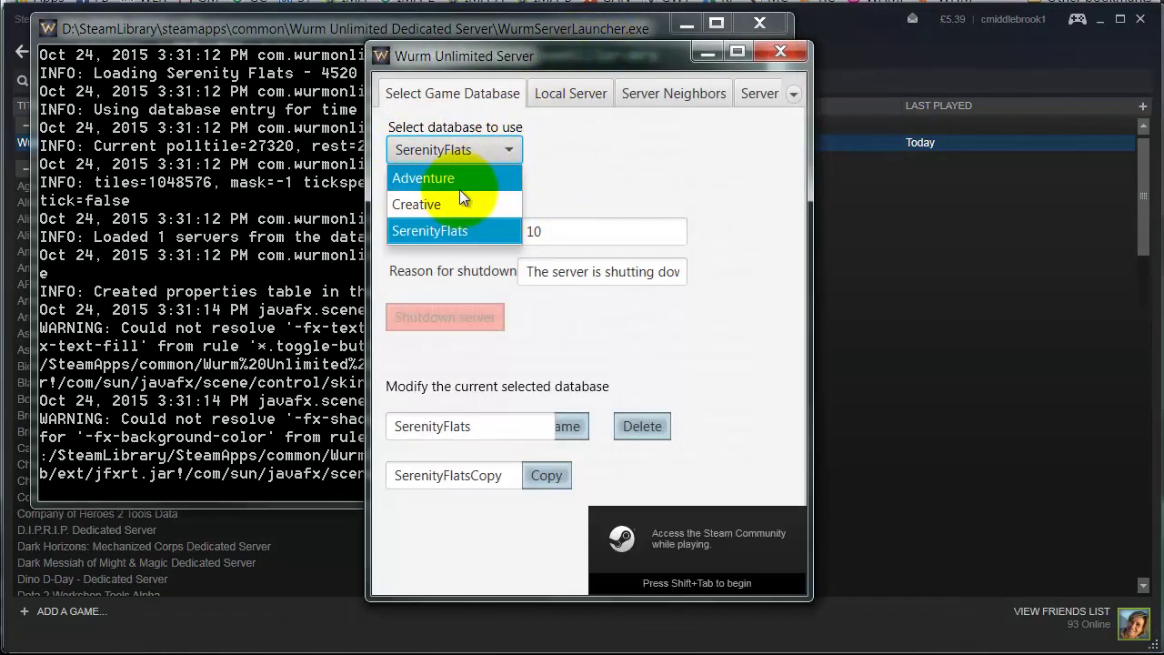
pyautogui.click(426, 202)
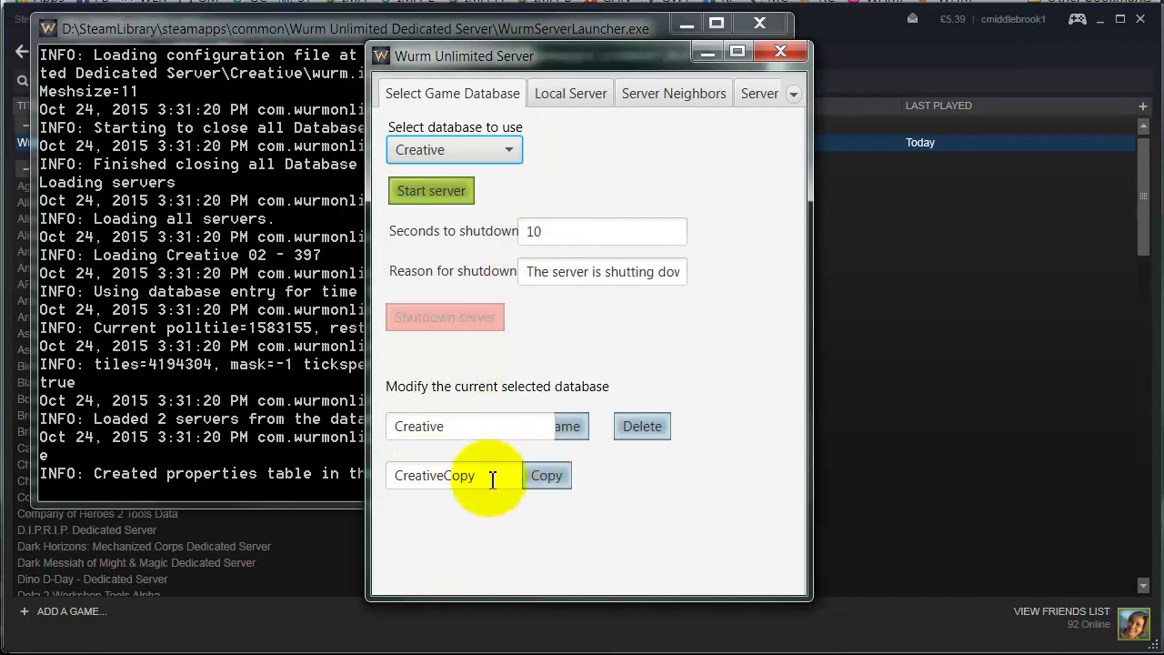
pyautogui.moveTo(492, 480); pyautogui.dragTo(364, 467)
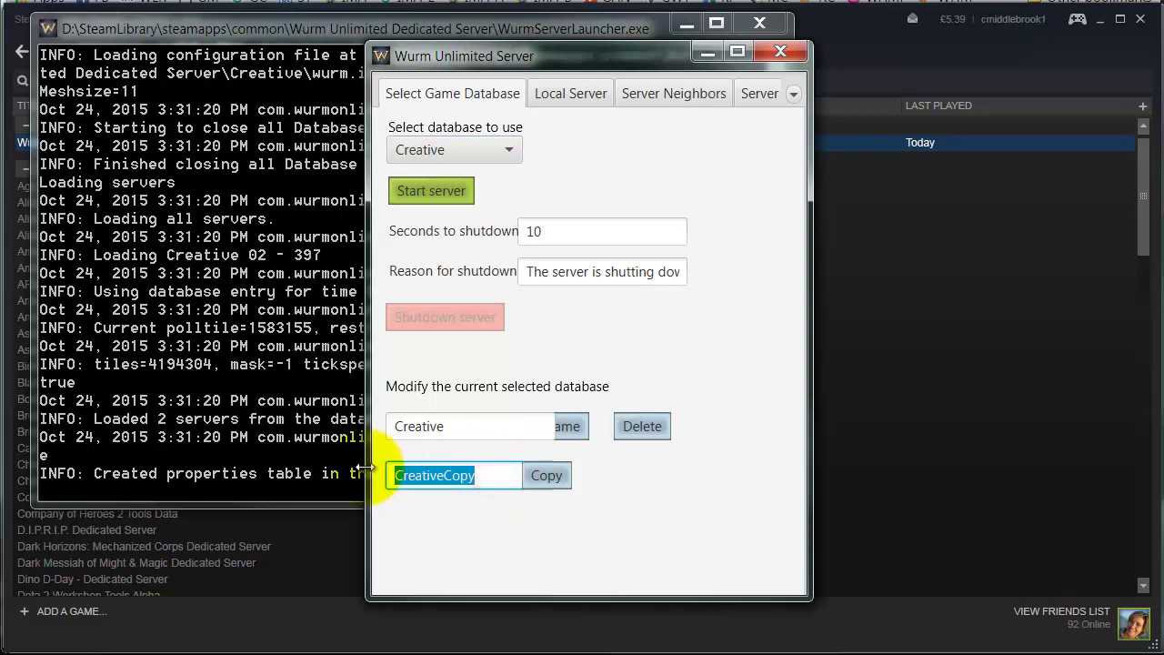
pyautogui.write('test')
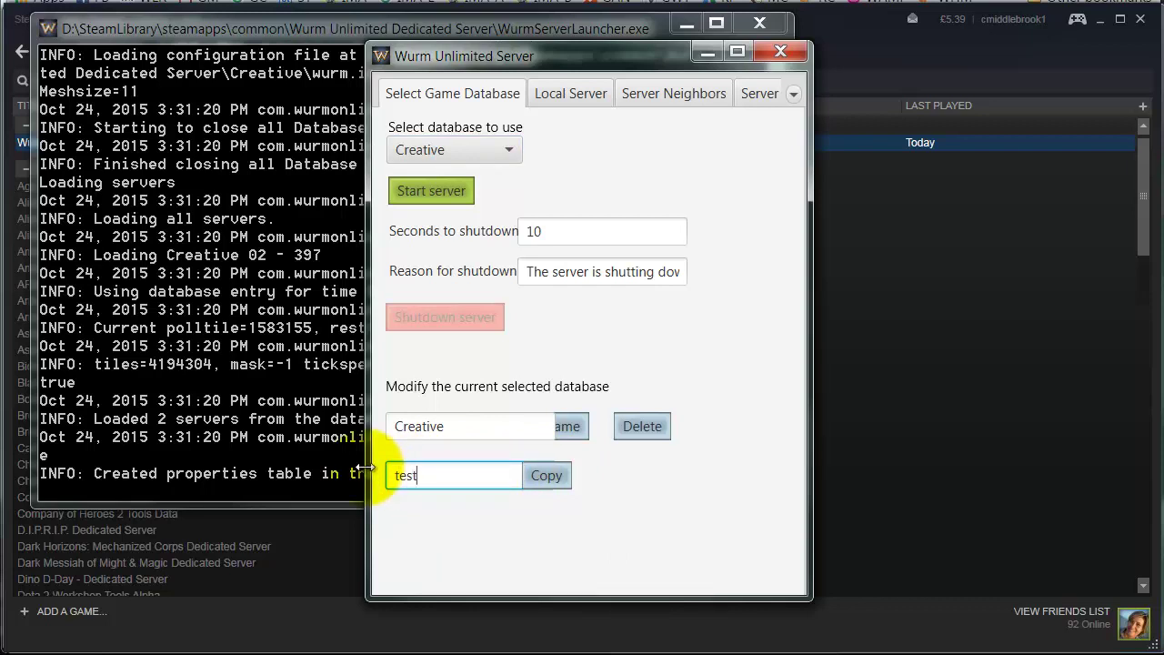
pyautogui.write('1server')
pyautogui.click(550, 478)
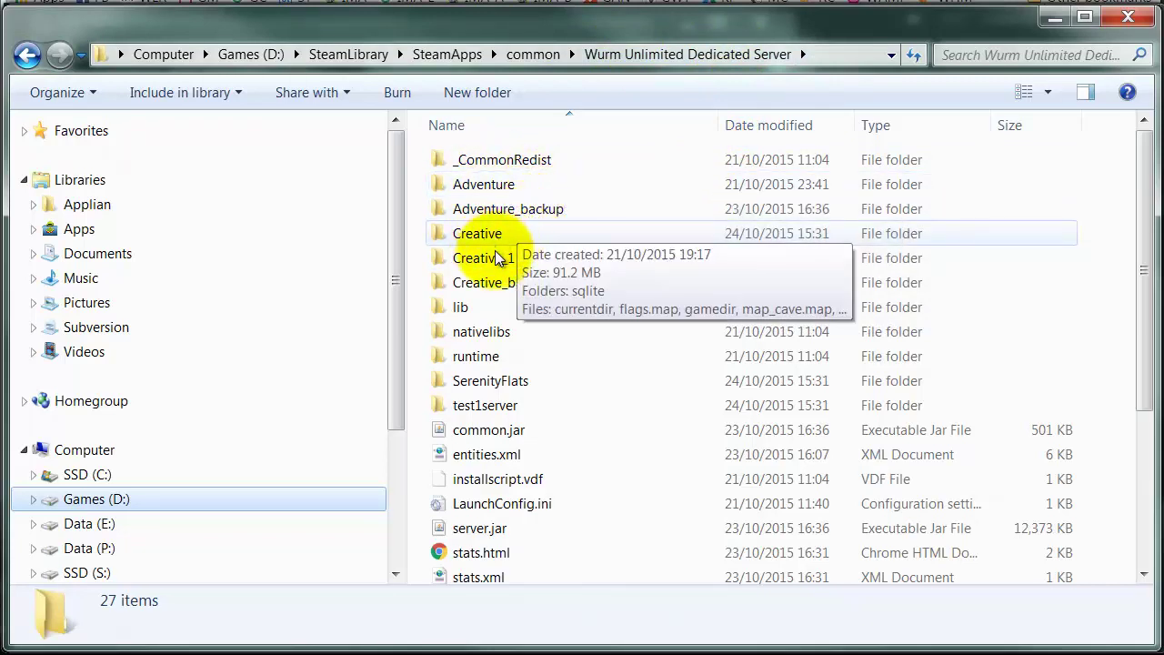
# Step: Copy all files from the generator's test1 map folder into the dedicated server's test1server folder, replacing every conflicting file
pyautogui.doubleClick(502, 405)
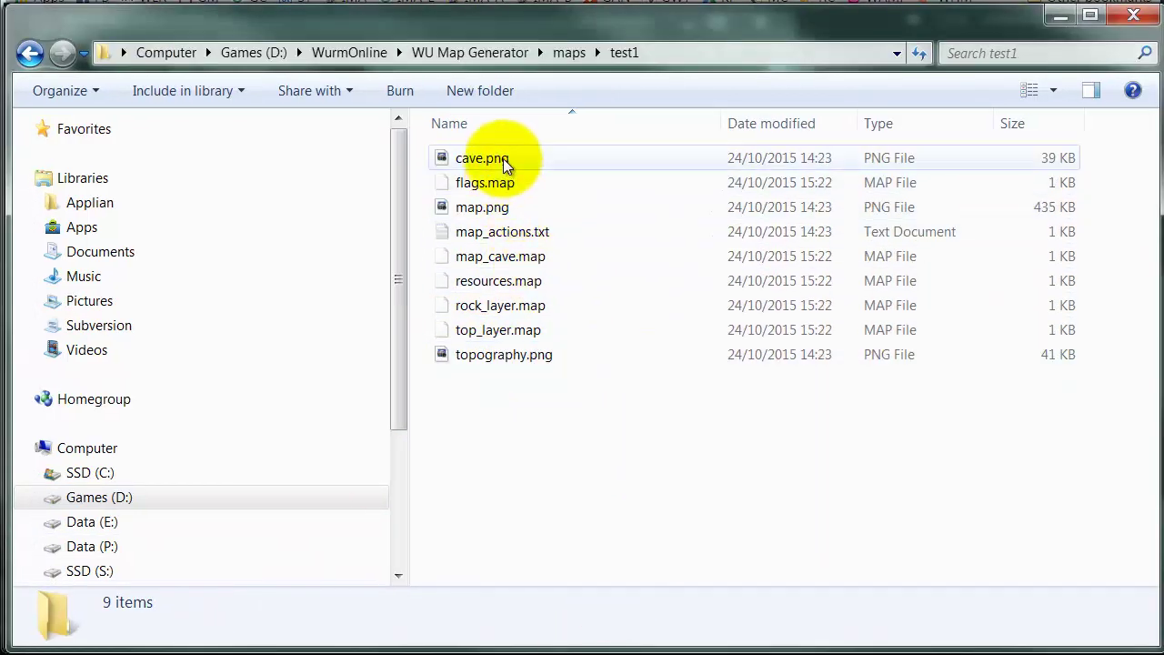
pyautogui.click(503, 158)
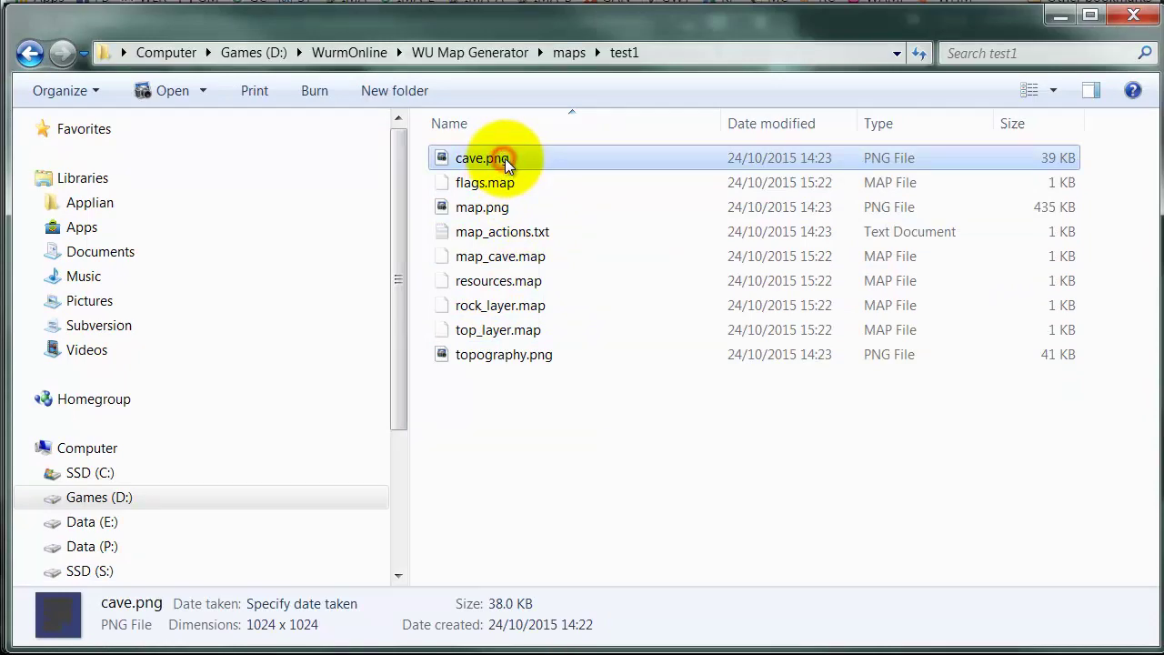
pyautogui.keyDown('shift'); pyautogui.click(527, 356); pyautogui.keyUp('shift')
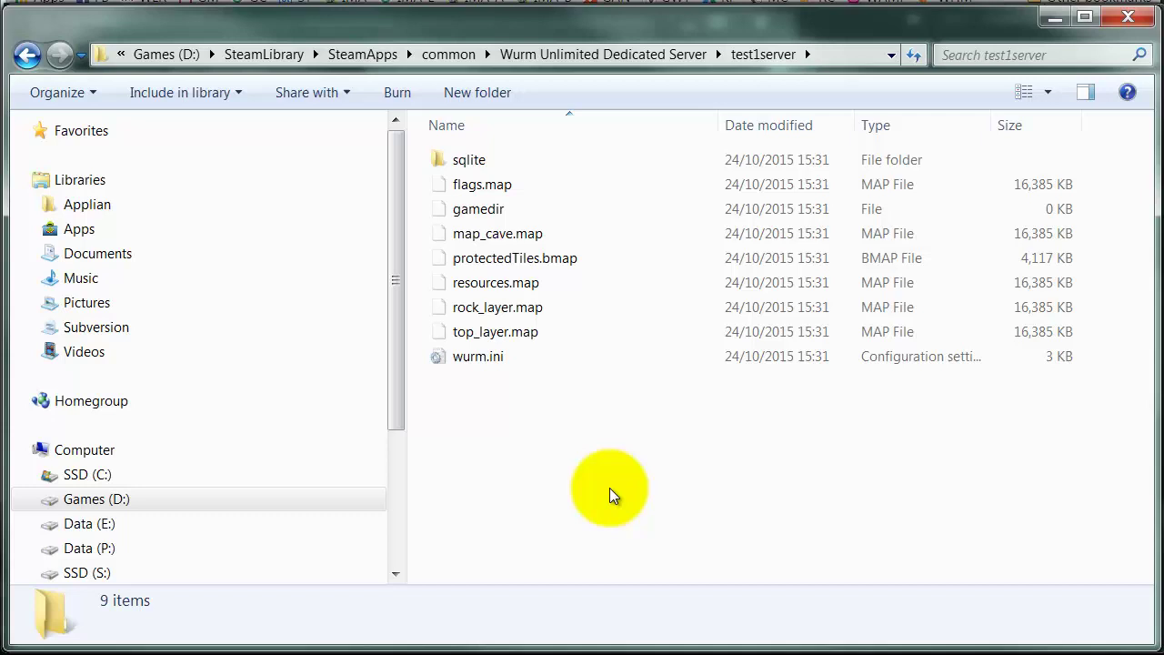
pyautogui.click(611, 489)
pyautogui.hotkey('ctrl', 'v')
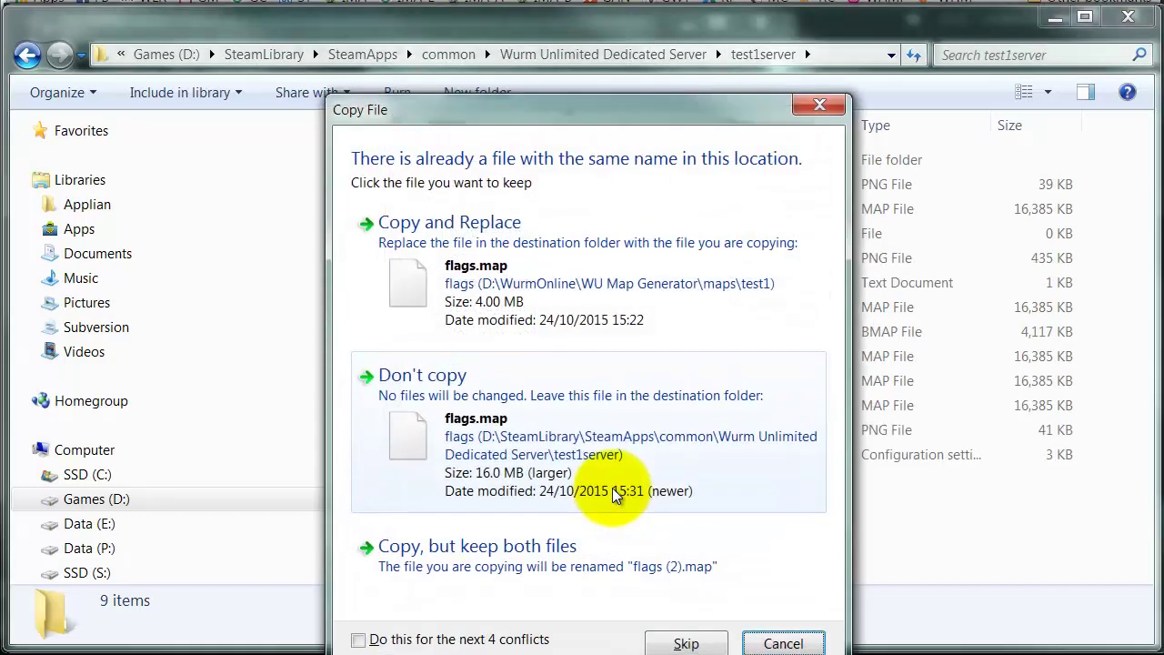
pyautogui.click(358, 640)
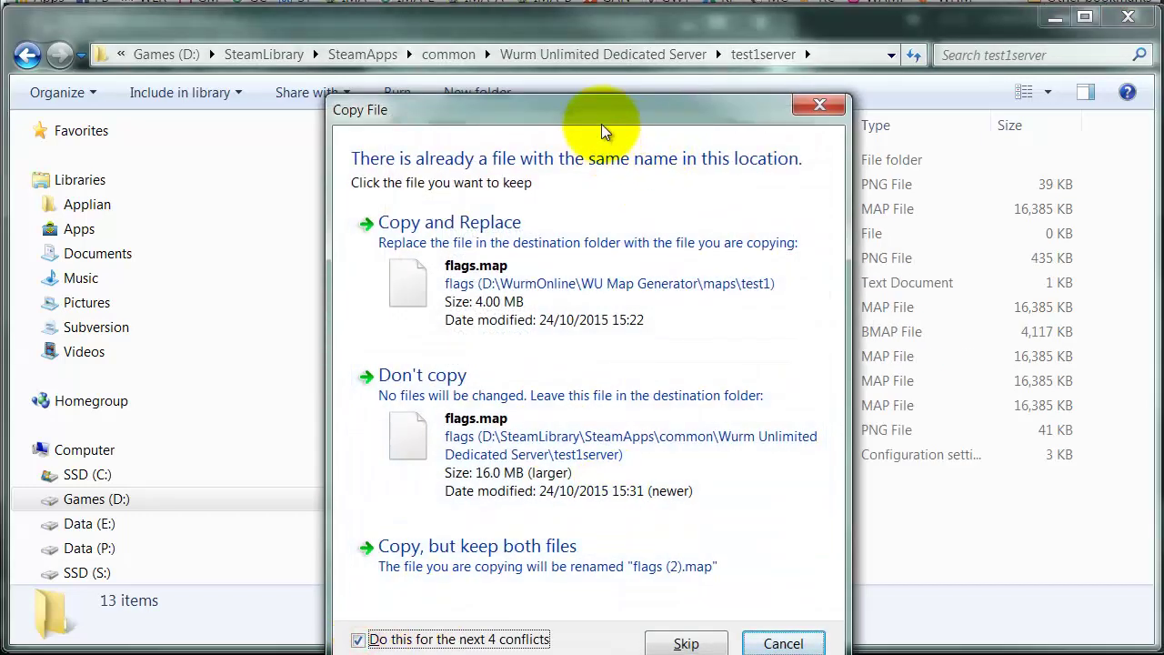
pyautogui.moveTo(550, 113); pyautogui.dragTo(538, 12)
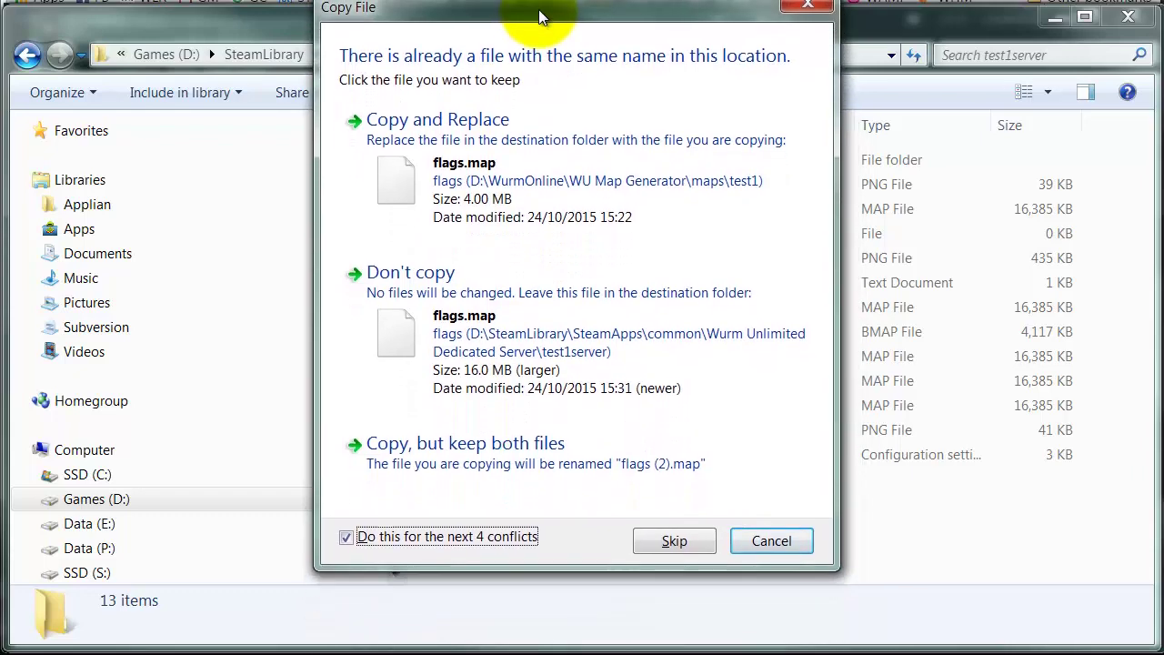
pyautogui.click(628, 157)
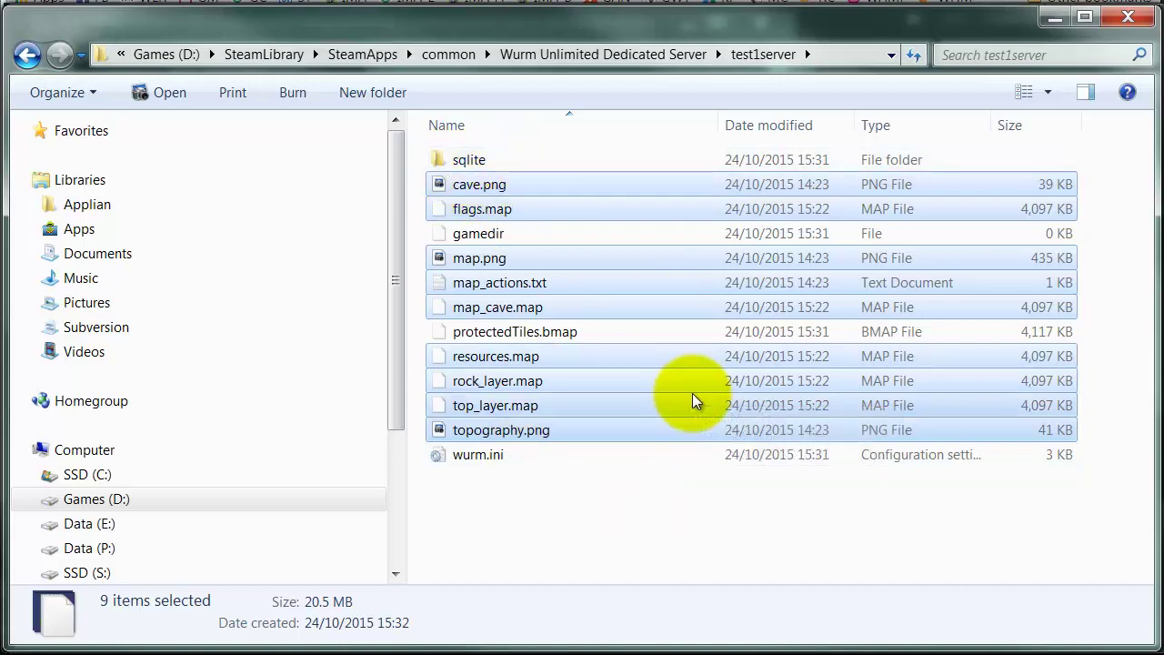
pyautogui.click(515, 494)
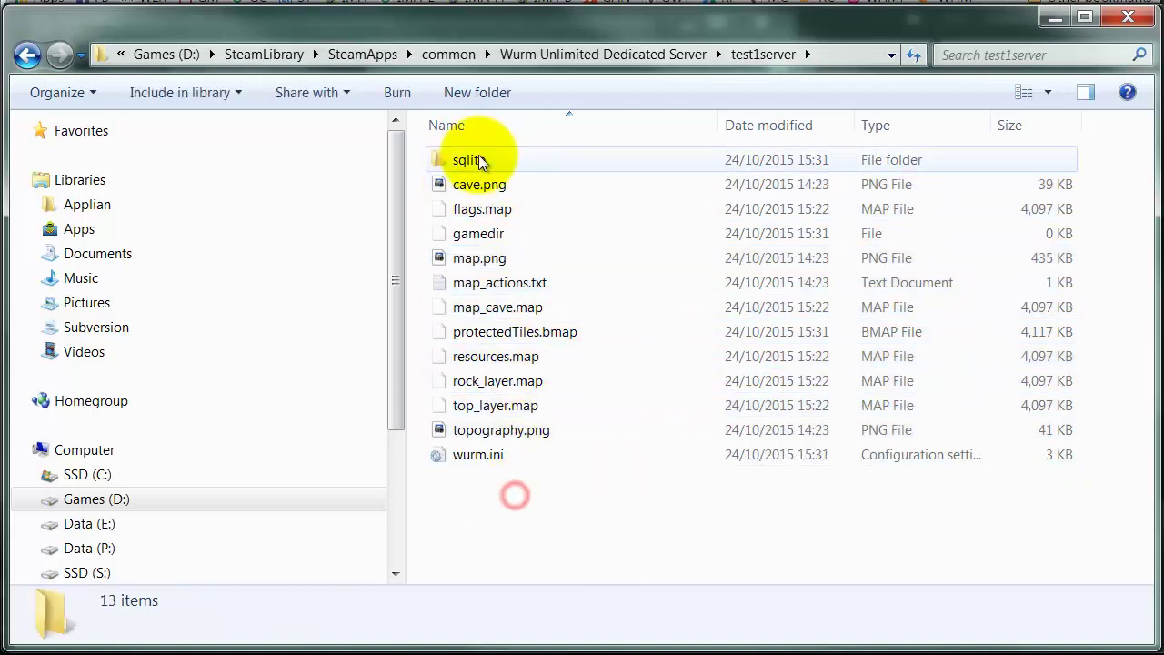
# Step: Run rebuild-dbs.bat from test1server's sqlite folder and confirm with y to delete and recreate all databases
pyautogui.doubleClick(494, 159)
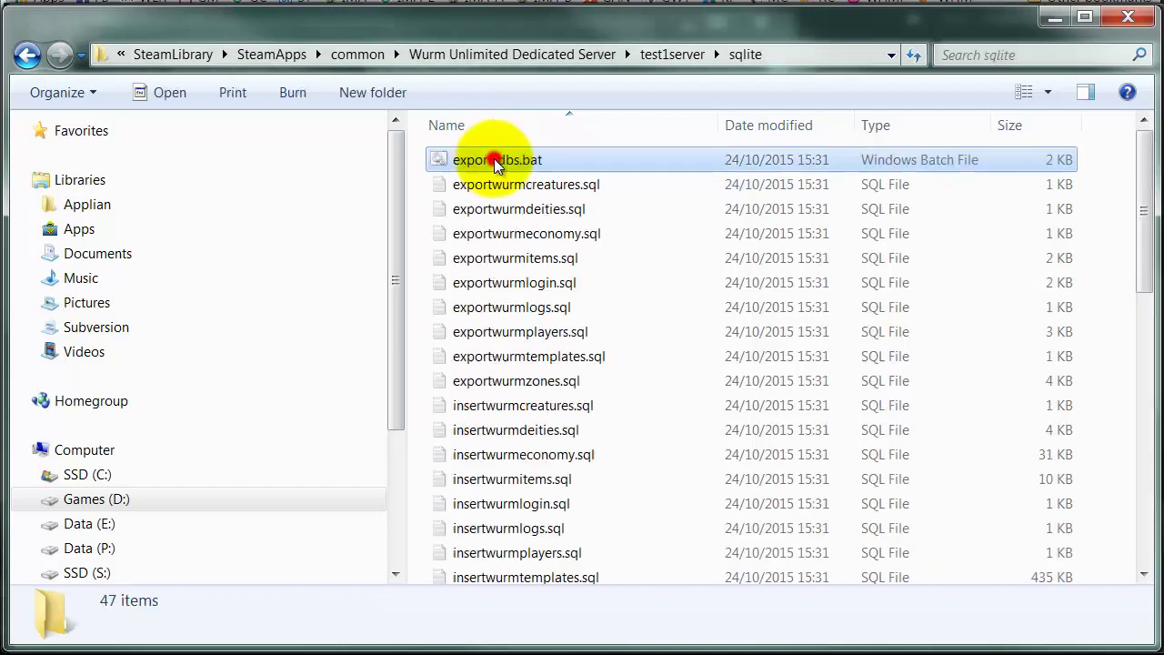
pyautogui.click(497, 159)
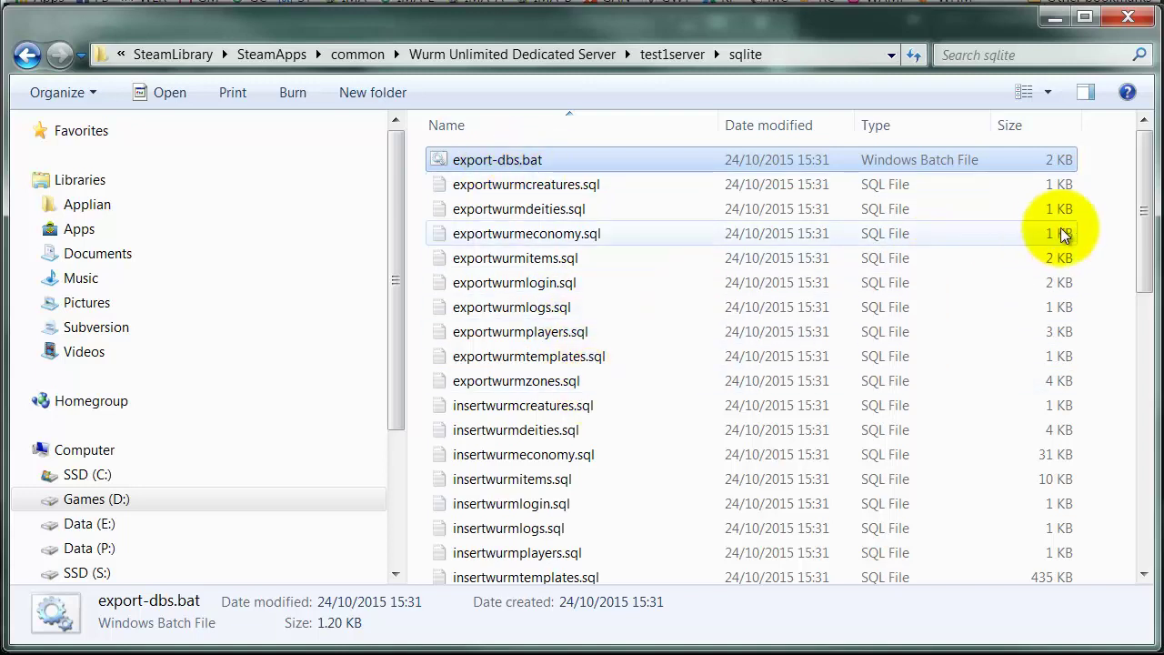
pyautogui.moveTo(1136, 157); pyautogui.dragTo(1095, 260)
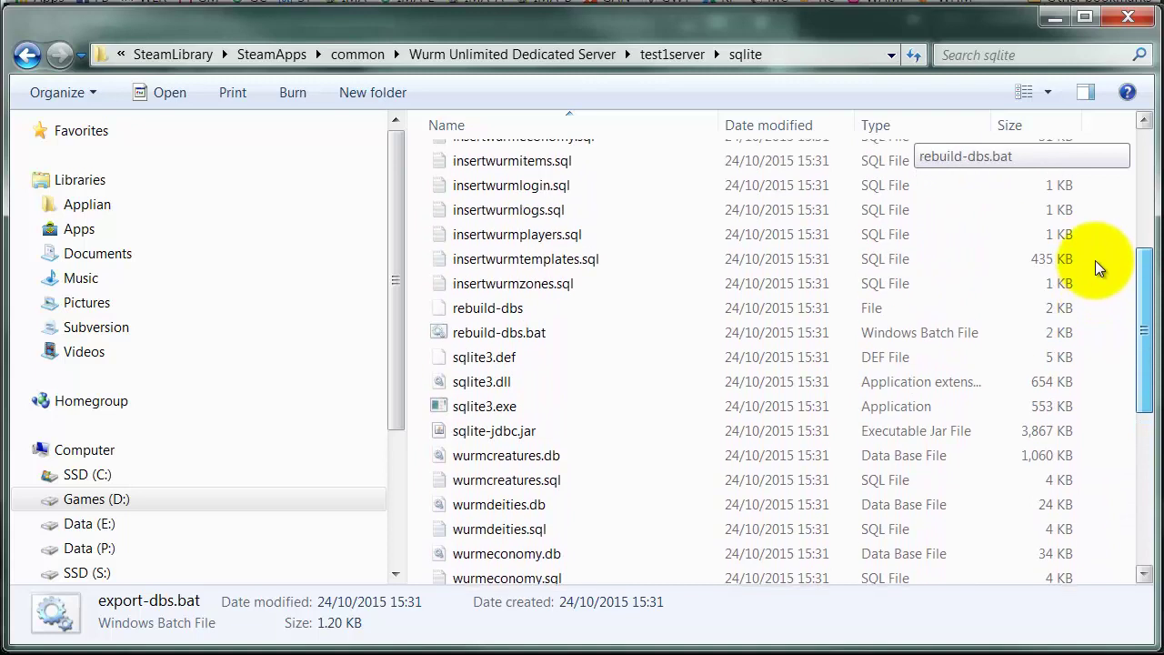
pyautogui.doubleClick(545, 341)
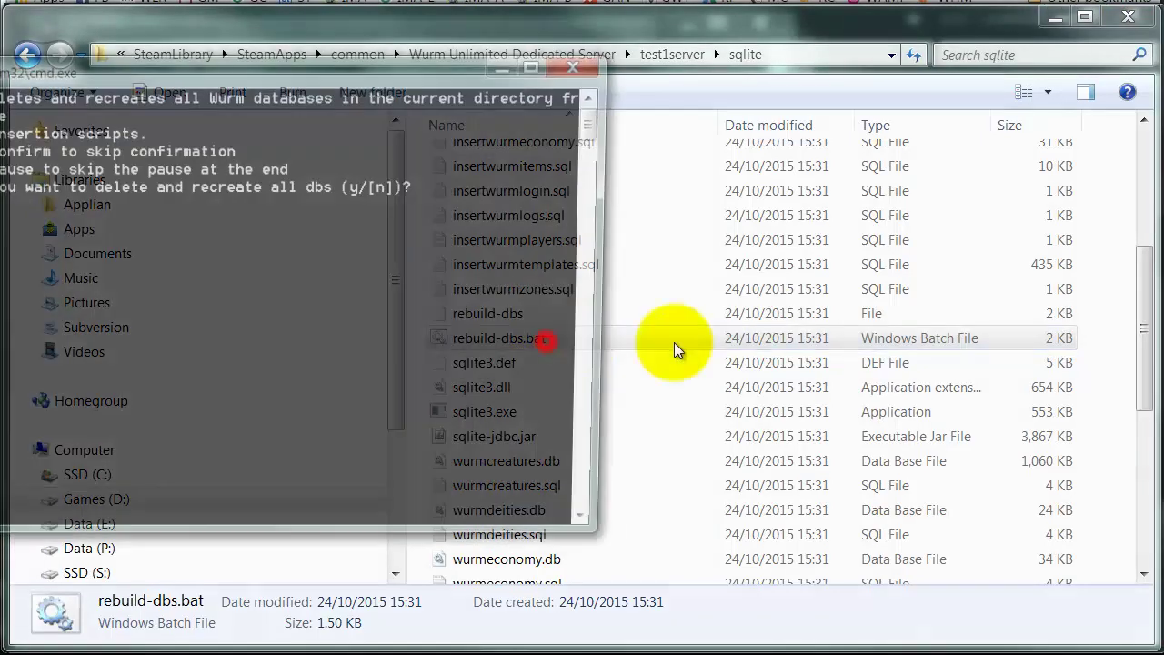
pyautogui.moveTo(331, 76); pyautogui.dragTo(572, 59)
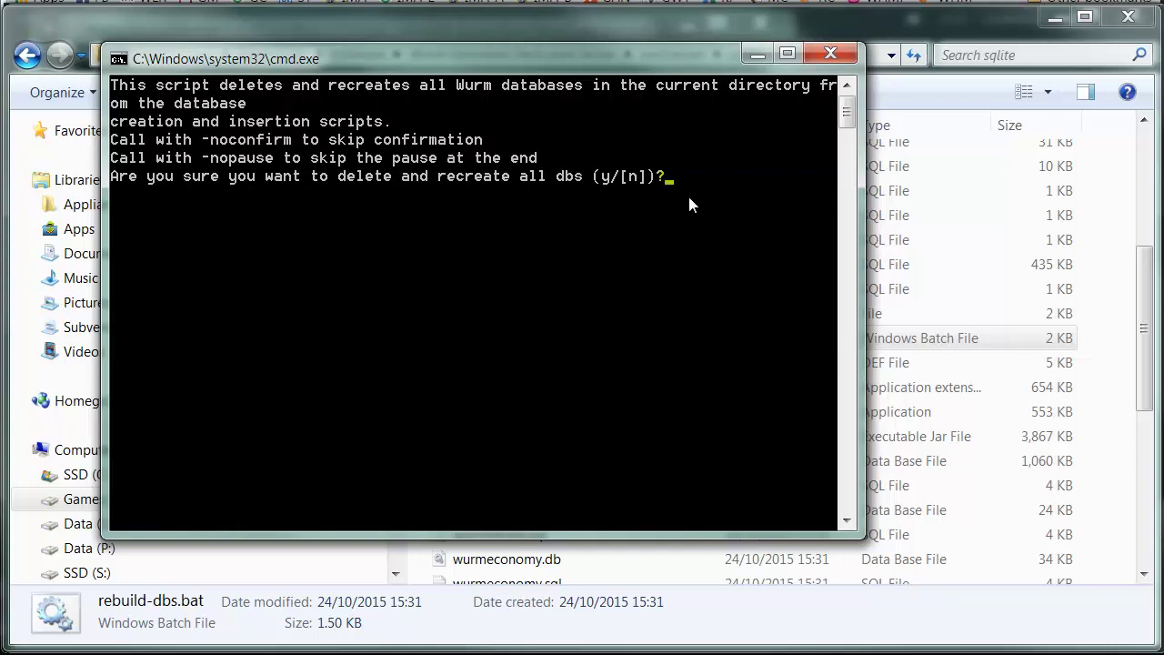
pyautogui.press('Return')
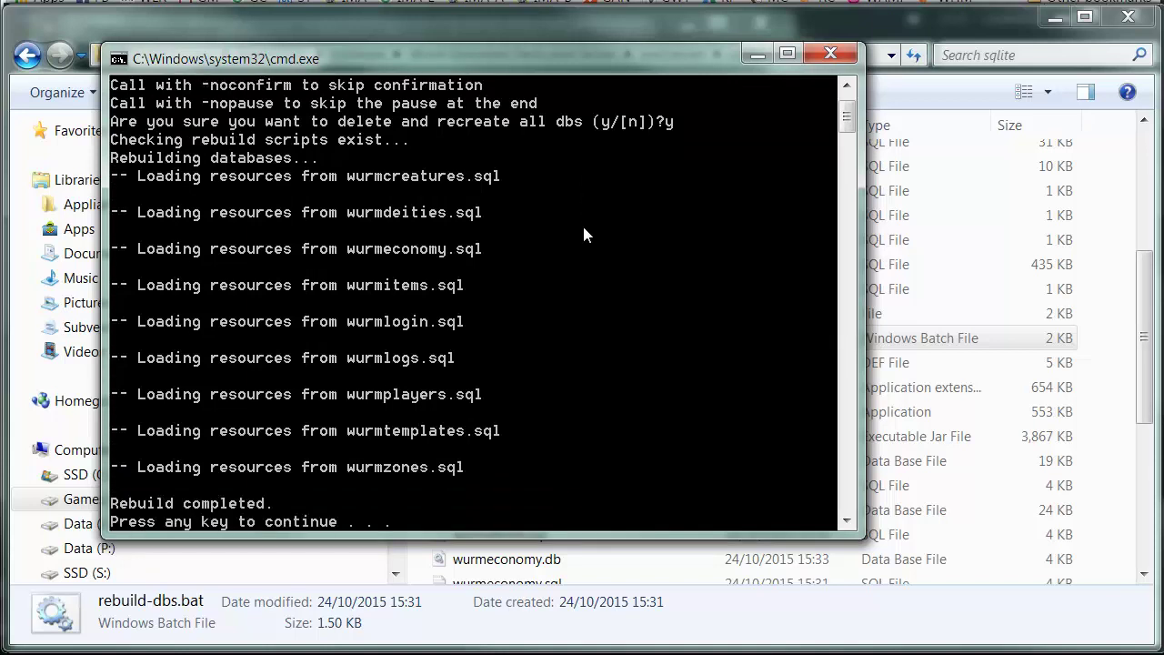
pyautogui.press('Return')
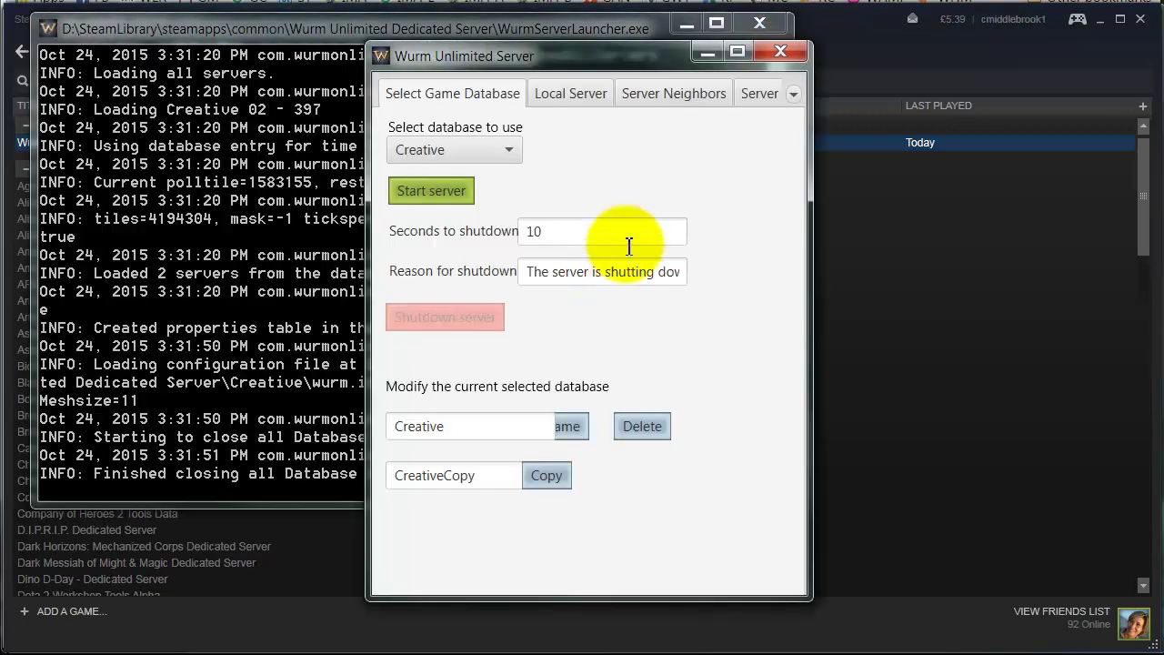
# Step: Return to the Wurm Unlimited Server window, select the test1server database and open its local server settings
pyautogui.click(508, 152)
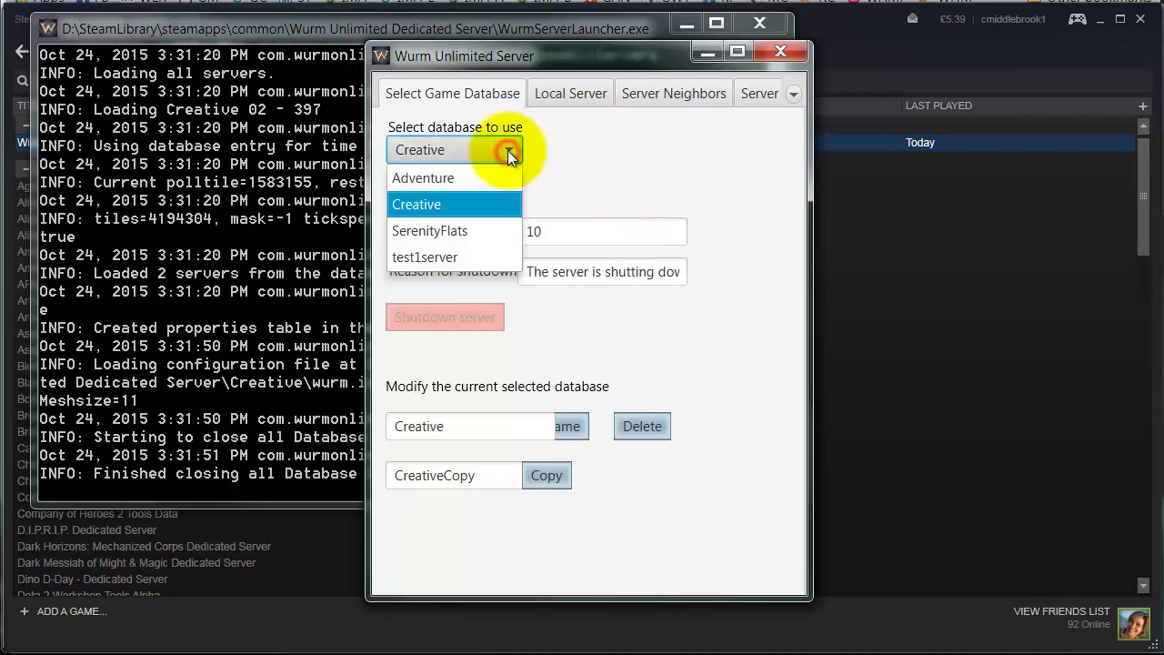
pyautogui.click(412, 259)
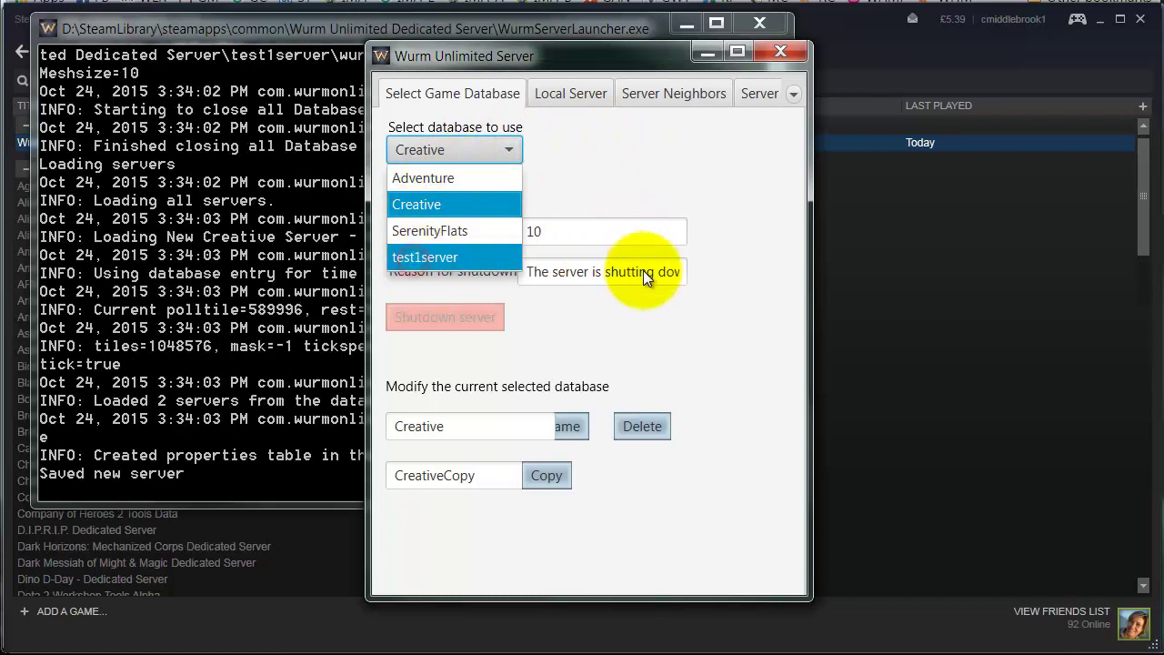
pyautogui.click(565, 94)
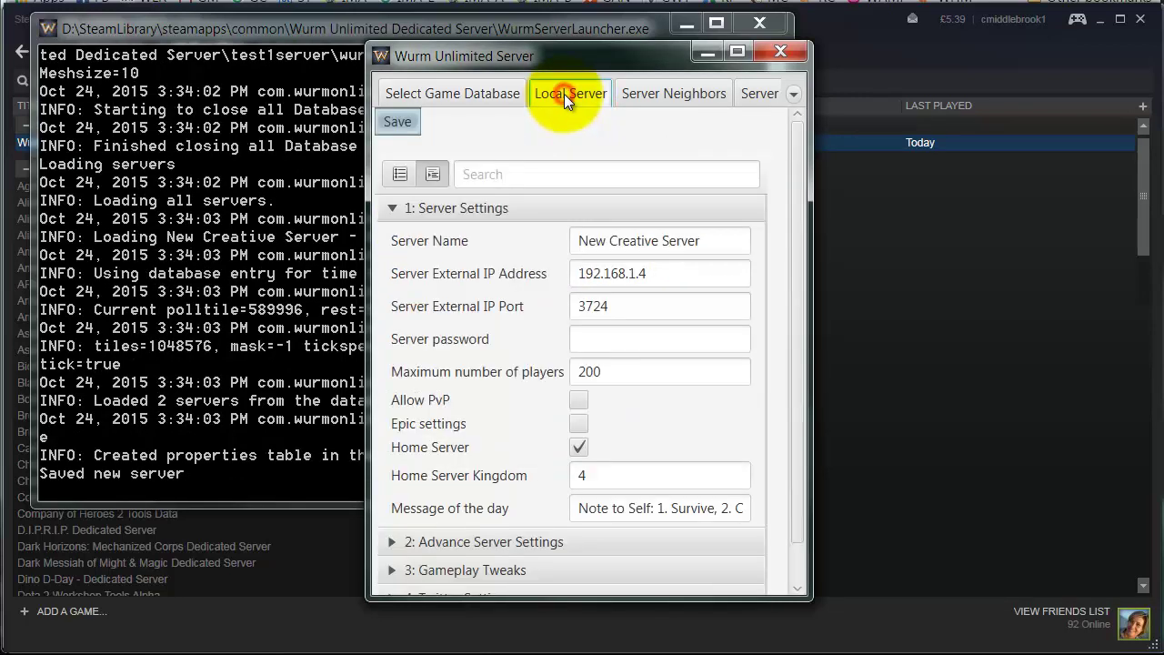
# Step: Set the server name to test1server and turn off Home Server in the Server Settings
pyautogui.click(701, 245)
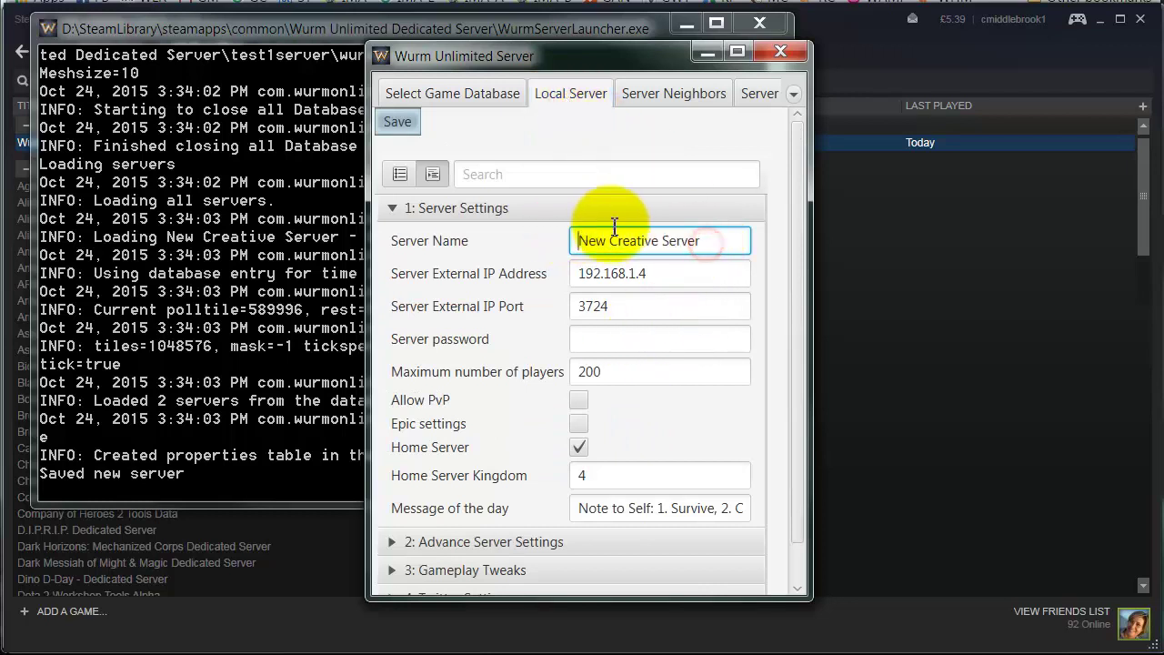
pyautogui.moveTo(676, 245); pyautogui.dragTo(555, 233)
pyautogui.write('test')
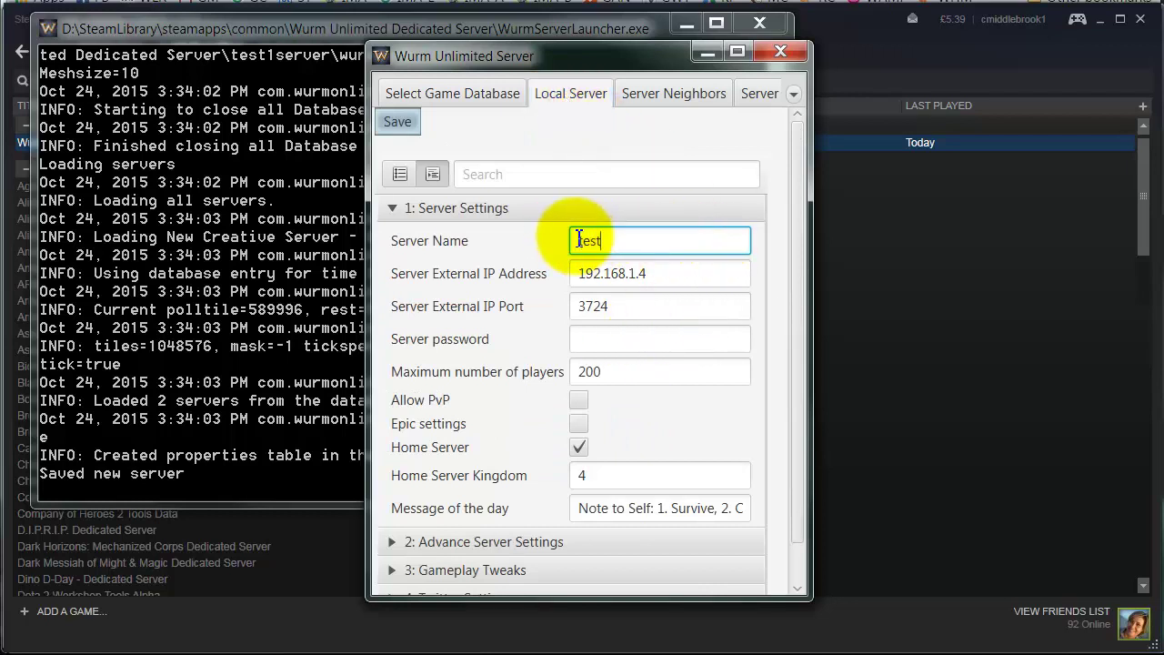
pyautogui.write('1server')
pyautogui.click(681, 438)
# Step: Expand the Advance Server Settings to review the server's ID, ports and spawn options, and collapse them again
pyautogui.moveTo(799, 190); pyautogui.dragTo(799, 296)
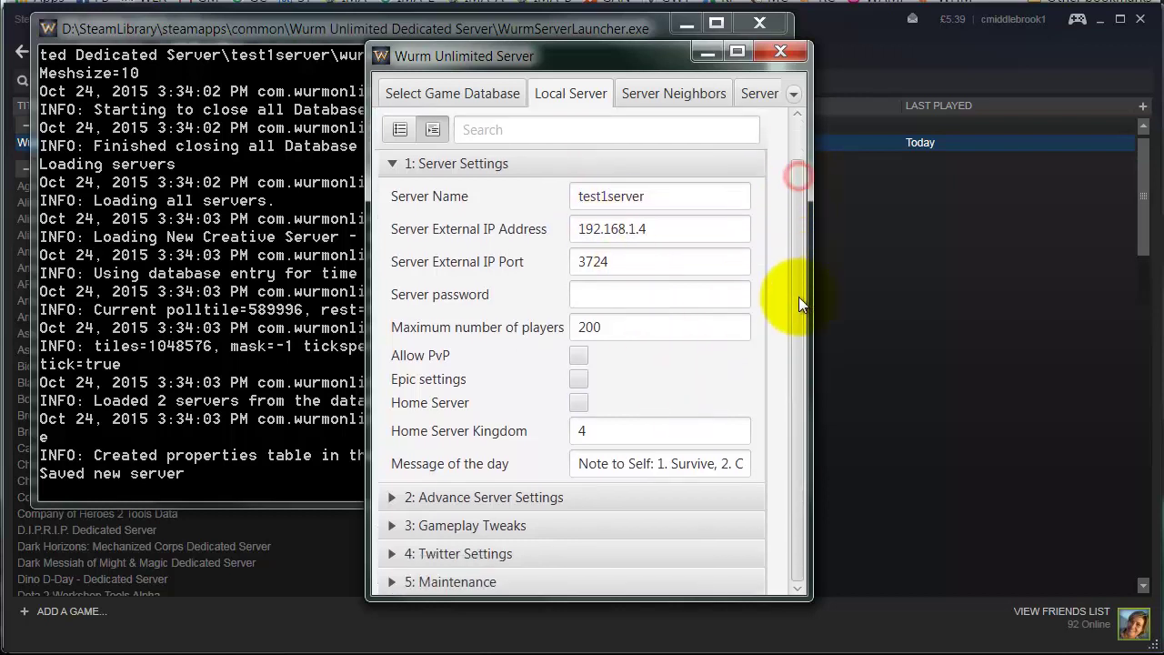
pyautogui.click(552, 498)
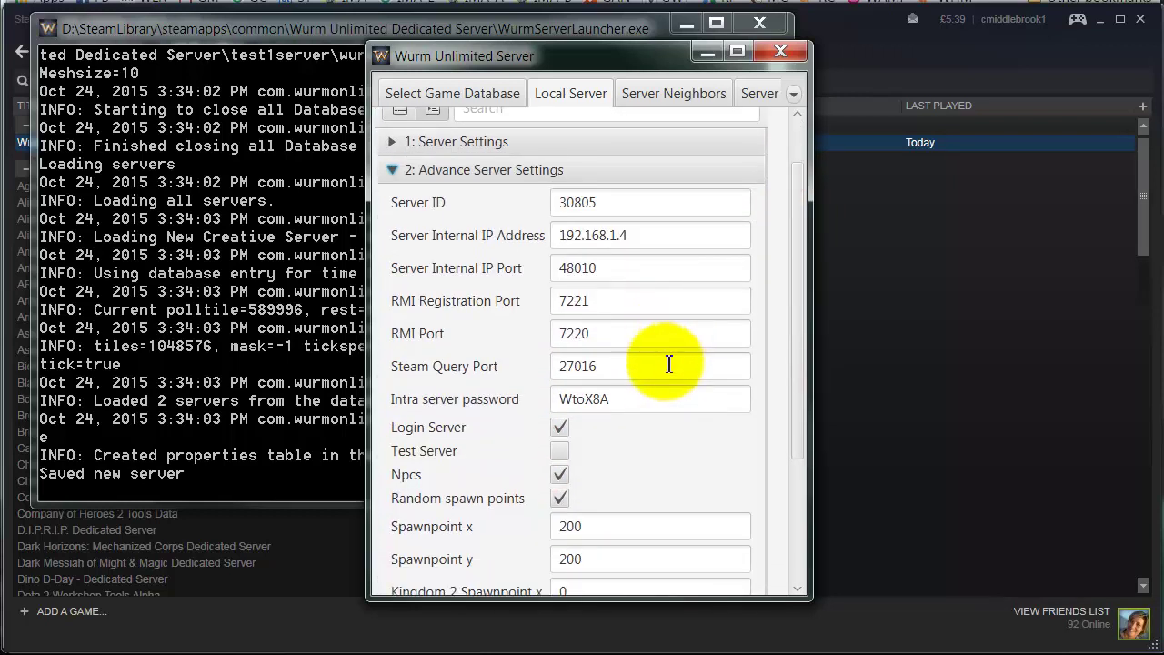
pyautogui.click(466, 237)
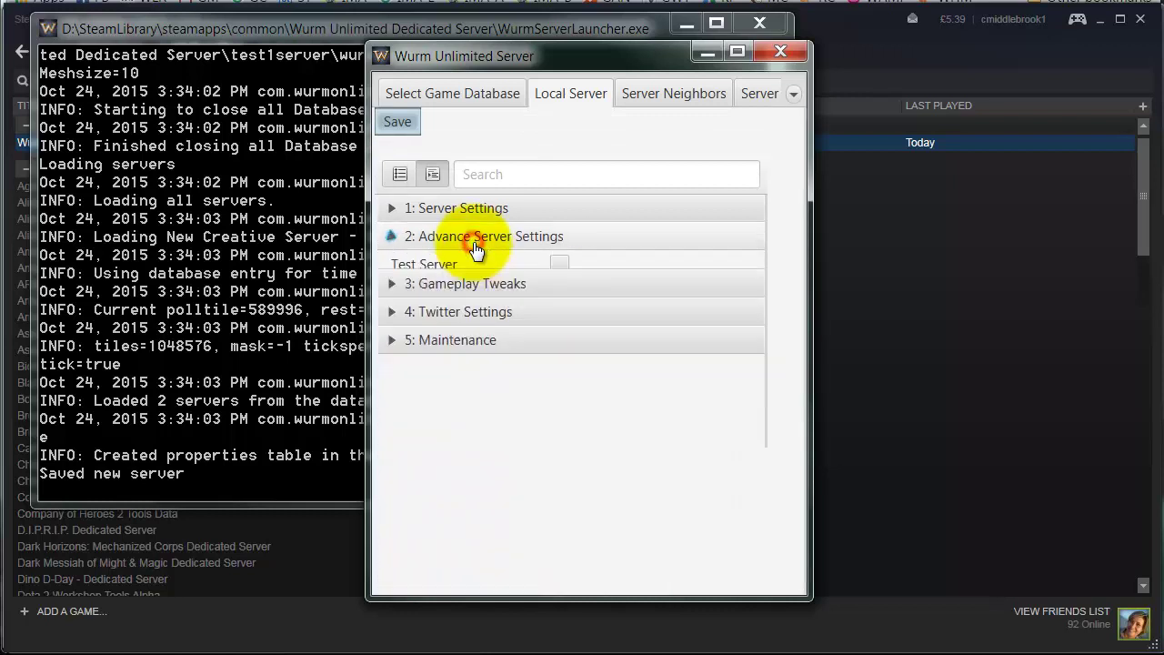
# Step: Expand the Gameplay Tweaks, save the pending local server changes and try to start the test1server server
pyautogui.click(471, 266)
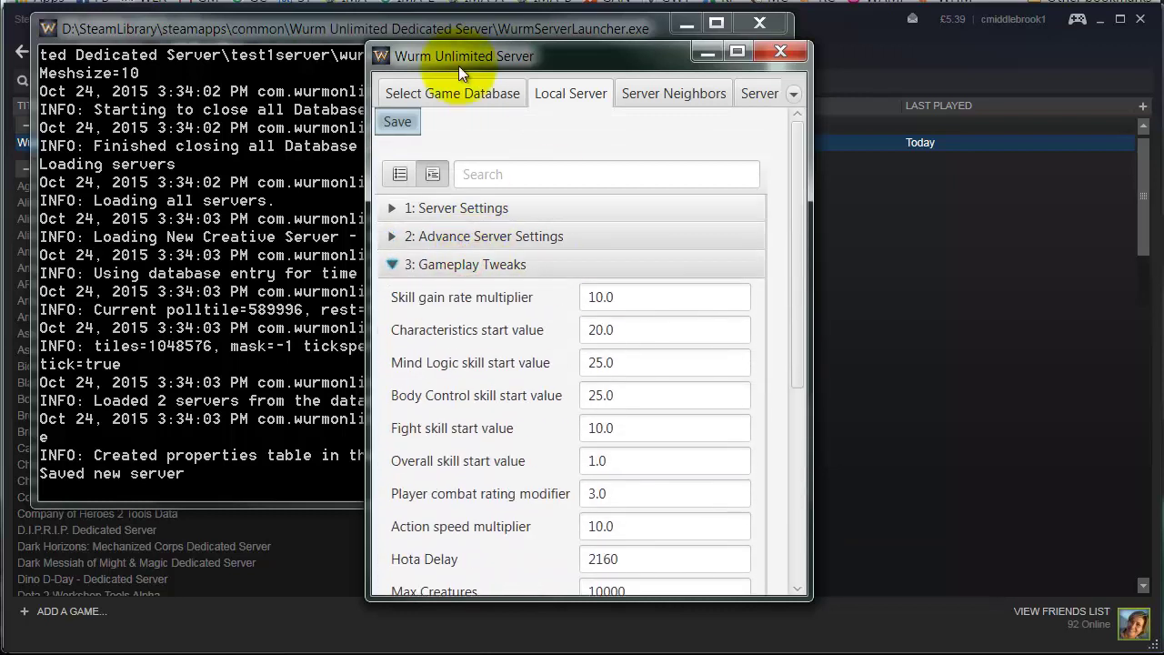
pyautogui.click(435, 97)
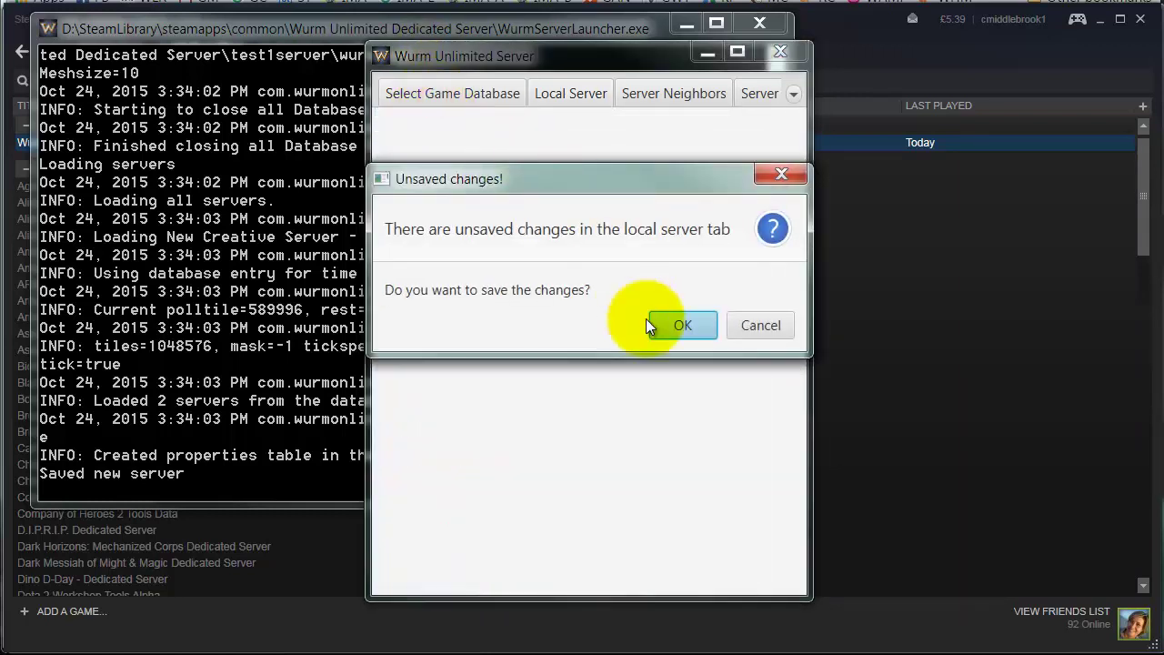
pyautogui.click(678, 327)
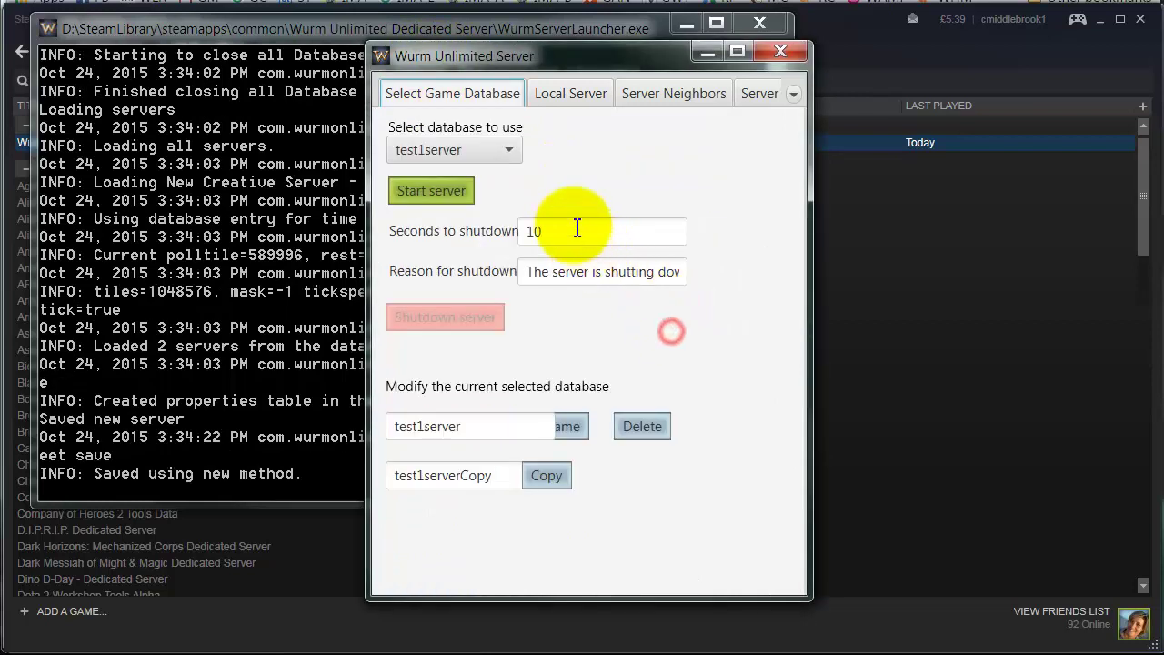
pyautogui.click(429, 192)
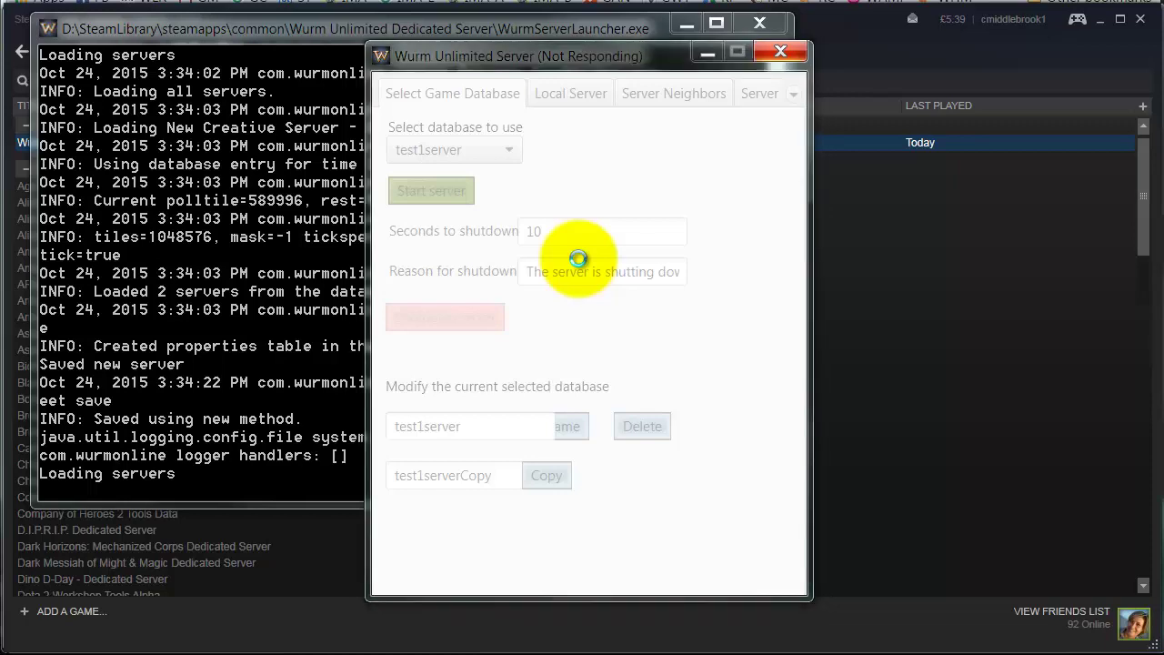
# Step: Force the unresponsive Wurm Unlimited Server program to close through Windows Task Manager, and close Task Manager
pyautogui.hotkey('ctrl', 'shift', 'Escape')
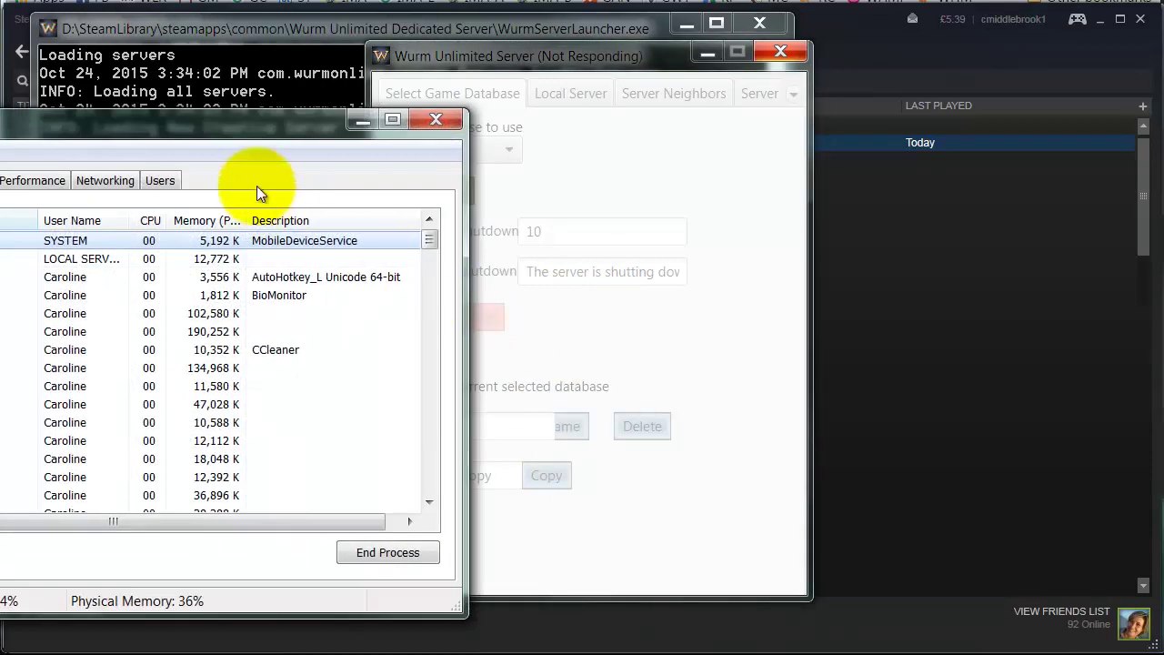
pyautogui.moveTo(241, 128); pyautogui.dragTo(619, 130)
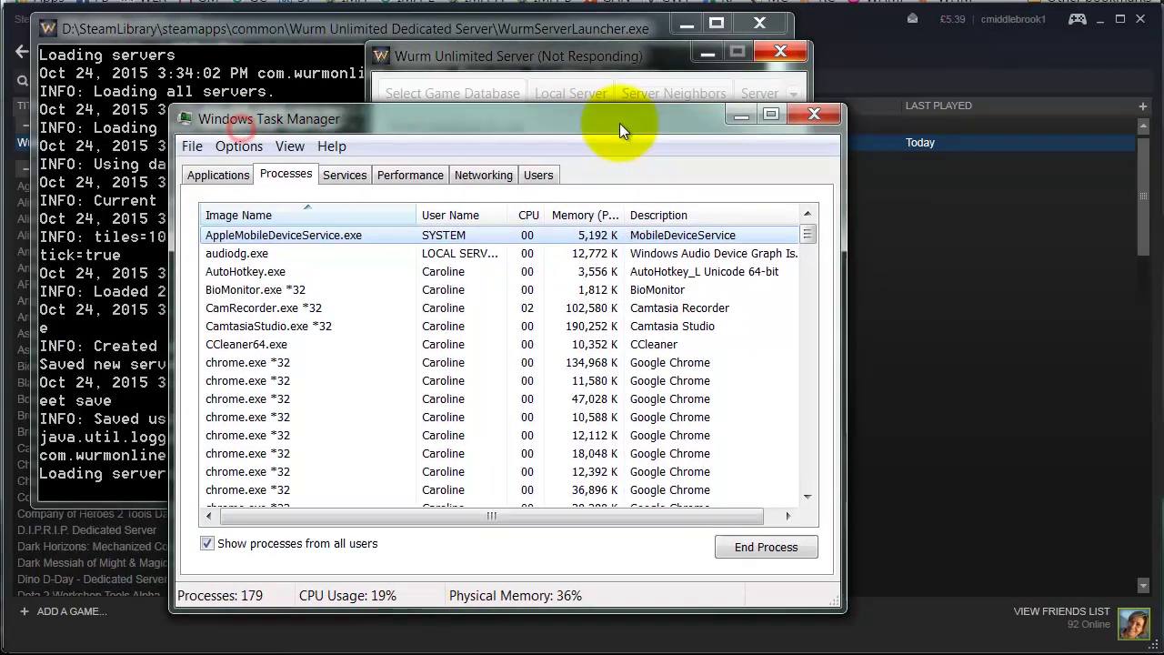
pyautogui.click(219, 174)
pyautogui.click(314, 234)
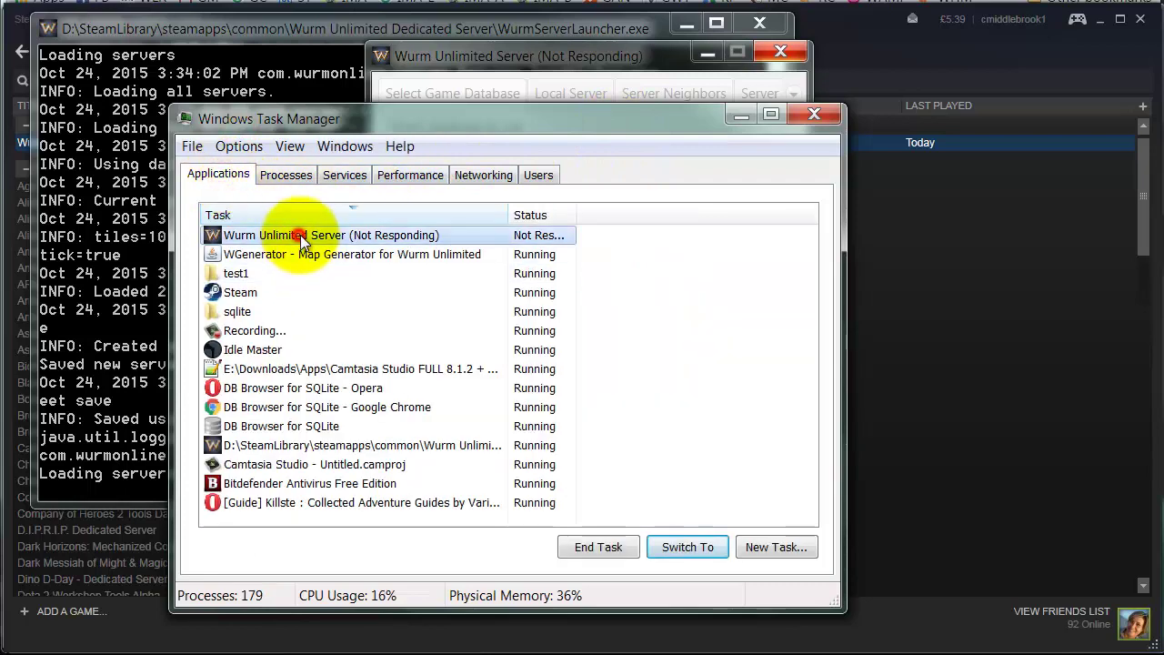
pyautogui.click(598, 547)
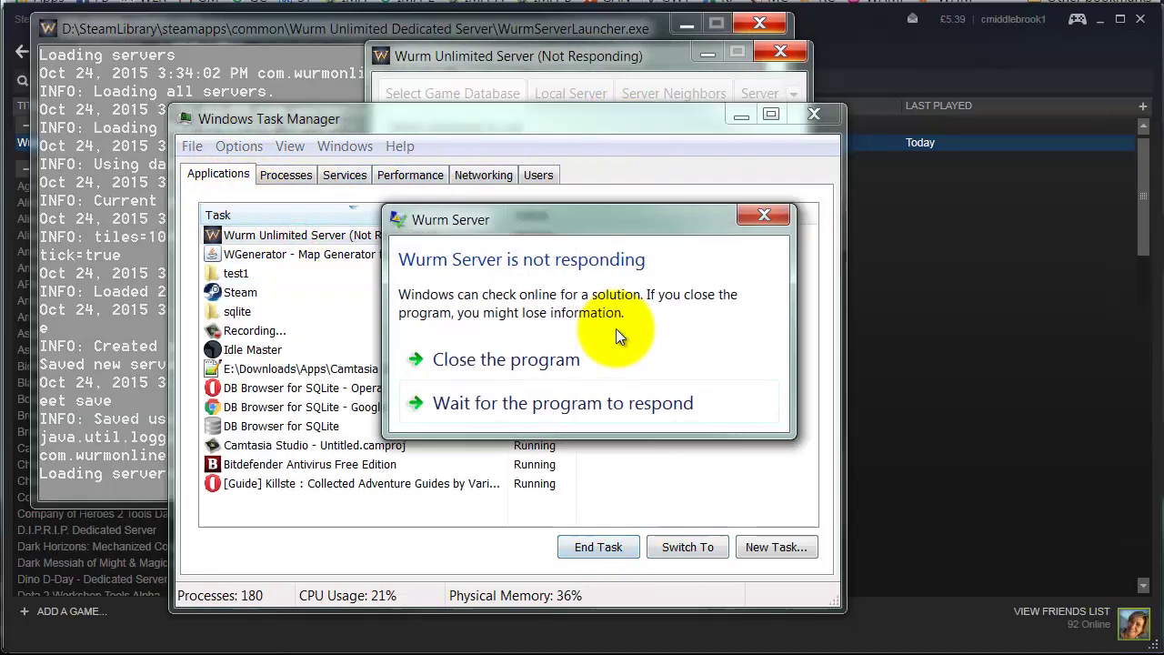
pyautogui.click(487, 361)
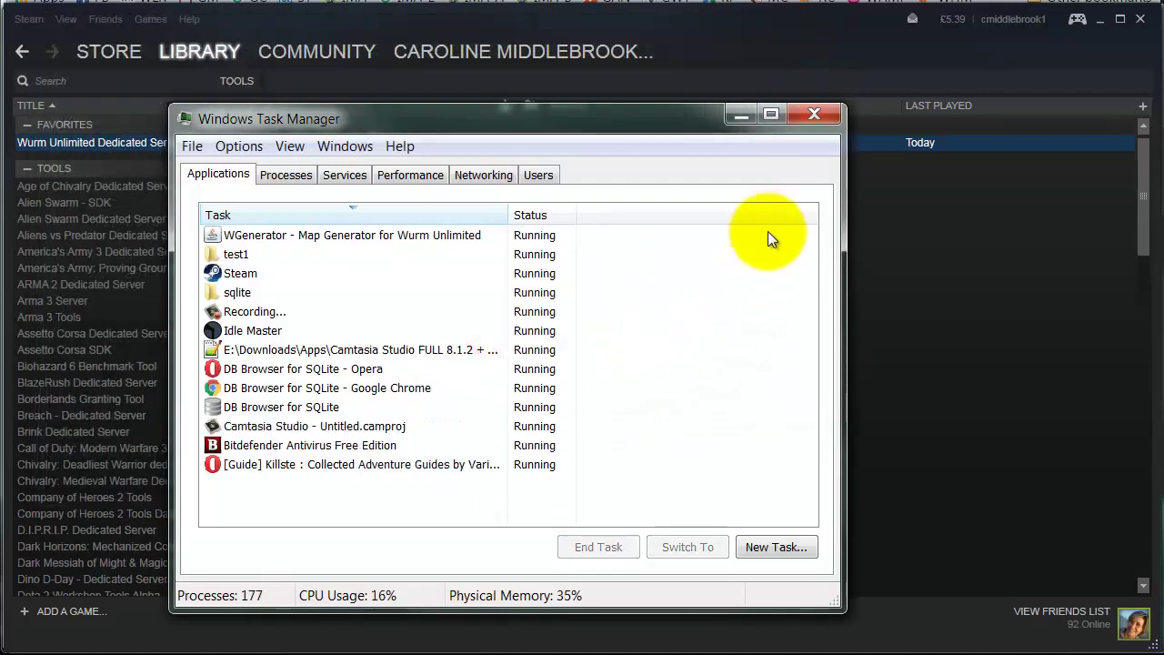
pyautogui.click(801, 121)
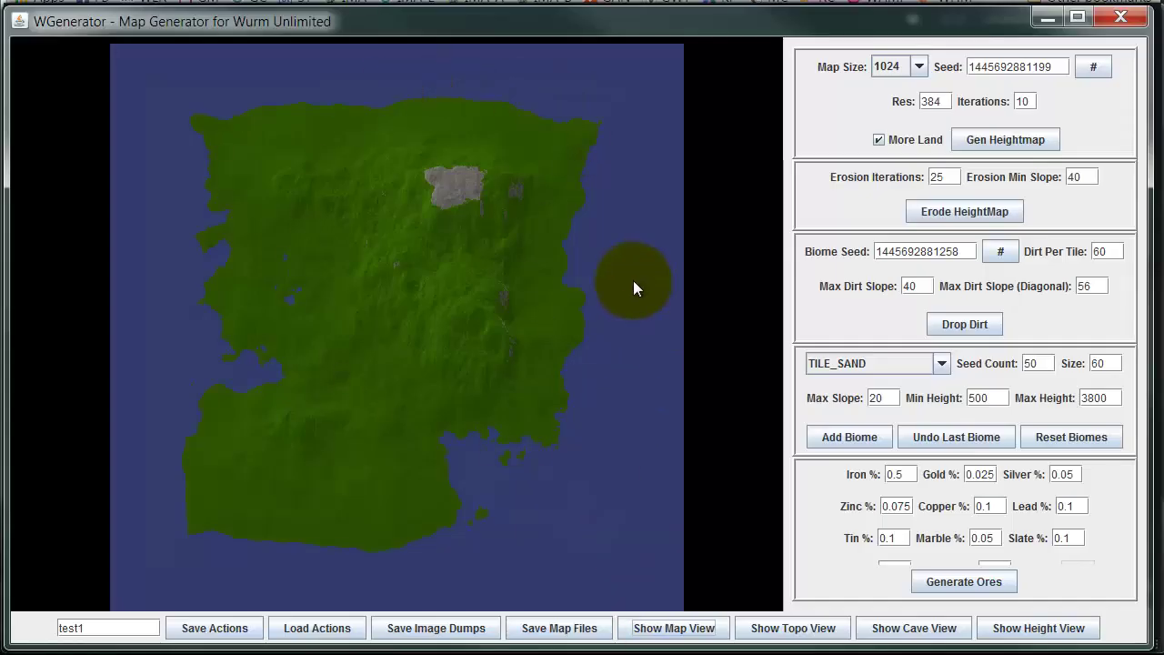
# Step: In WGenerator, start loading map actions and browse to the Games (D:) drive
pyautogui.click(312, 634)
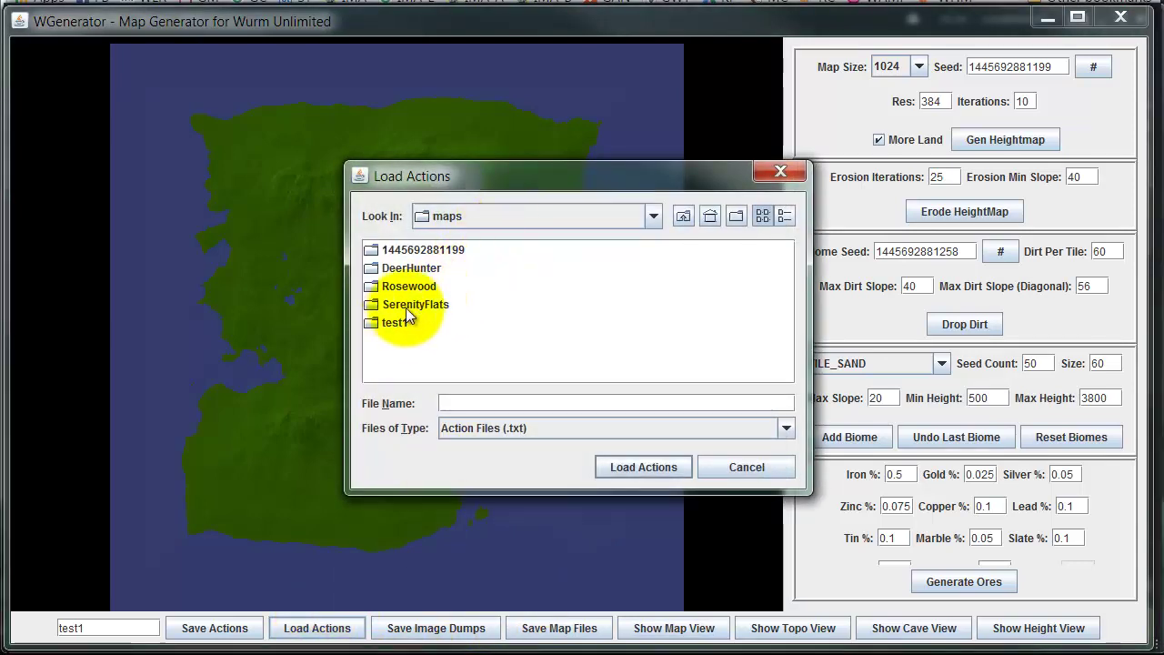
pyautogui.click(491, 215)
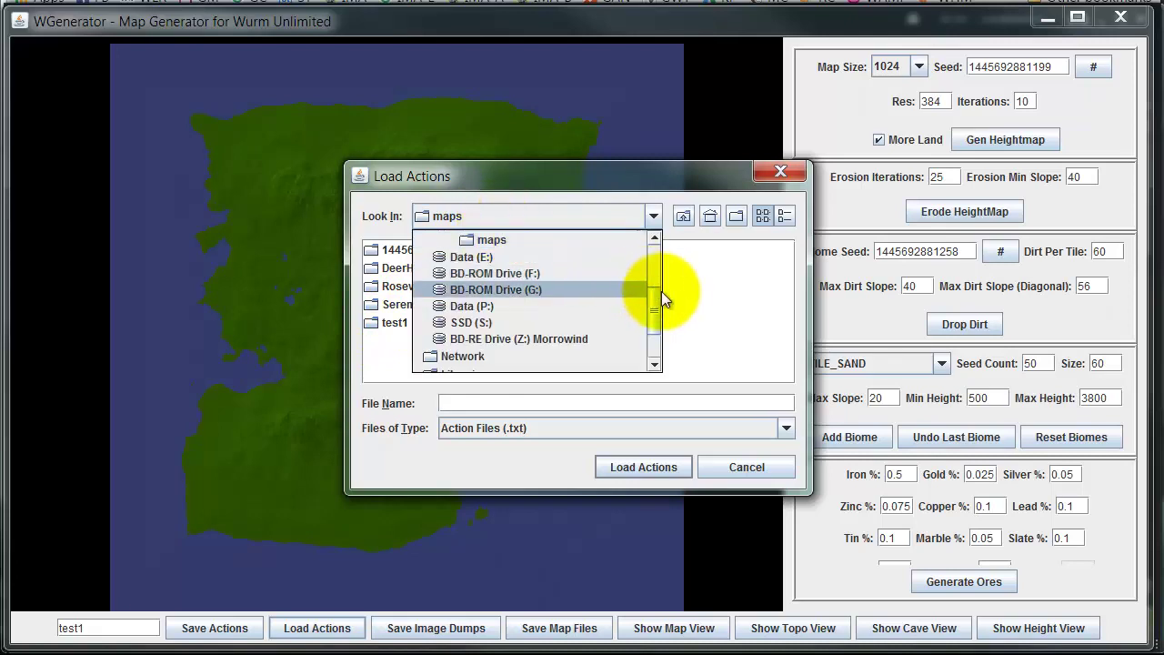
pyautogui.moveTo(658, 296); pyautogui.dragTo(655, 266)
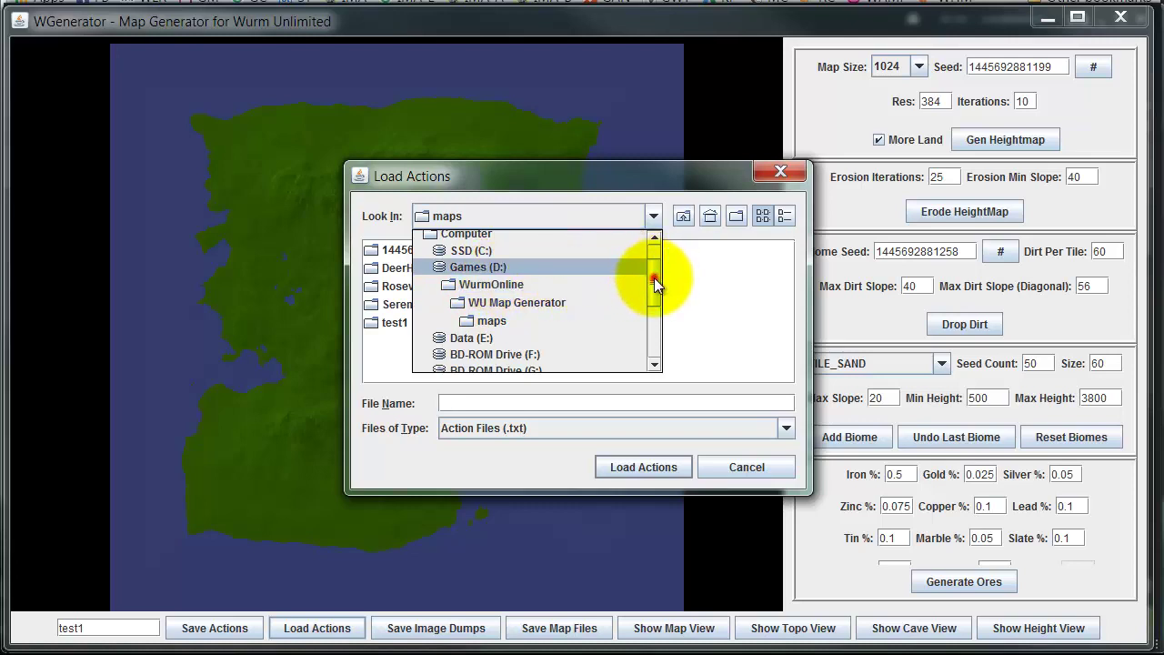
pyautogui.moveTo(654, 277)
pyautogui.mouseDown()
pyautogui.moveTo(659, 313)
pyautogui.moveTo(659, 275)
pyautogui.mouseUp()
pyautogui.click(474, 283)
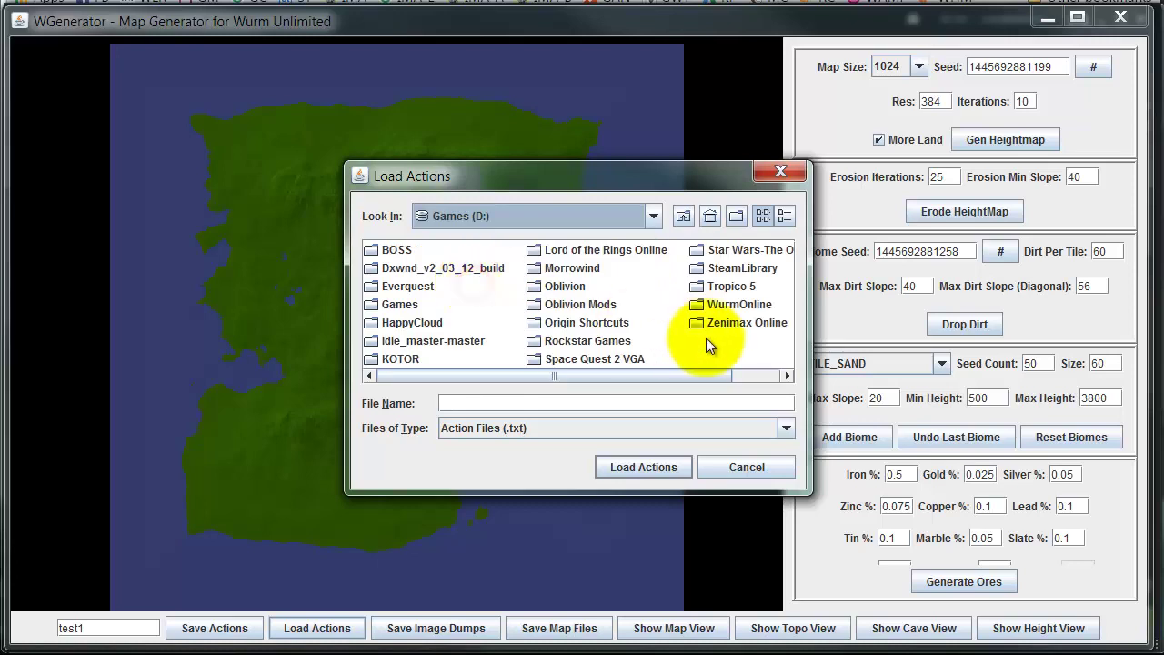
# Step: Browse through SteamLibrary, SteamApps and common to the Wurm Unlimited Dedicated Server folder
pyautogui.click(741, 270)
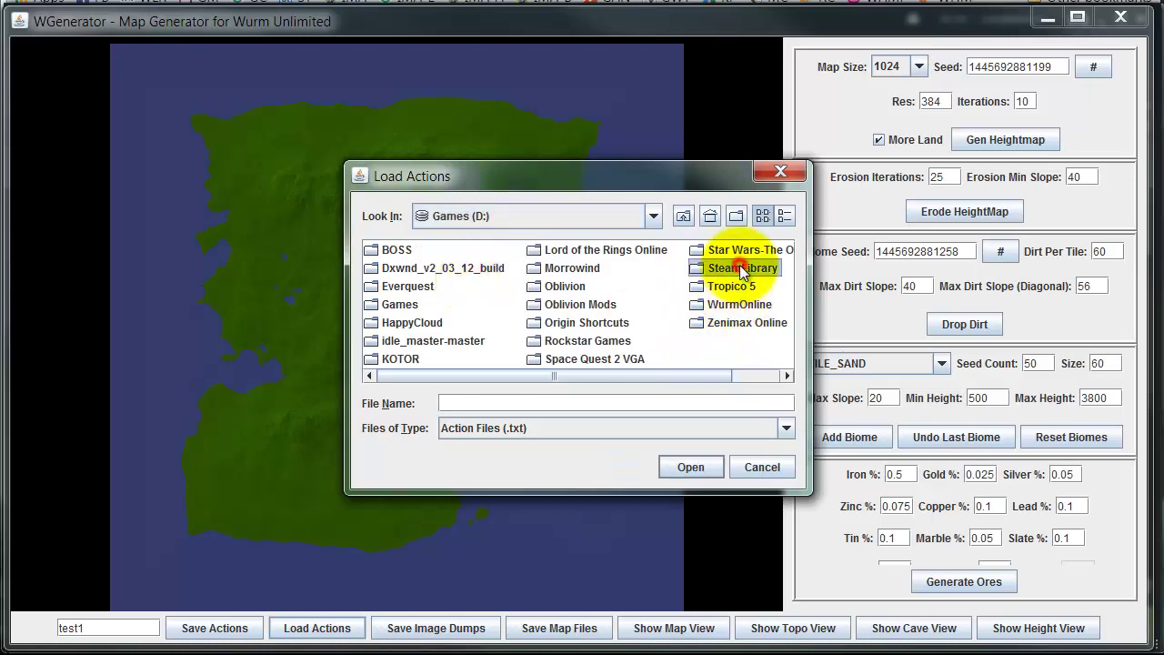
pyautogui.doubleClick(741, 268)
pyautogui.doubleClick(412, 267)
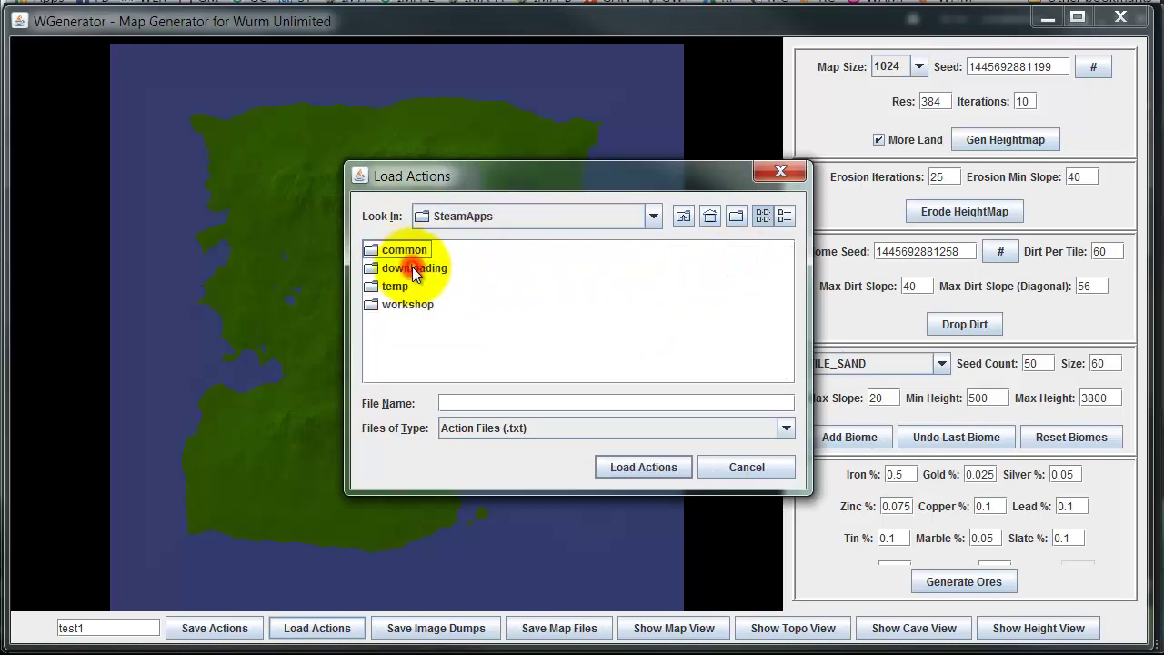
pyautogui.doubleClick(410, 249)
pyautogui.click(443, 362)
pyautogui.moveTo(457, 375); pyautogui.dragTo(680, 373)
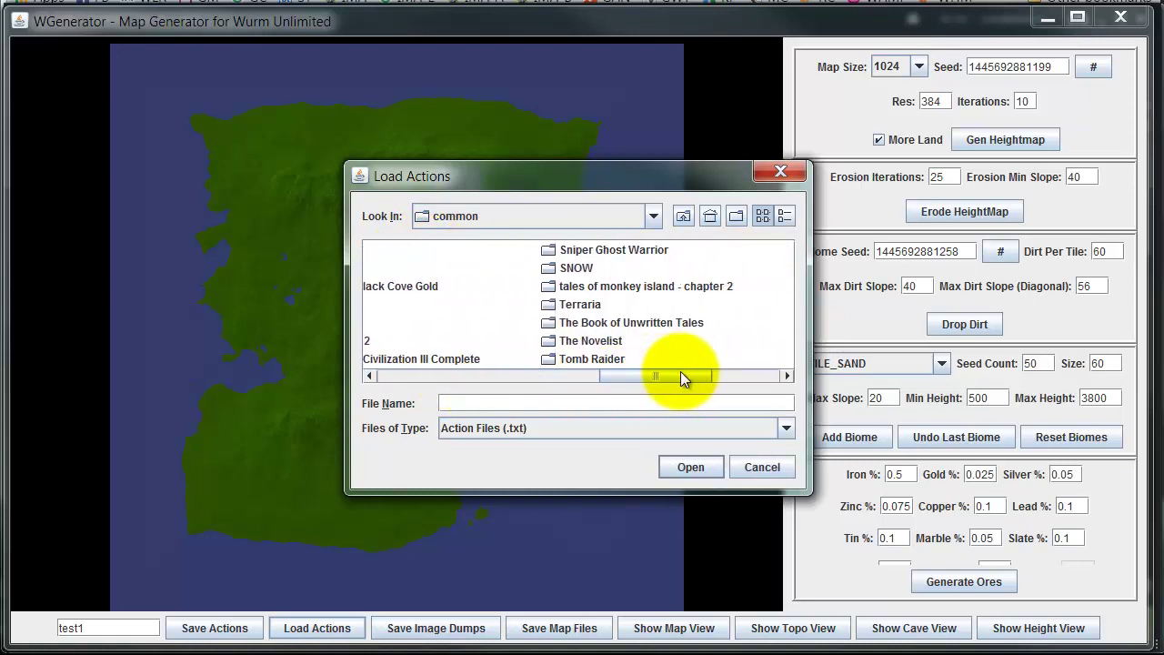
pyautogui.moveTo(657, 372); pyautogui.dragTo(726, 375)
pyautogui.doubleClick(637, 319)
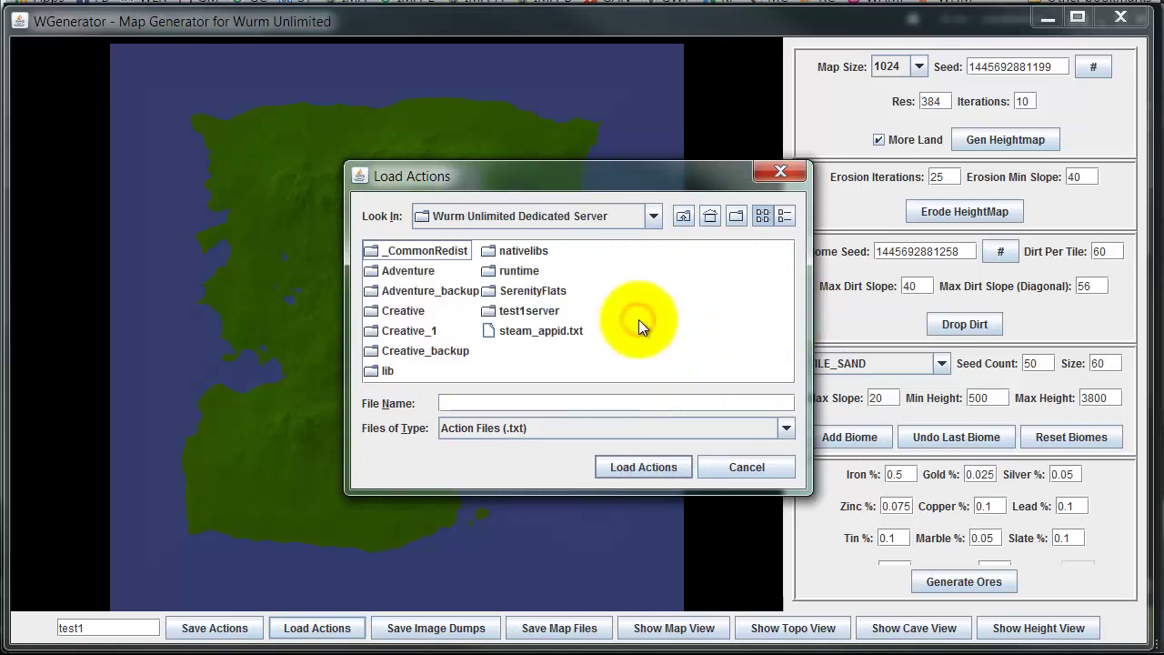
# Step: Load the map_actions.txt file from the test1server folder into the map generator
pyautogui.doubleClick(532, 313)
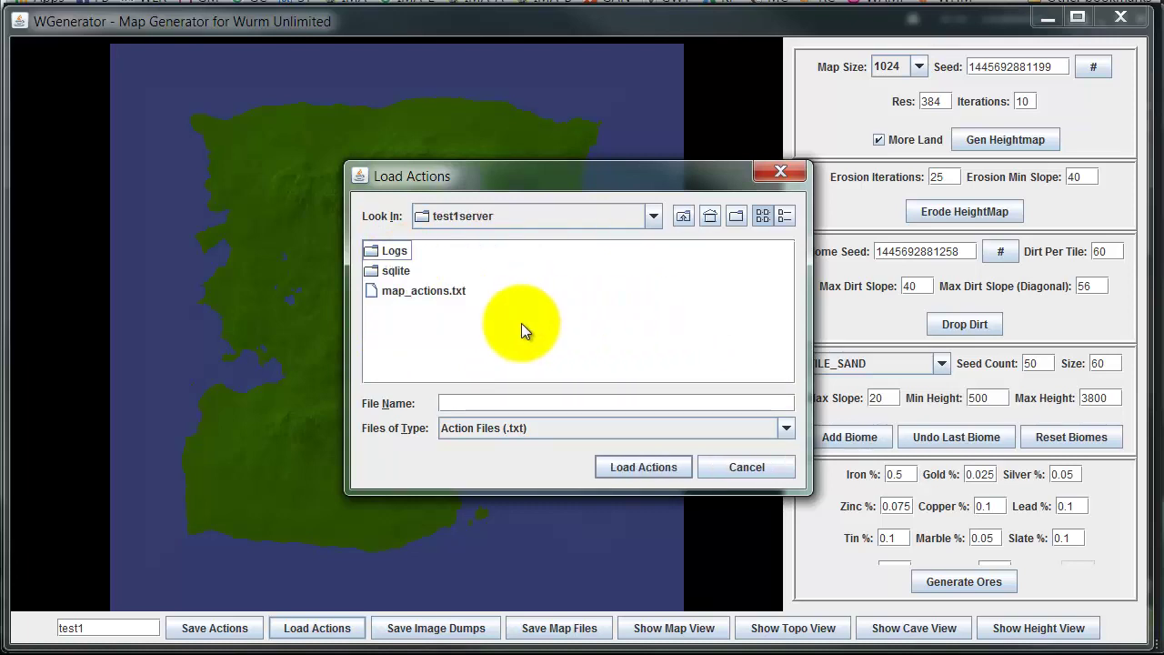
pyautogui.click(415, 294)
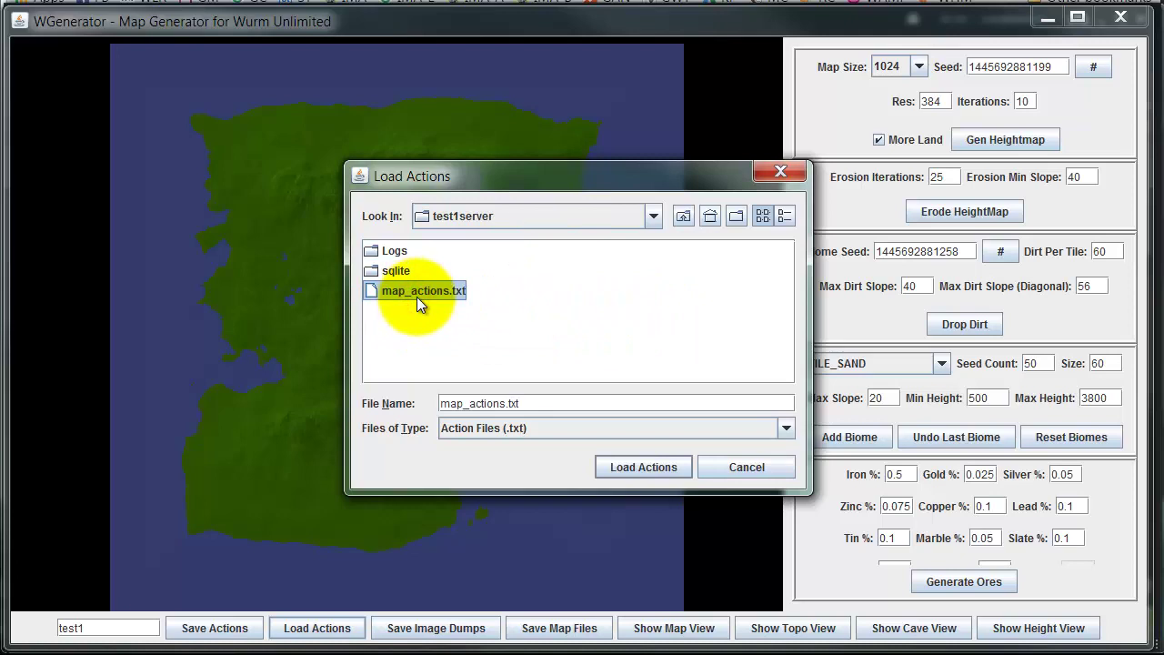
pyautogui.click(635, 468)
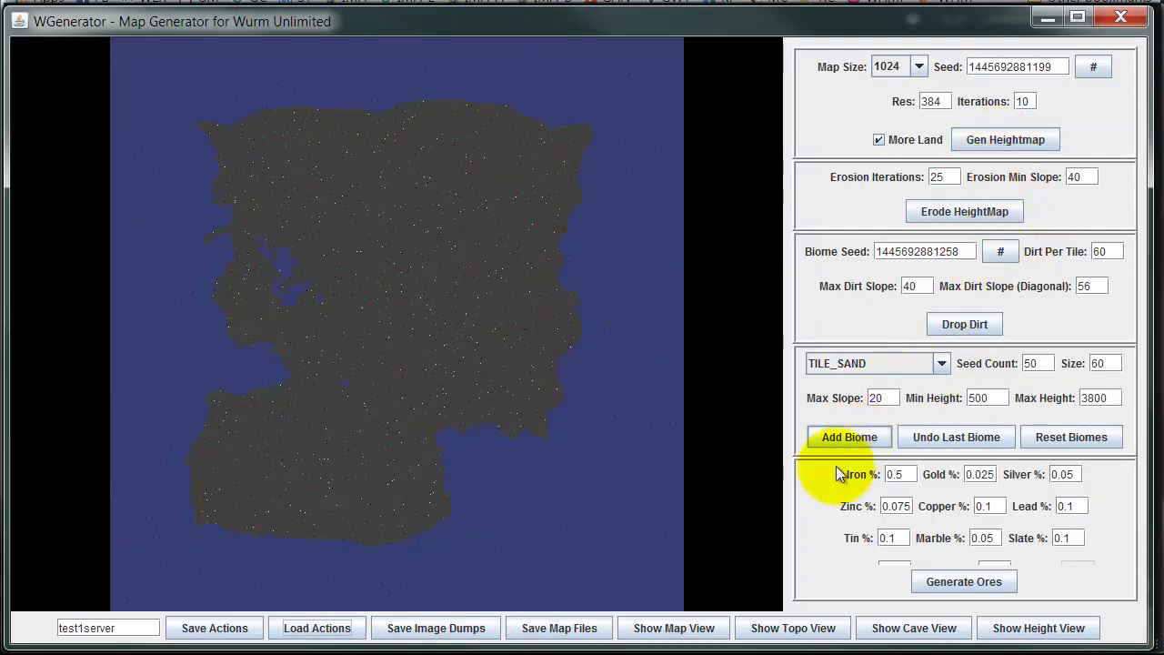
# Step: Show the map view and save the actions, image dumps and map files under the name test1server
pyautogui.click(659, 627)
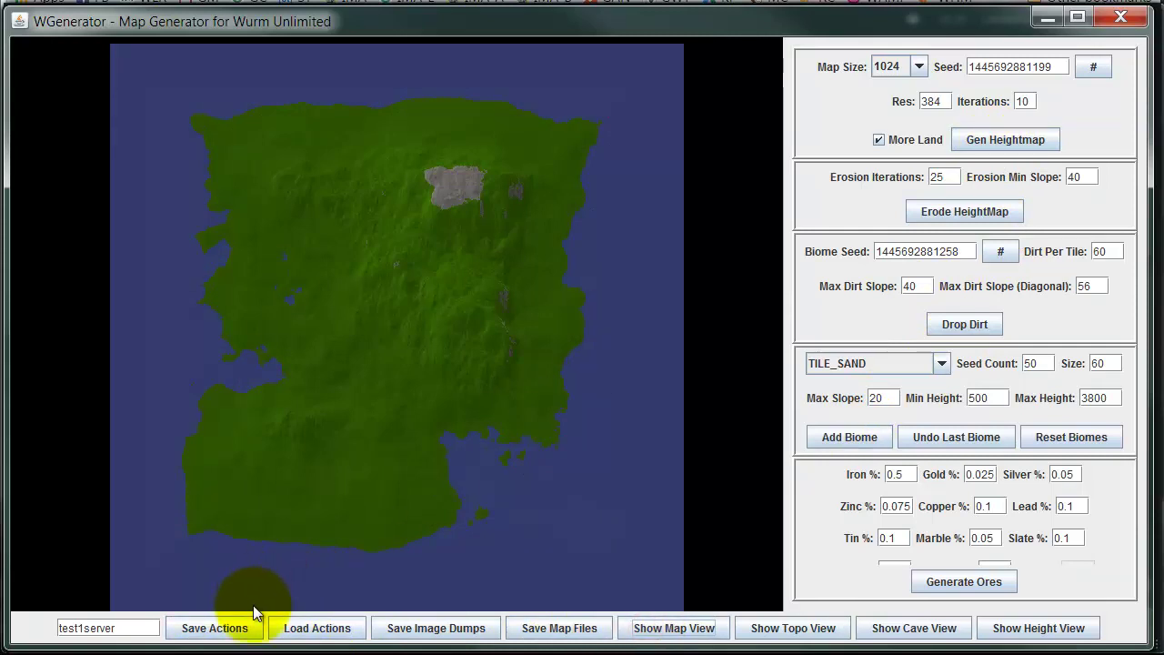
pyautogui.click(230, 630)
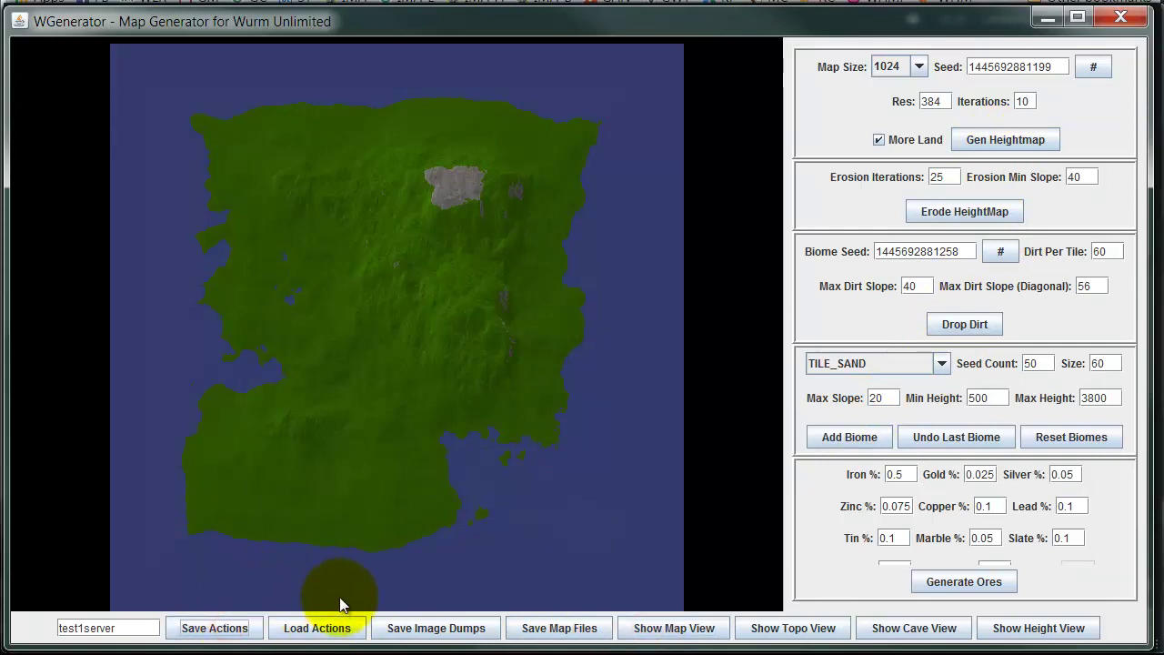
pyautogui.click(410, 633)
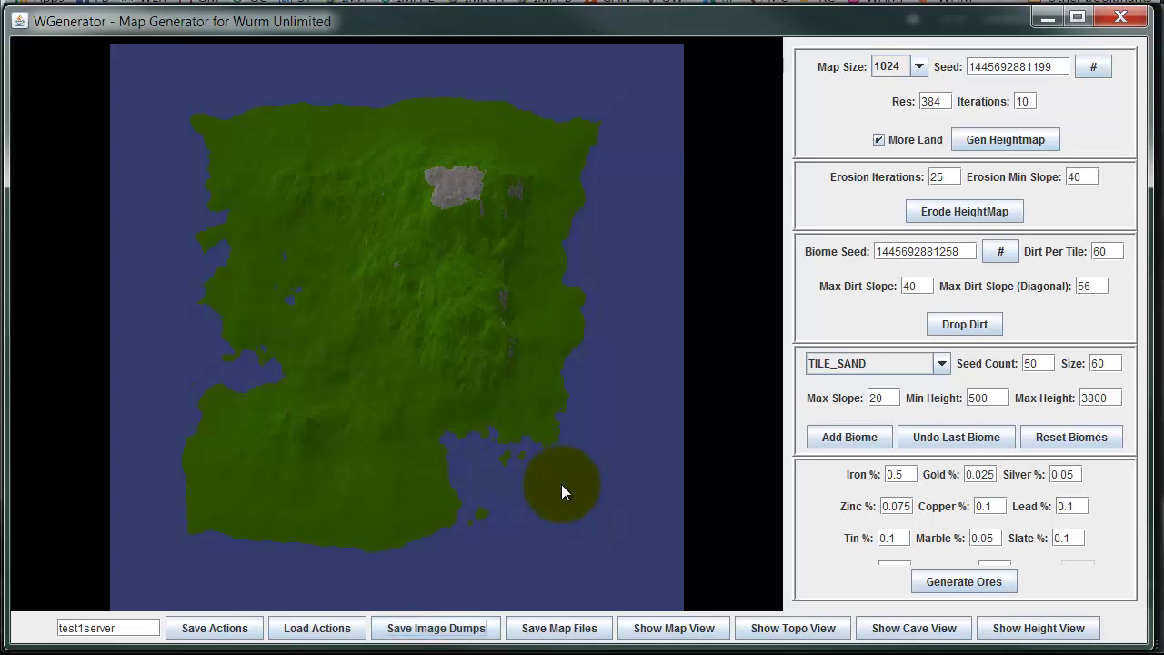
pyautogui.click(573, 629)
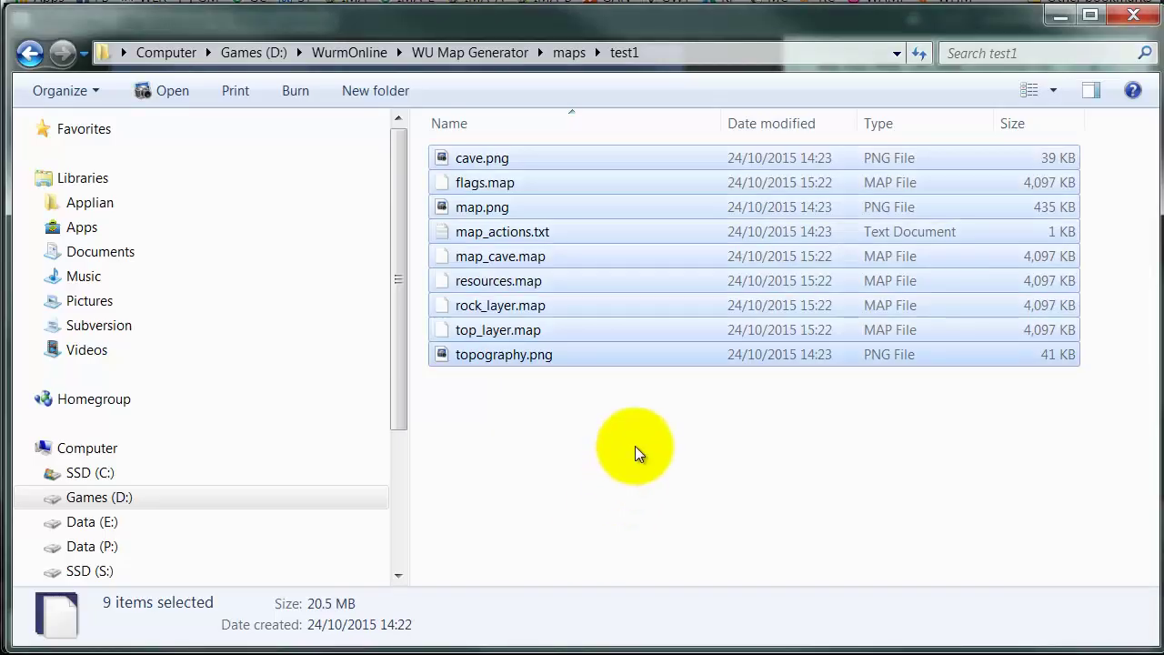
# Step: Check the files in the test1 map folder and in the server's test1server folder
pyautogui.click(636, 445)
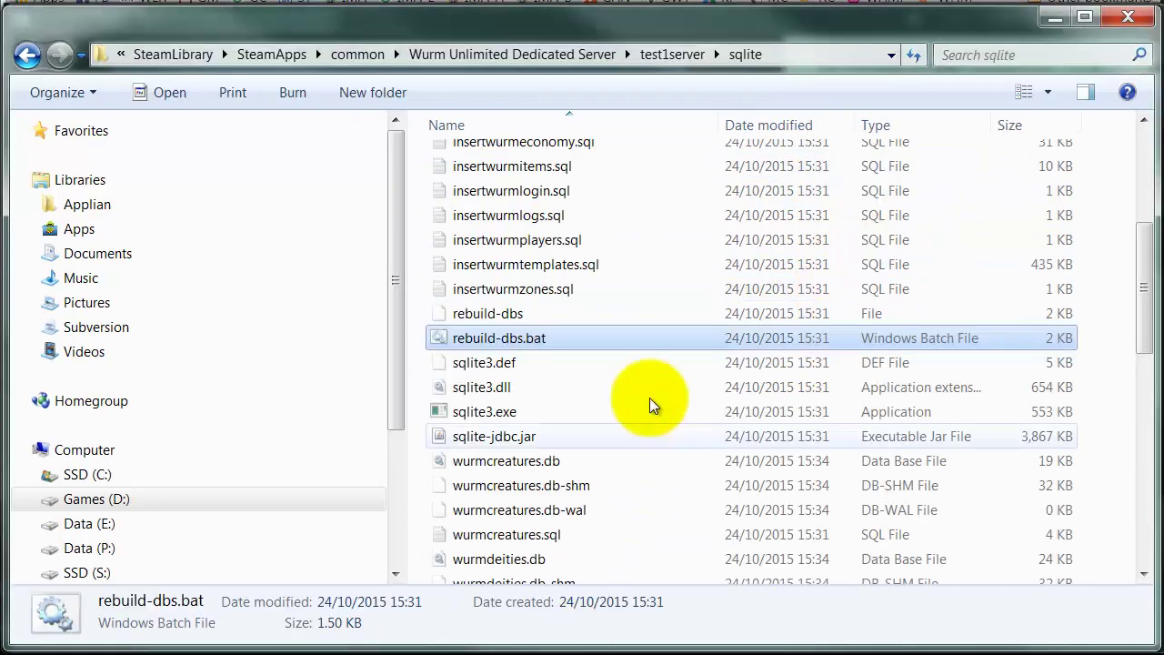
pyautogui.click(675, 53)
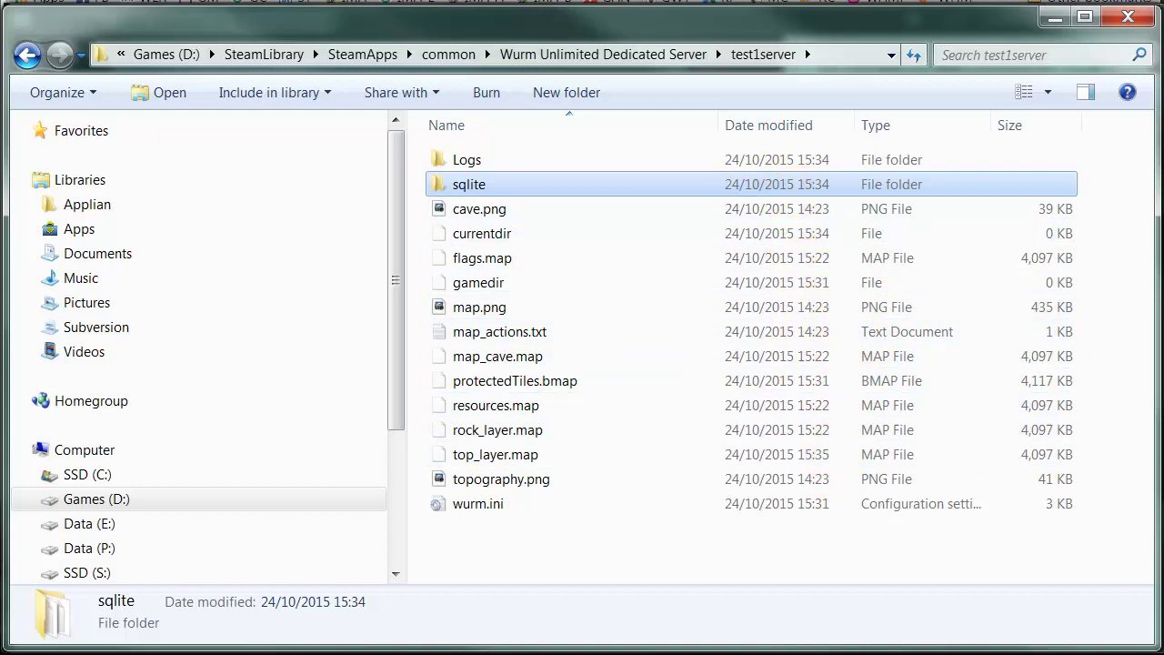
# Step: Switch to Steam, relaunch Wurm Unlimited Dedicated Server and try to start it with the test1server database
pyautogui.hotkey('alt', 'Tab')
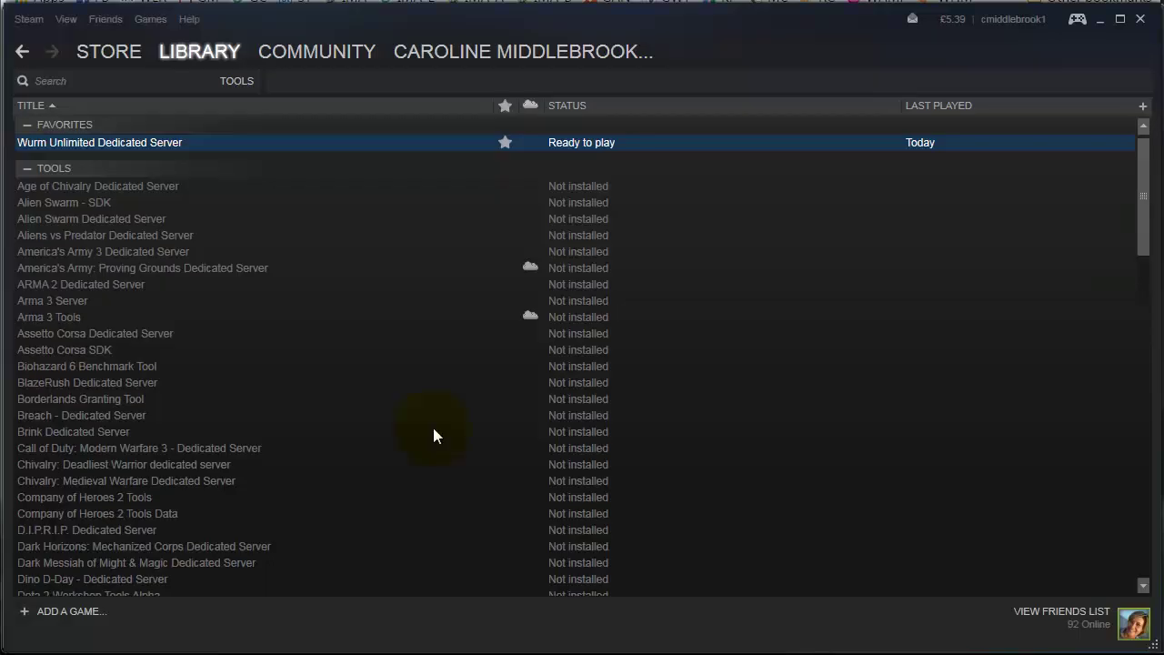
pyautogui.doubleClick(180, 142)
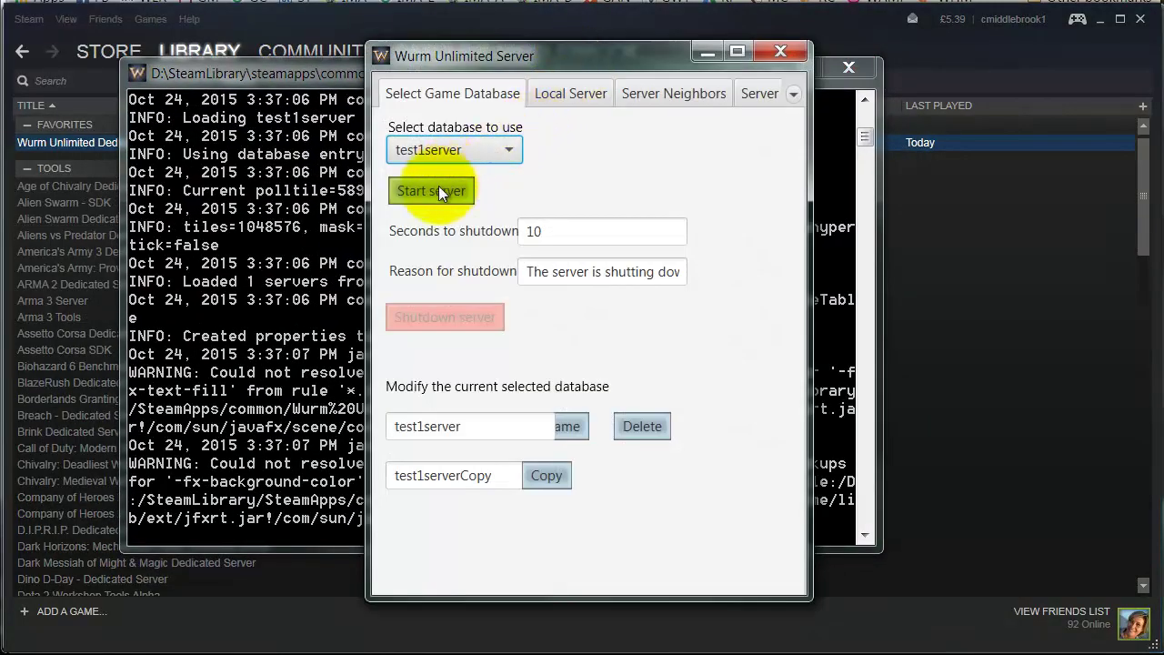
pyautogui.click(432, 192)
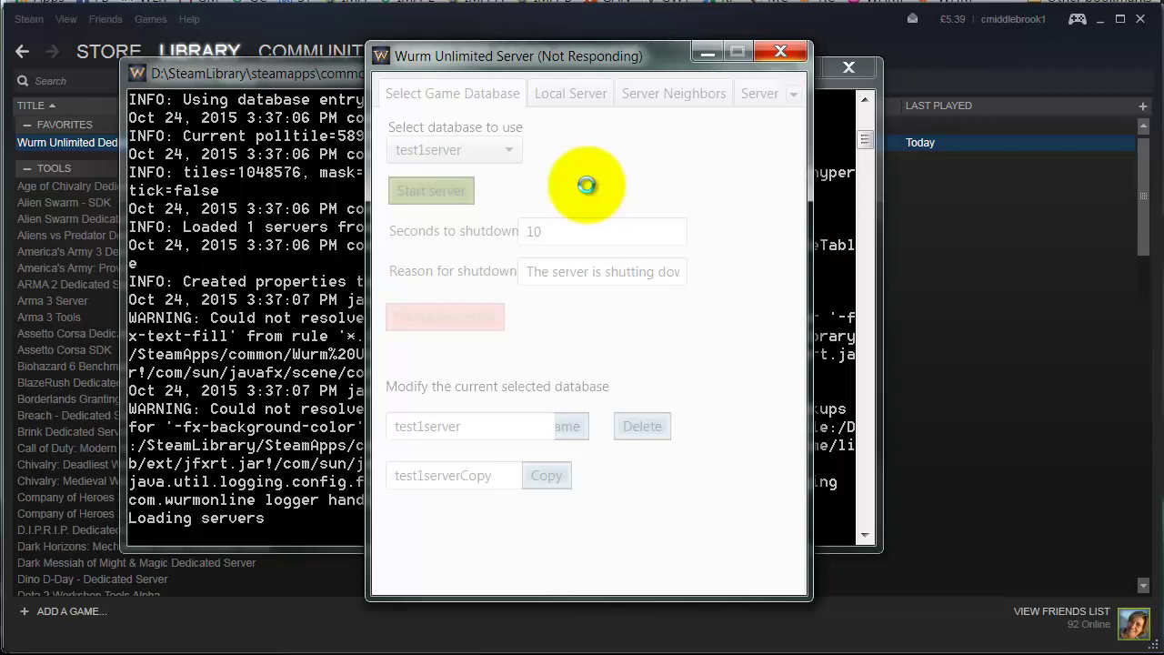
# Step: End the hung Wurm Unlimited Server task again using Windows Task Manager, and dismiss Task Manager
pyautogui.hotkey('ctrl', 'shift', 'Escape')
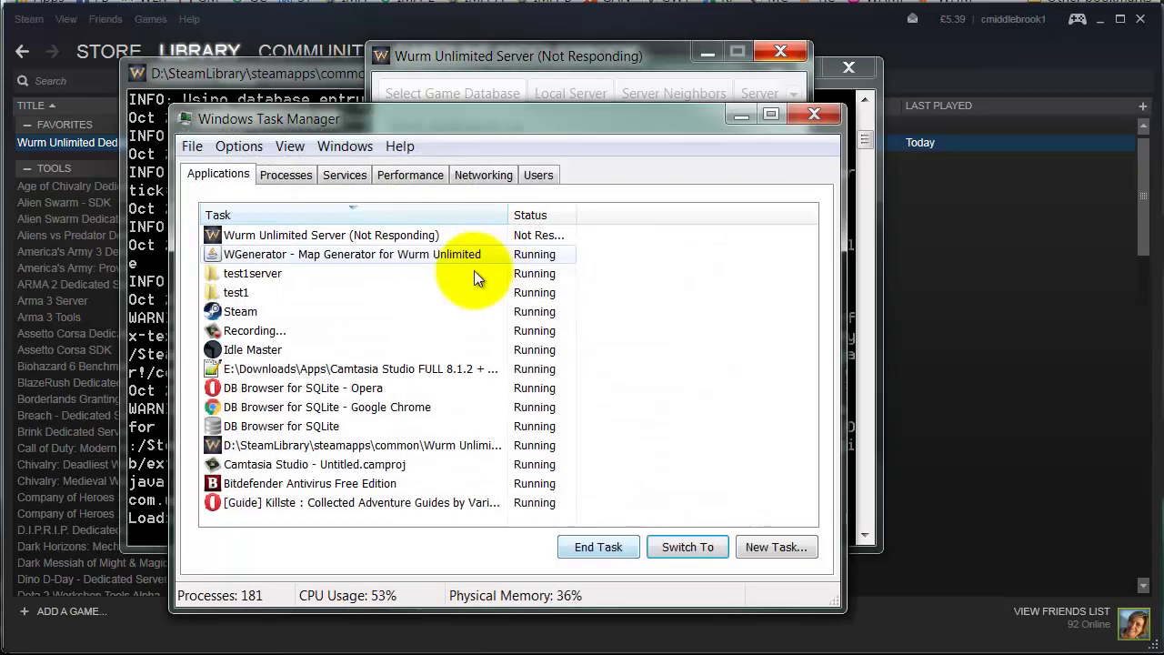
pyautogui.click(303, 238)
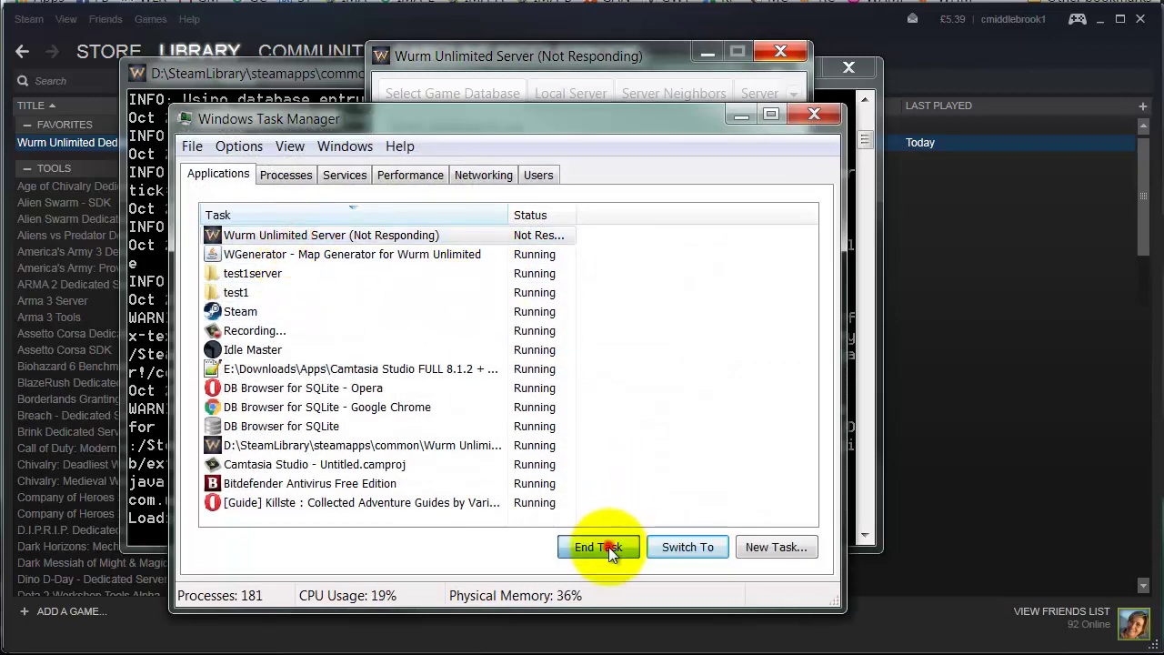
pyautogui.click(598, 547)
pyautogui.click(514, 362)
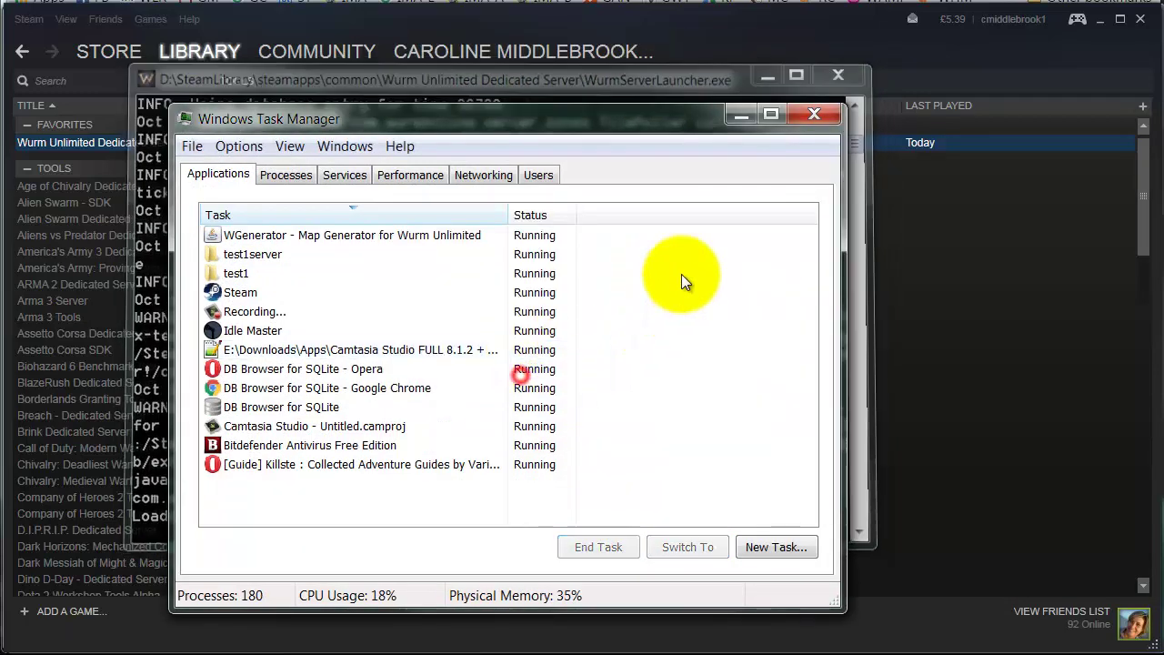
pyautogui.click(812, 115)
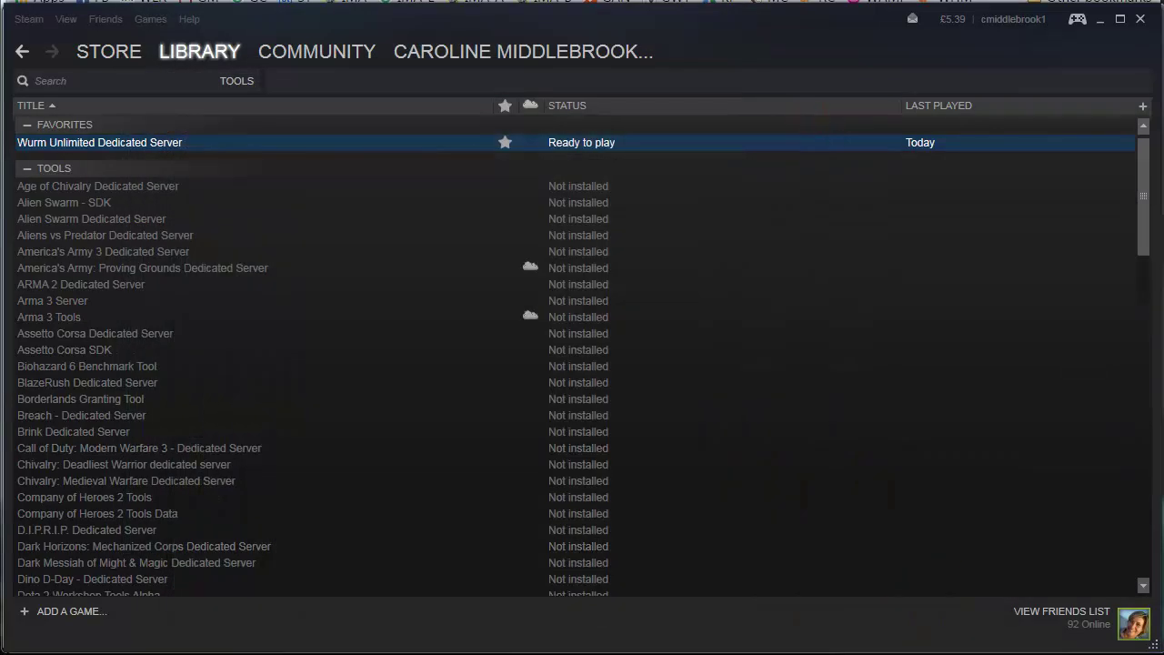
# Step: Switch to the WU Map Generator folder, launch WGenerator.jar and fit its window on the screen
pyautogui.hotkey('alt', 'Tab')
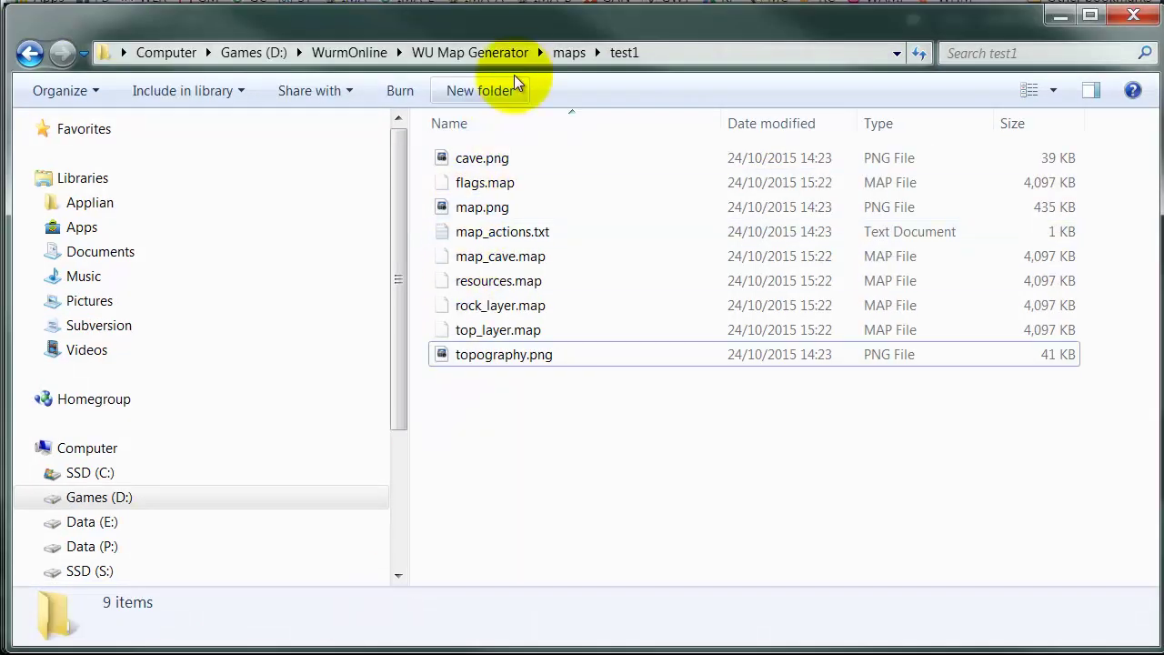
pyautogui.click(496, 54)
pyautogui.doubleClick(516, 186)
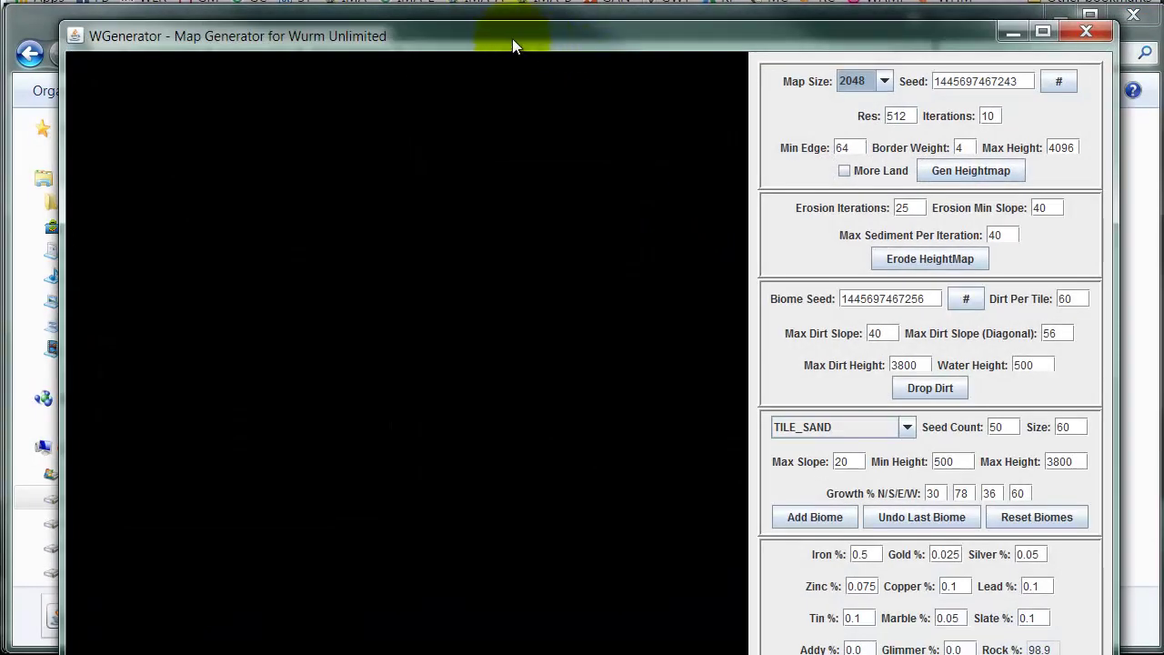
pyautogui.moveTo(512, 38); pyautogui.dragTo(448, 15)
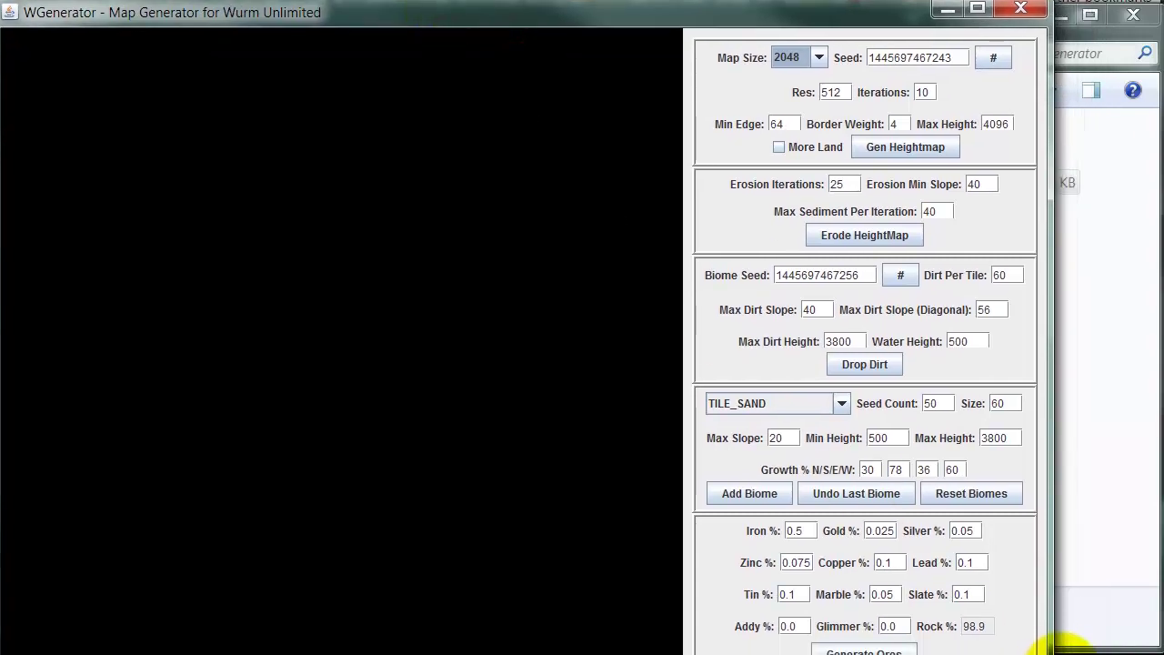
pyautogui.moveTo(1057, 636); pyautogui.dragTo(1122, 642)
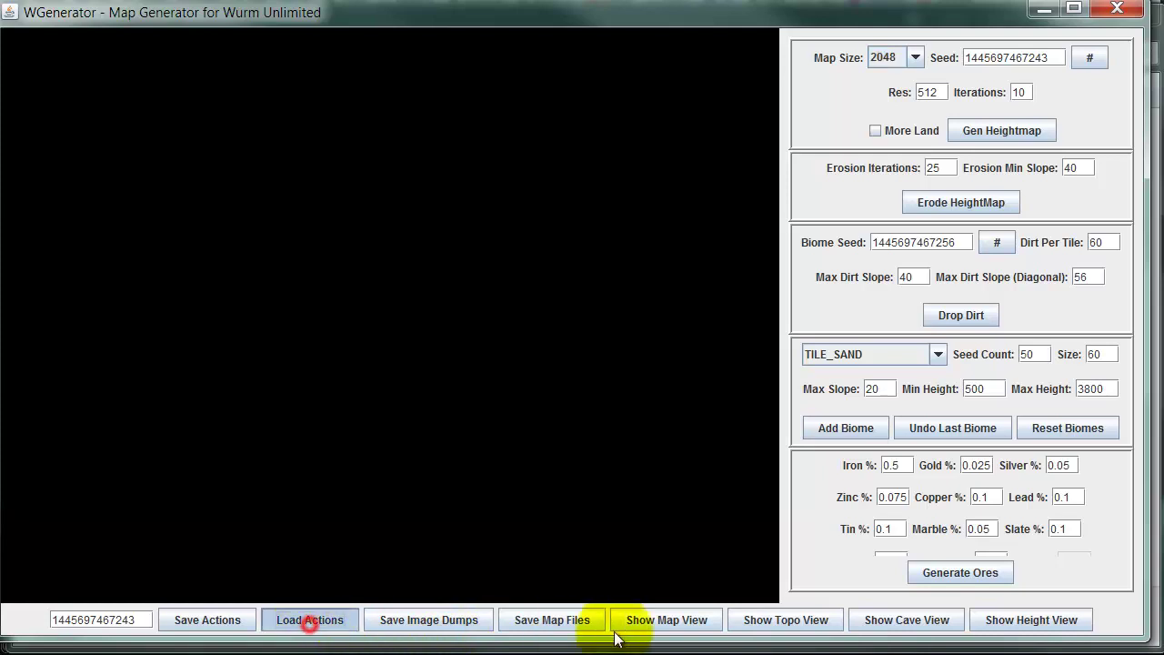
# Step: Check which saved map folders WGenerator offers for loading actions, and dismiss the dialog without loading any
pyautogui.click(308, 619)
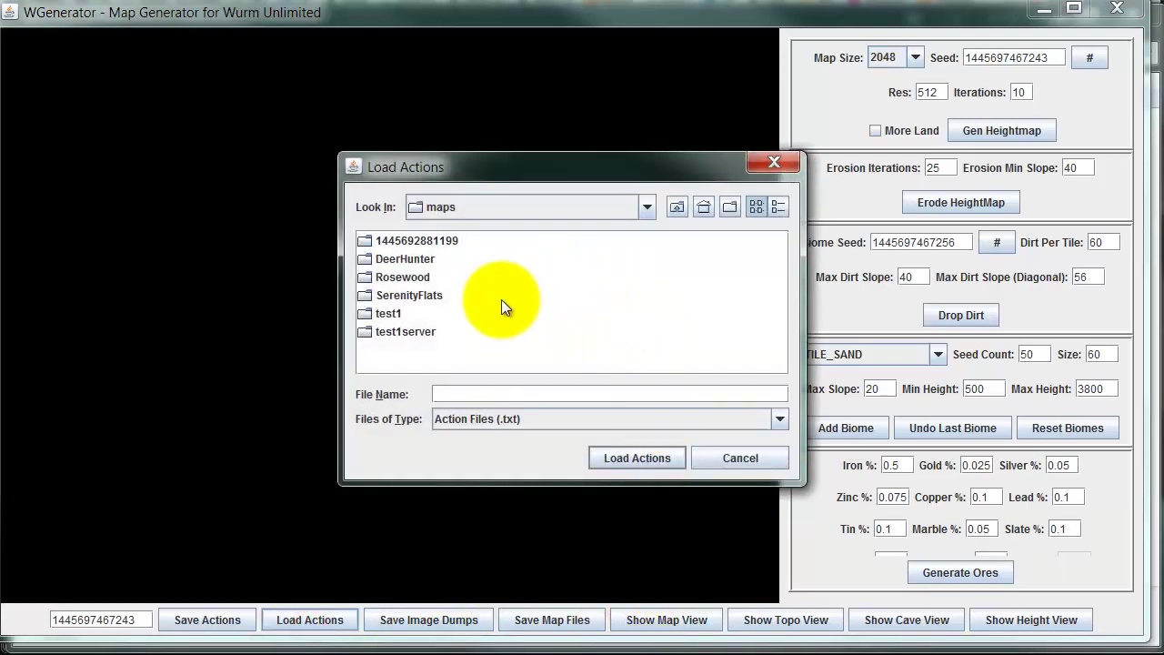
pyautogui.click(460, 206)
pyautogui.moveTo(644, 311); pyautogui.dragTo(644, 290)
pyautogui.click(701, 281)
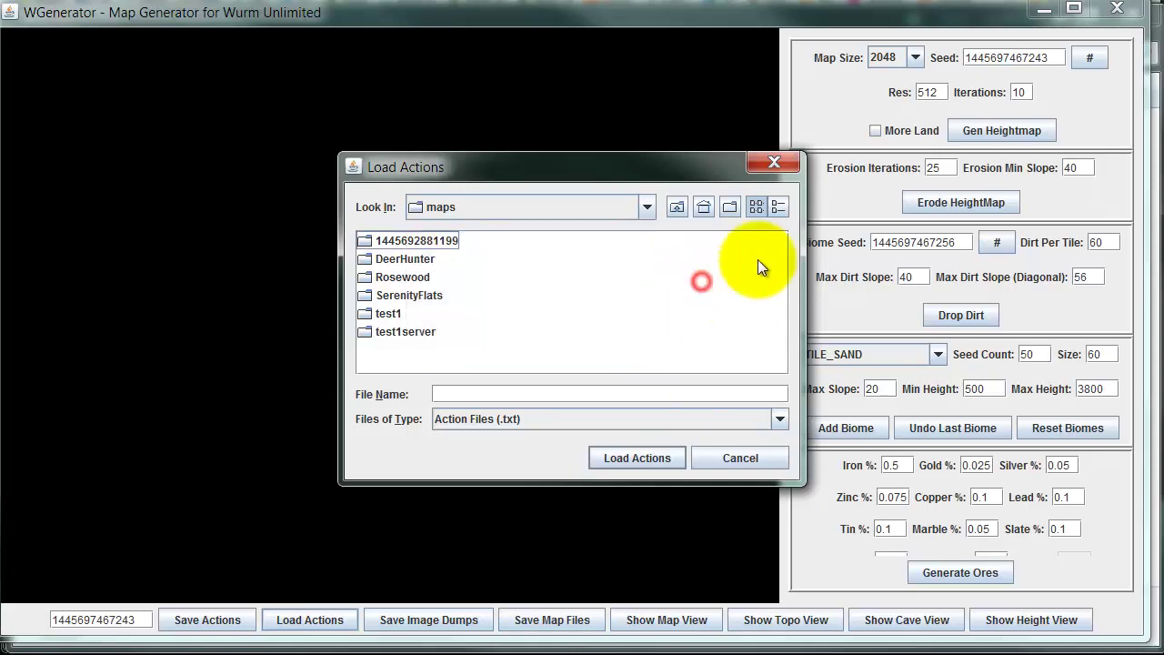
pyautogui.click(773, 163)
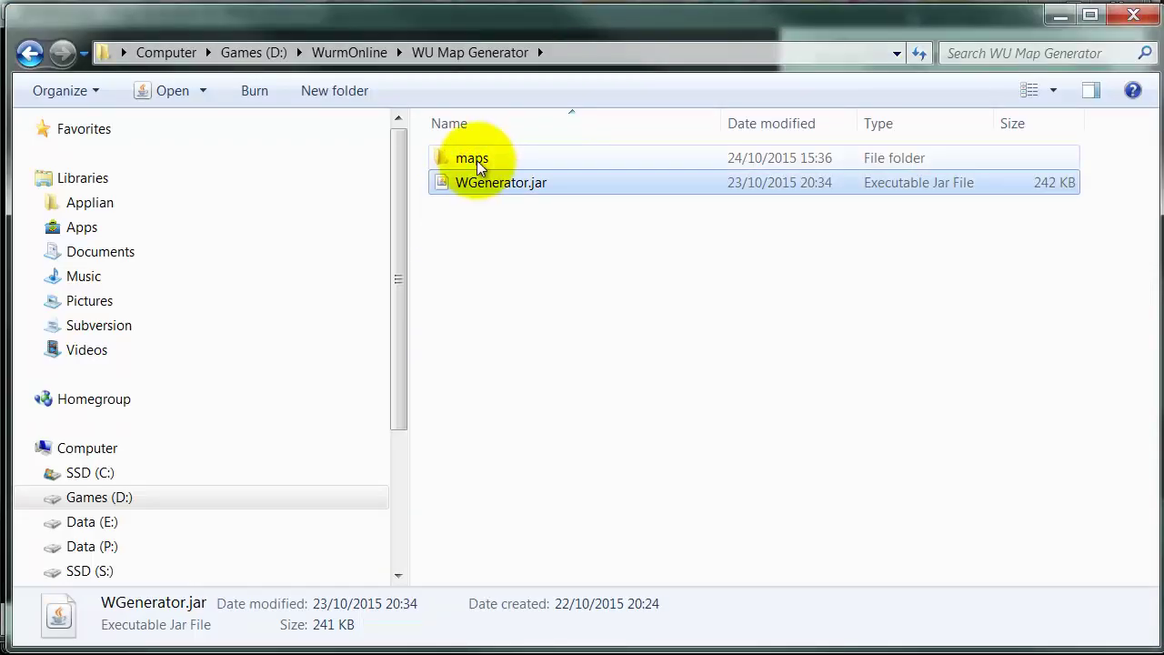
# Step: Copy all nine files, from cave.png to topography.png, in the map generator's maps\test1server folder
pyautogui.click(477, 162)
pyautogui.doubleClick(477, 161)
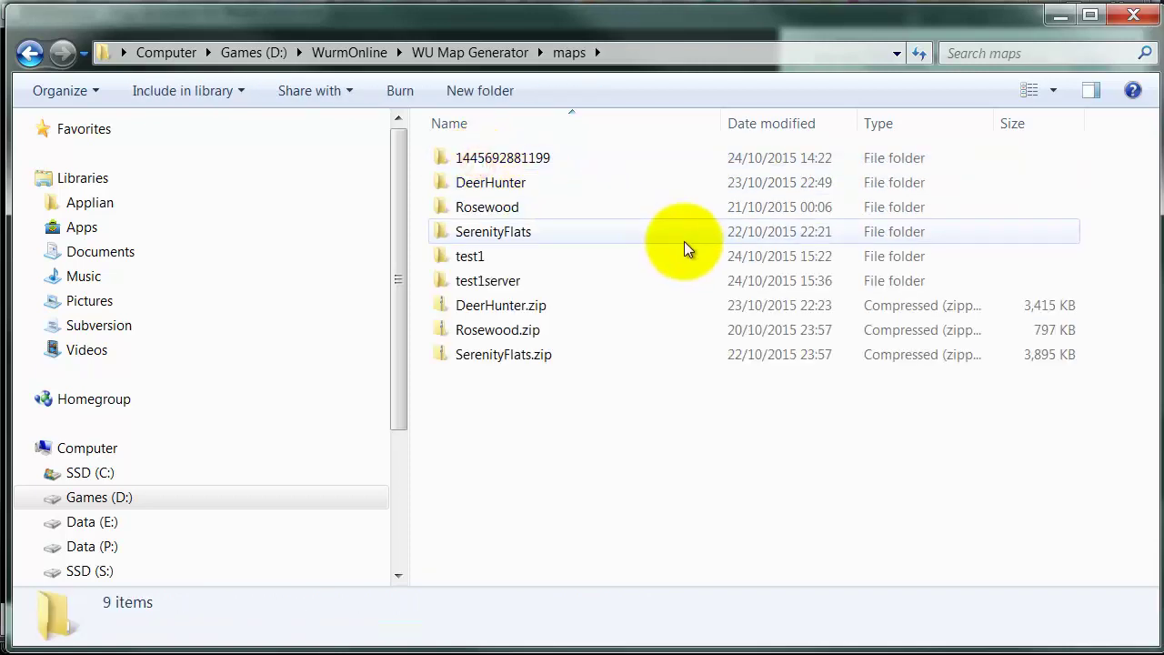
pyautogui.click(459, 256)
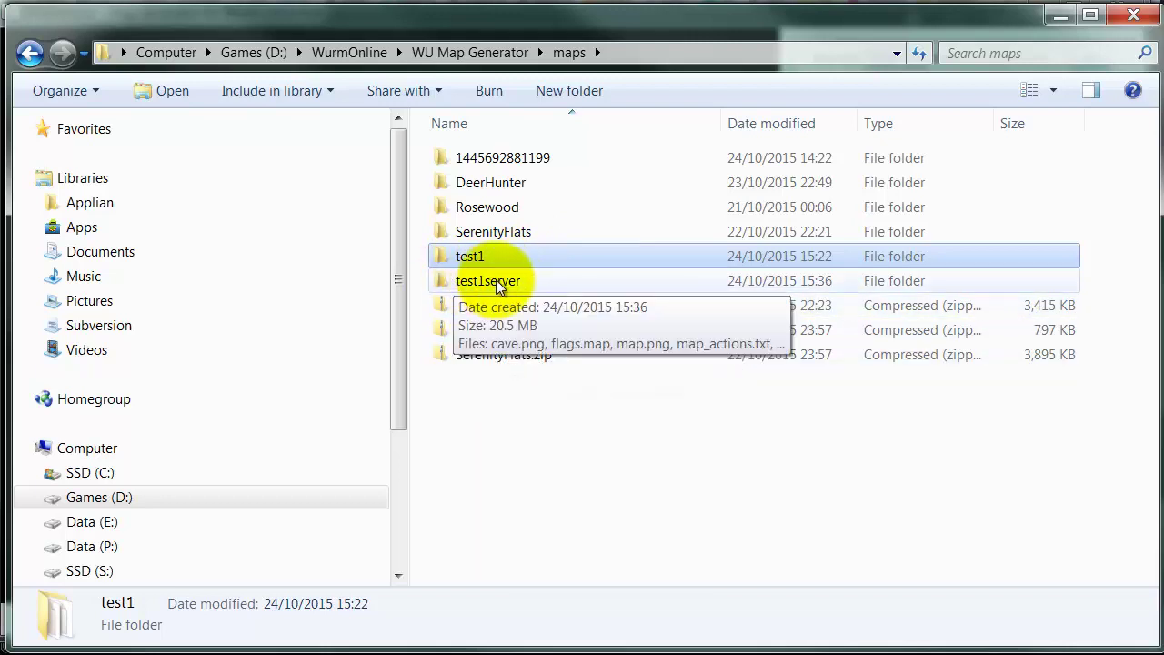
pyautogui.doubleClick(498, 283)
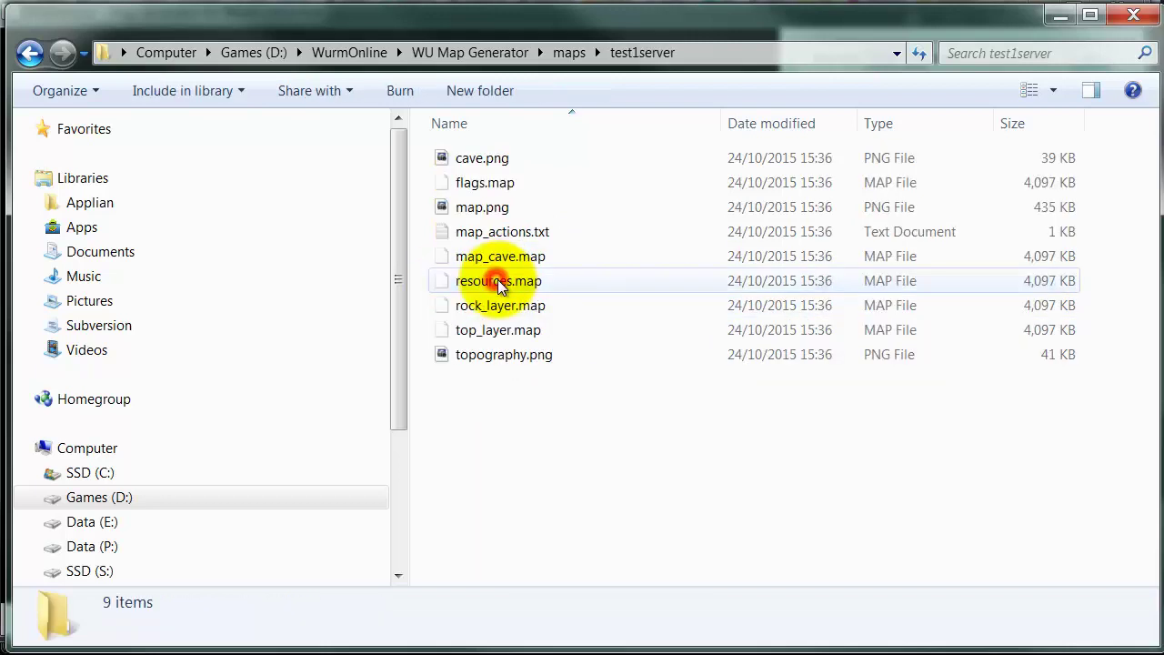
pyautogui.click(483, 156)
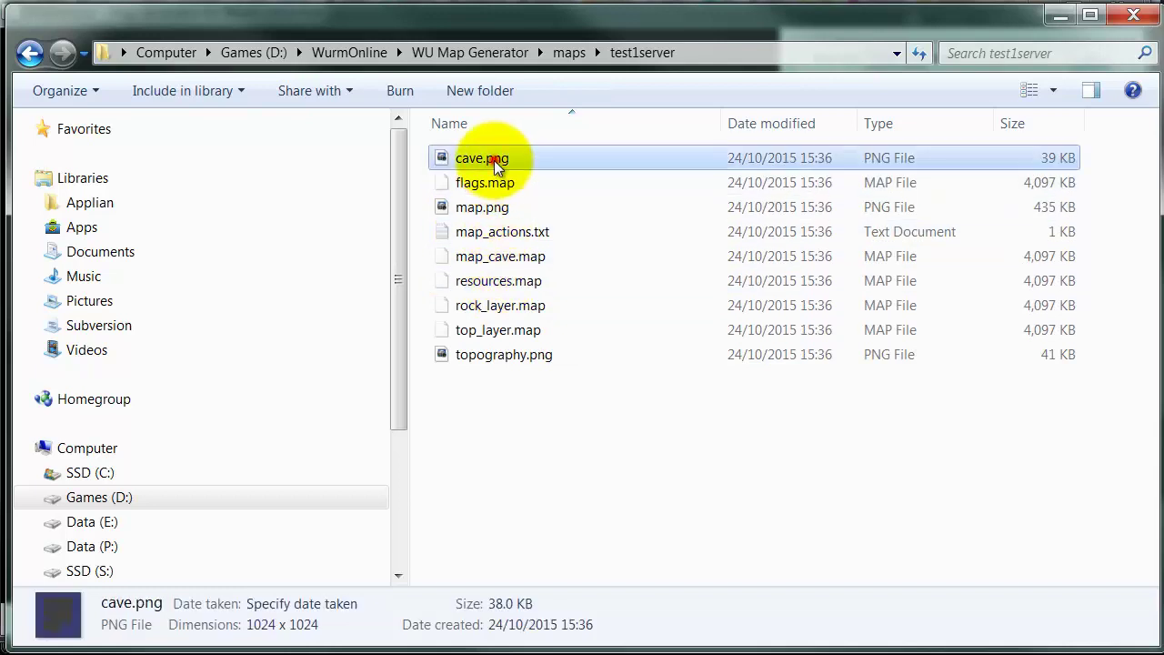
pyautogui.keyDown('shift'); pyautogui.click(504, 355); pyautogui.keyUp('shift')
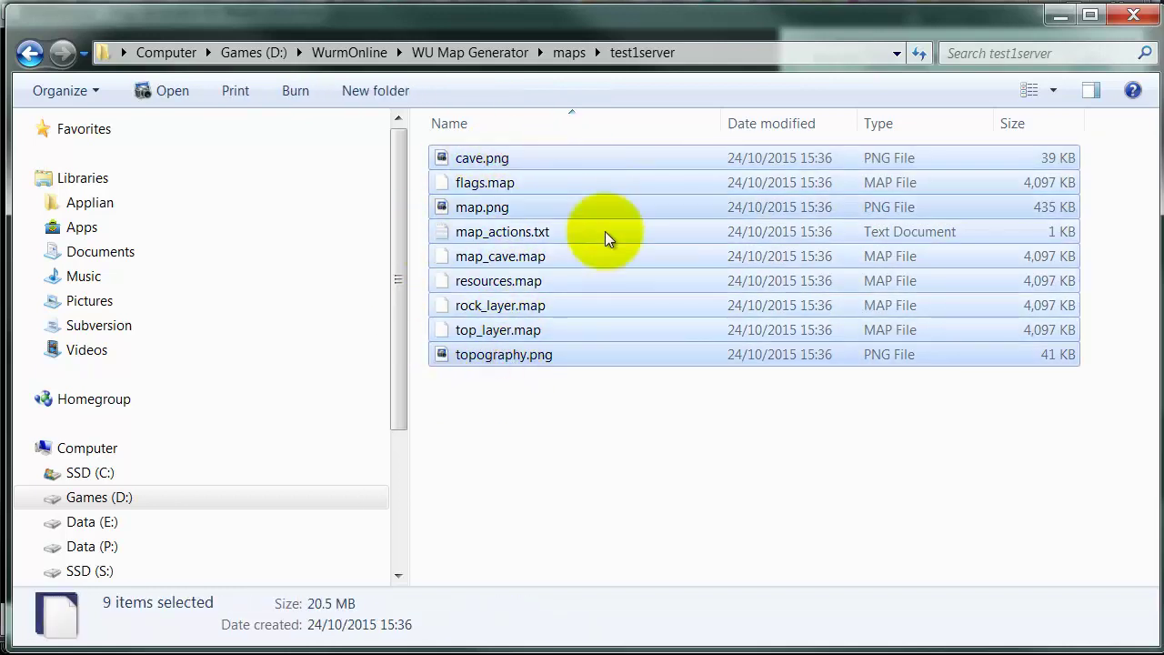
pyautogui.moveTo(582, 293); pyautogui.dragTo(557, 326)
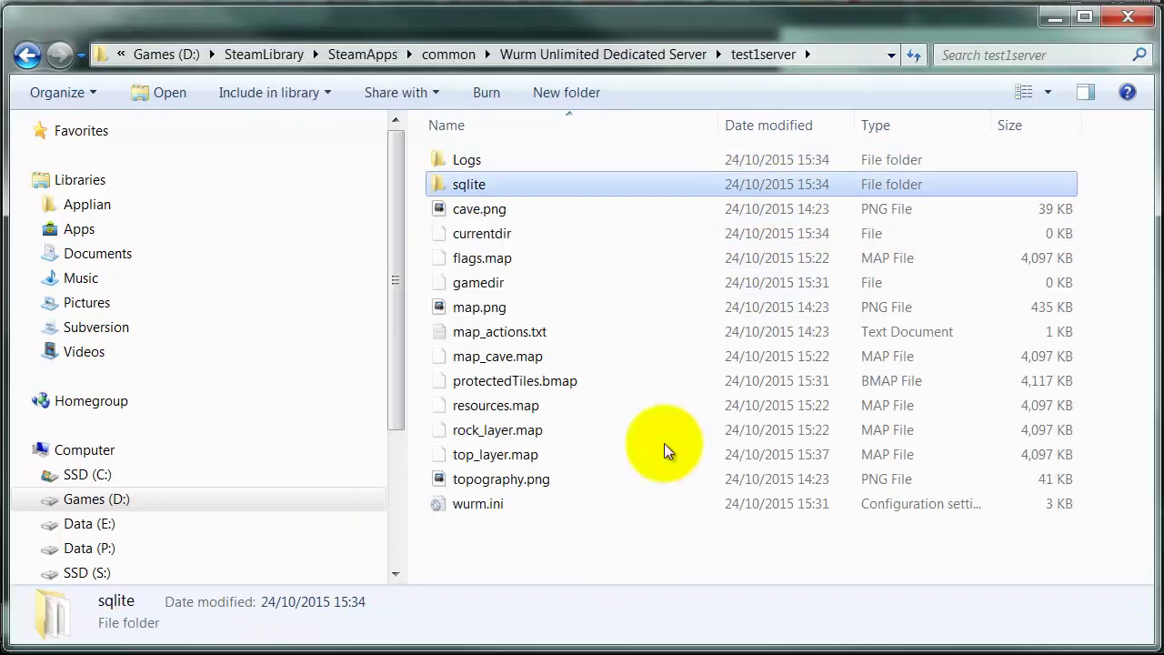
# Step: Paste the copied files into the dedicated server's test1server folder, replacing every file that has the same name
pyautogui.click(592, 311)
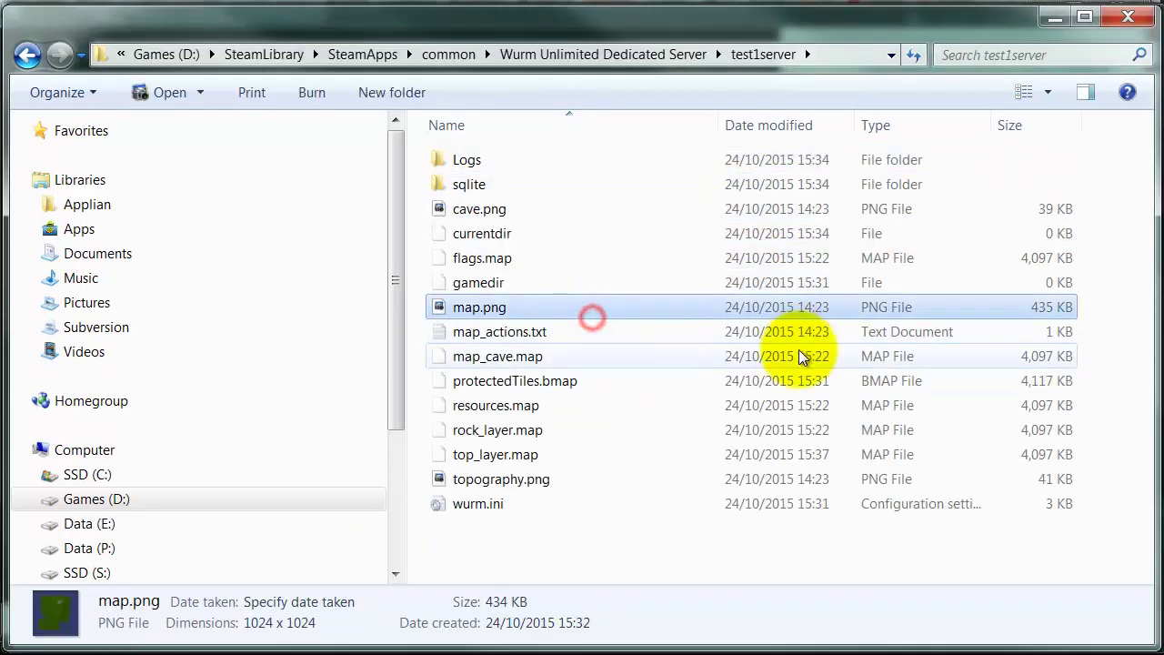
pyautogui.hotkey('ctrl', 'v')
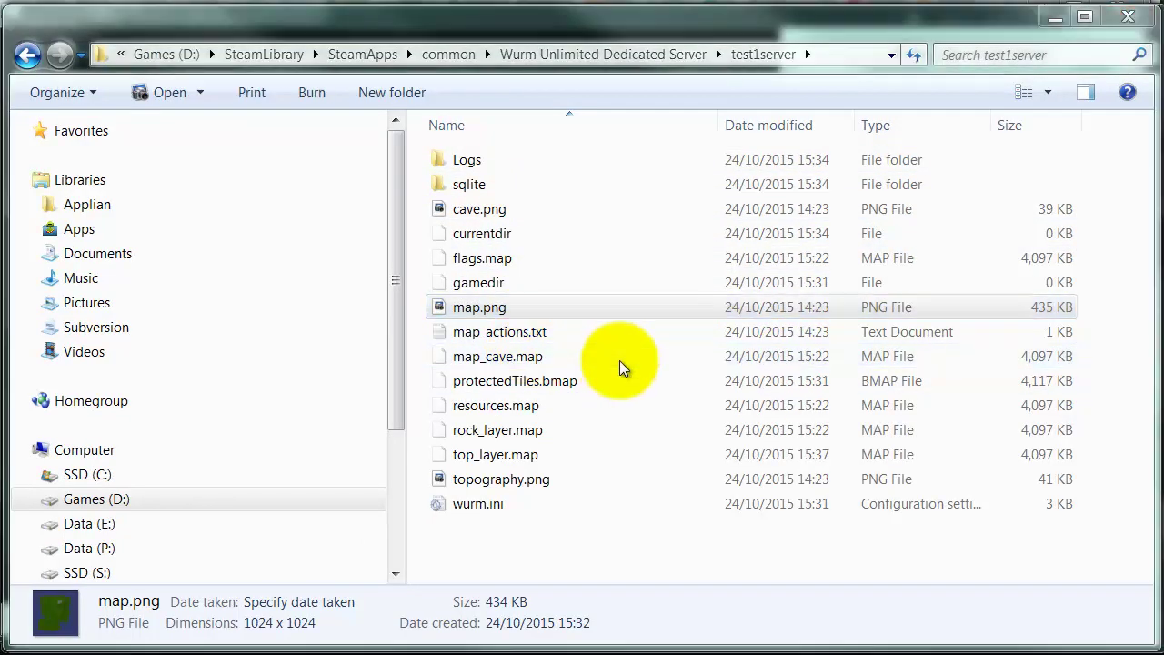
pyautogui.click(358, 639)
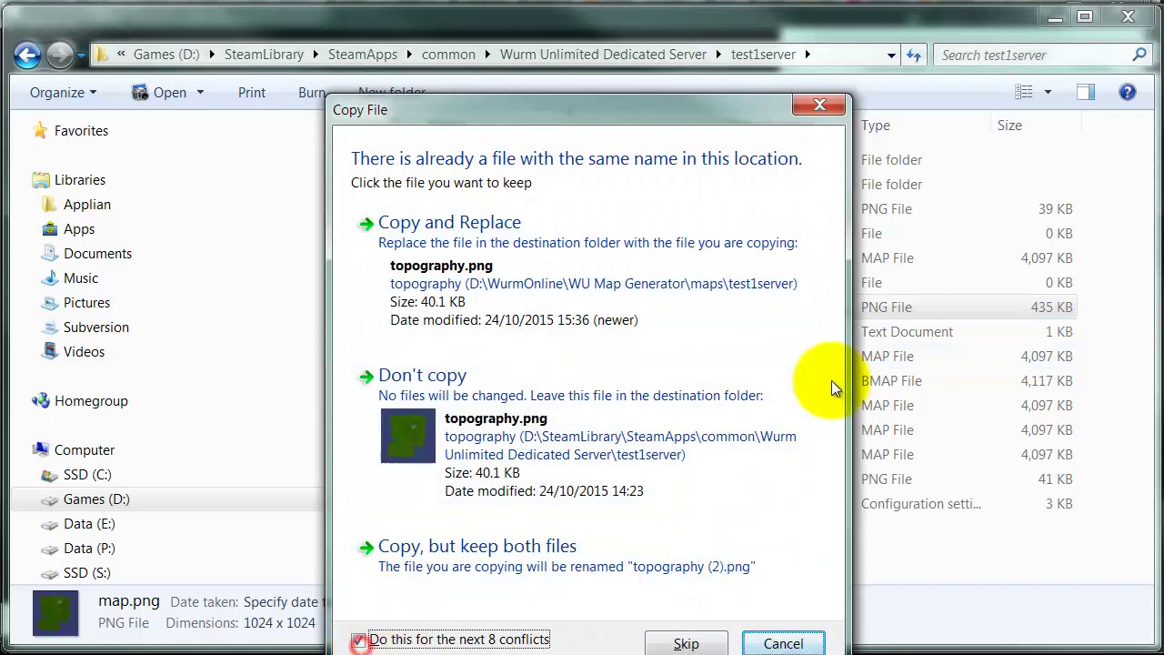
pyautogui.click(804, 231)
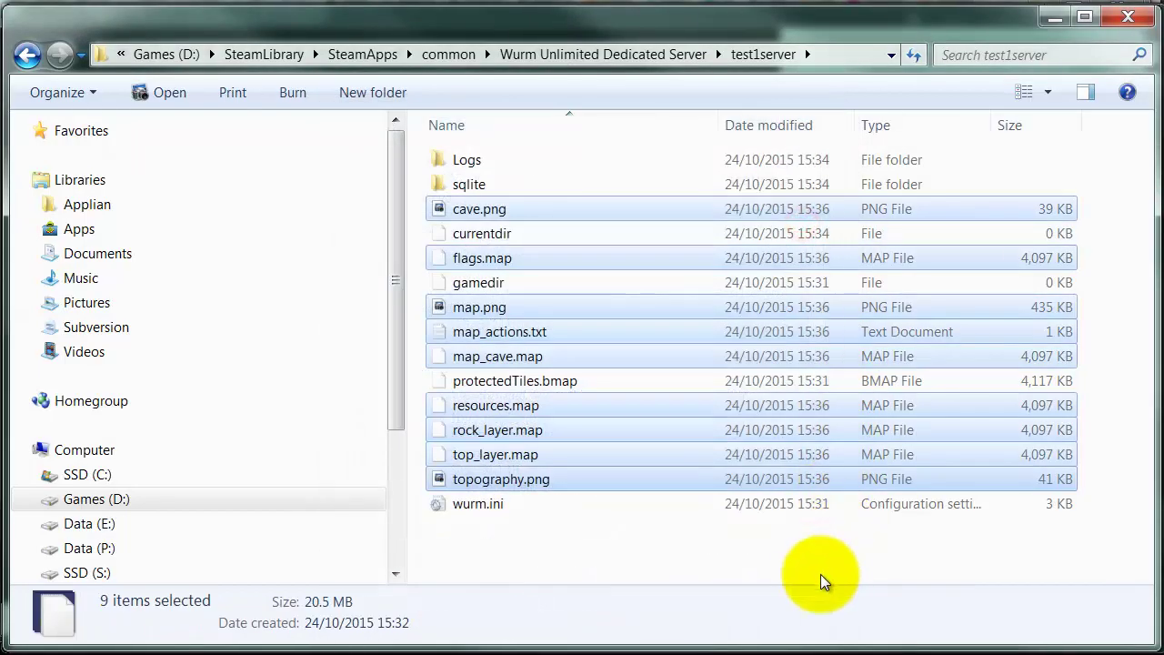
pyautogui.click(728, 571)
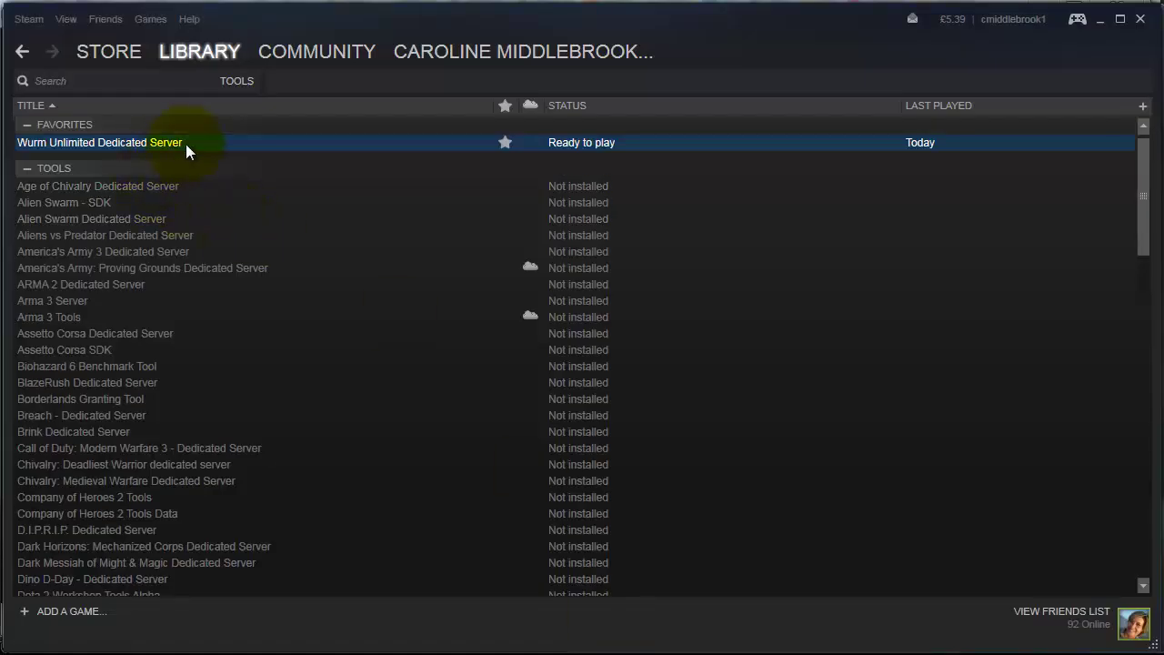
# Step: Switch to Steam, relaunch Wurm Unlimited Dedicated Server, start it with the test1server database and check its console output
pyautogui.doubleClick(187, 143)
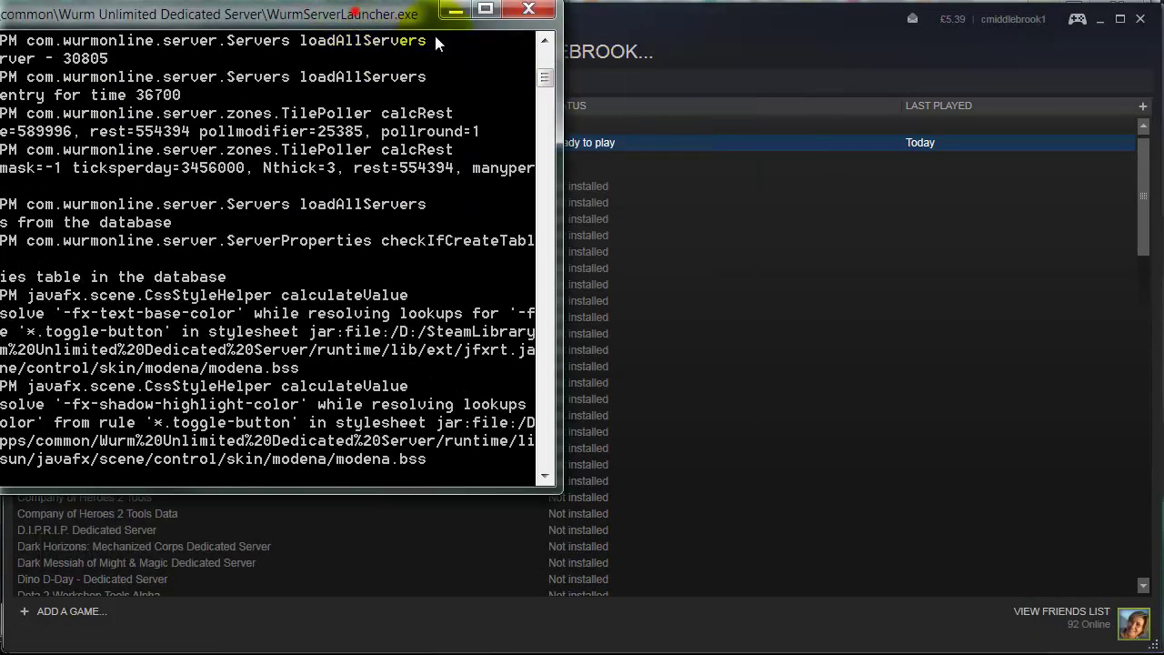
pyautogui.moveTo(466, 29); pyautogui.dragTo(615, 73)
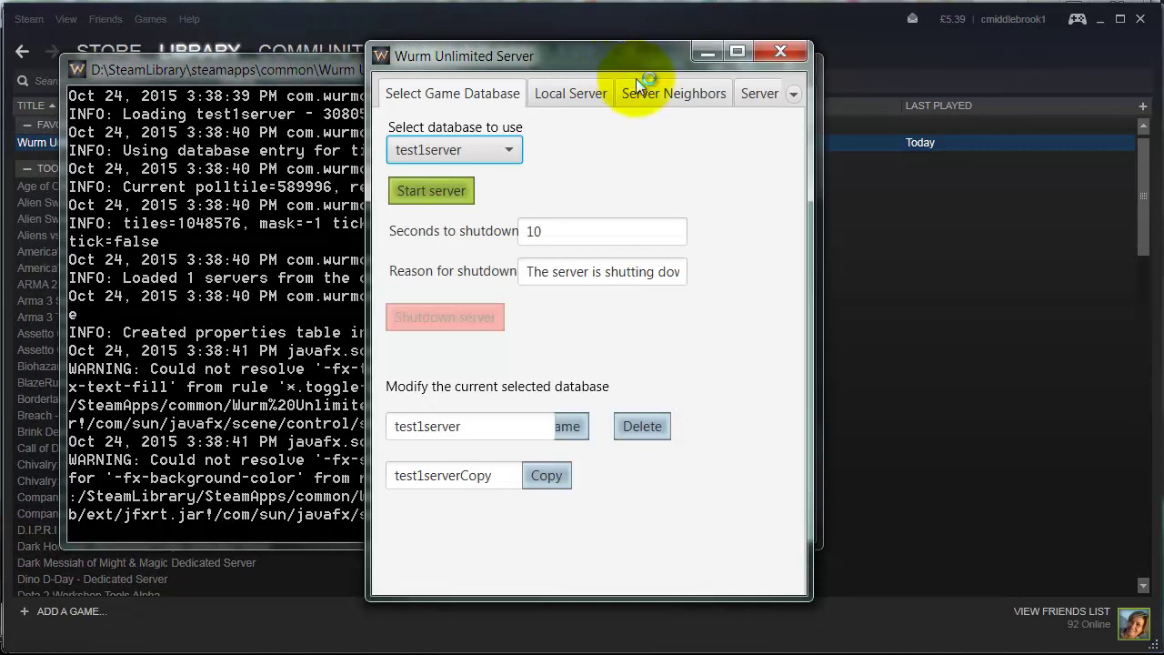
pyautogui.click(437, 190)
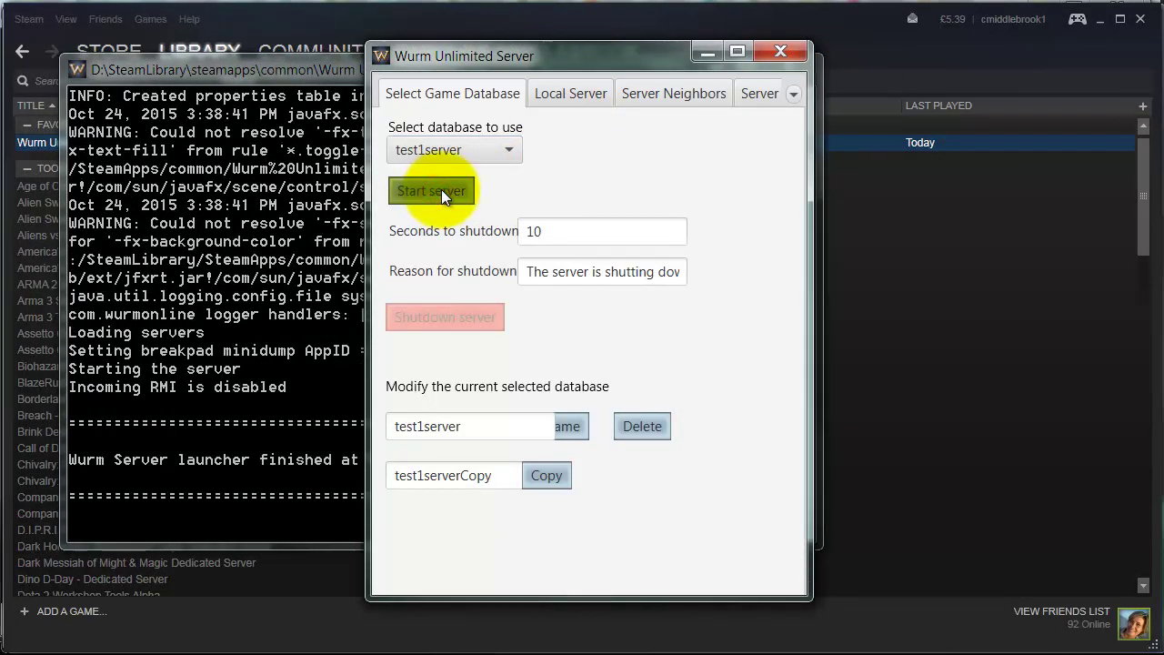
pyautogui.click(286, 357)
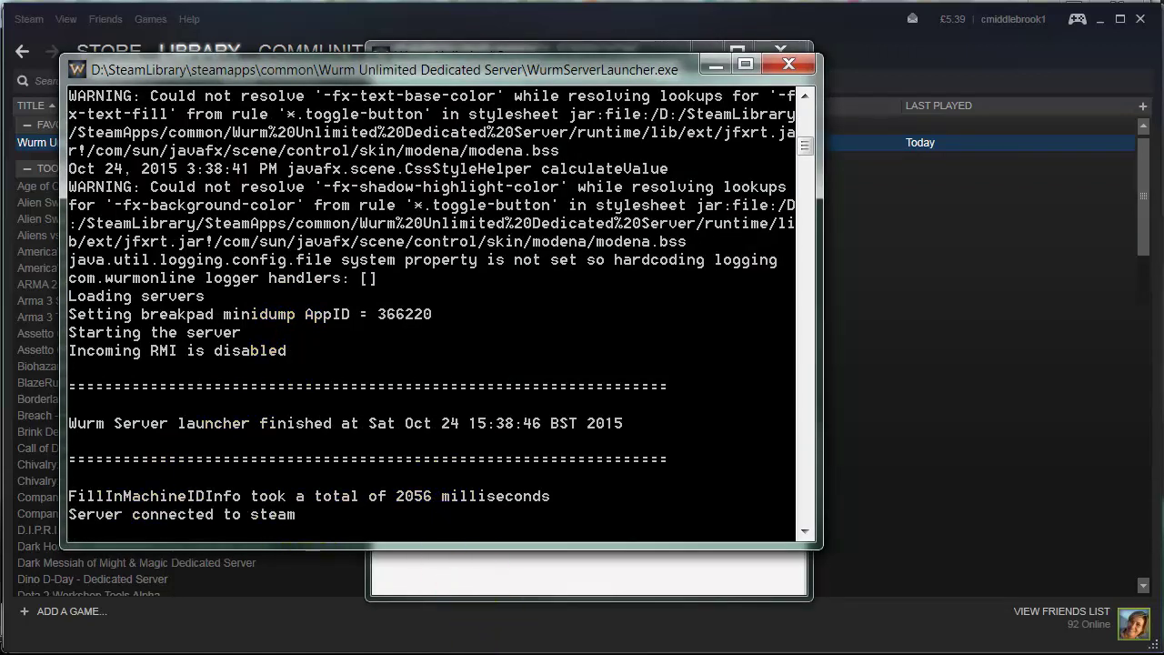
# Step: Return to the Steam library, search the games for "wurm" and launch Wurm Unlimited
pyautogui.hotkey('alt', 'Tab')
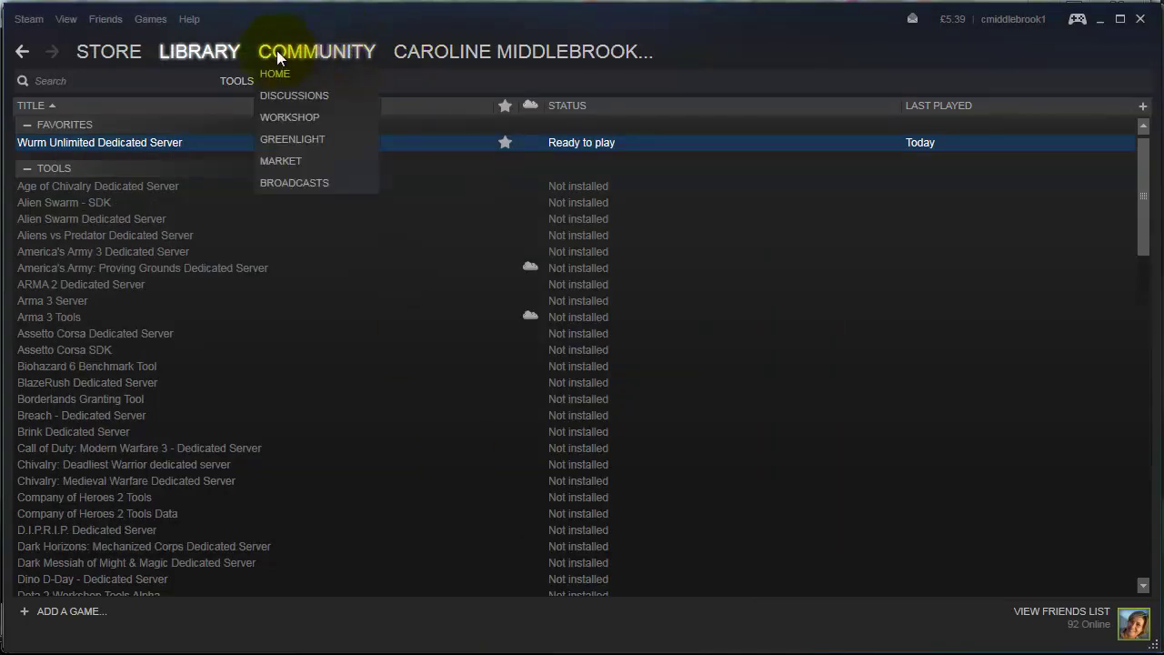
pyautogui.click(198, 71)
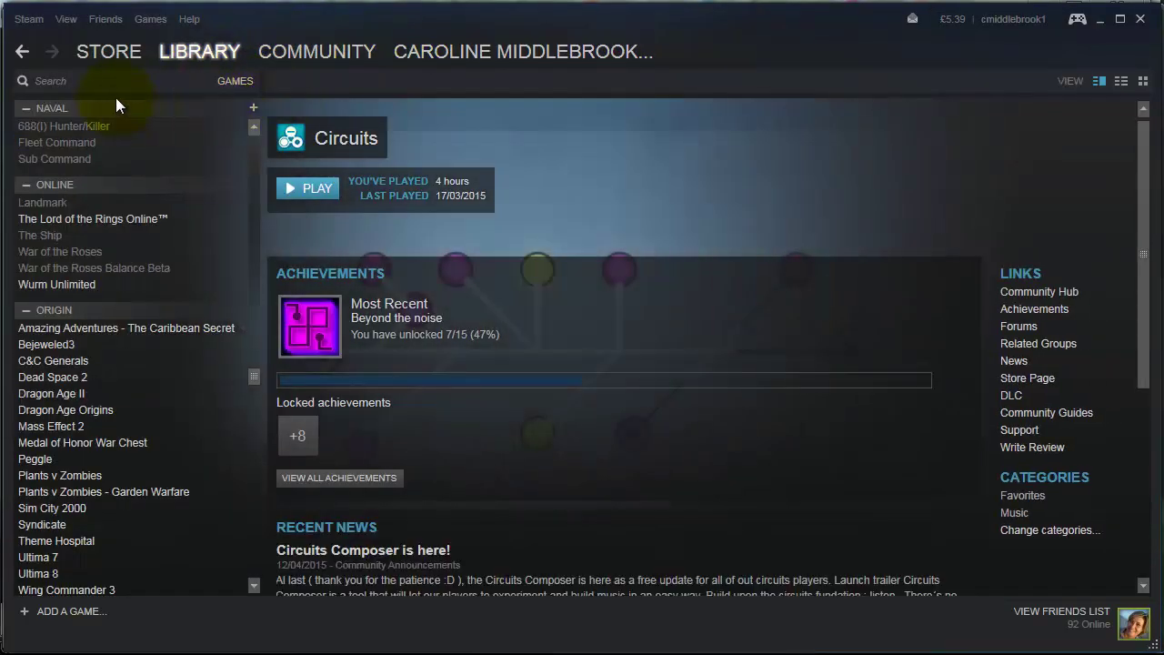
pyautogui.click(117, 73)
pyautogui.write('wurm4')
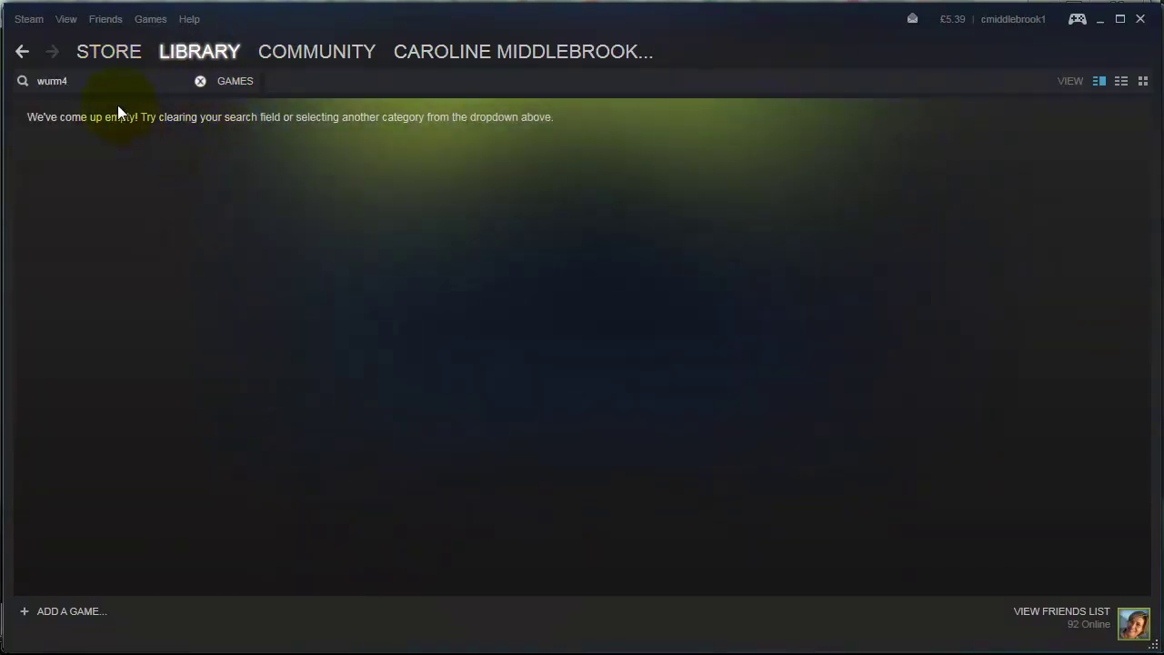
pyautogui.press('BackSpace')
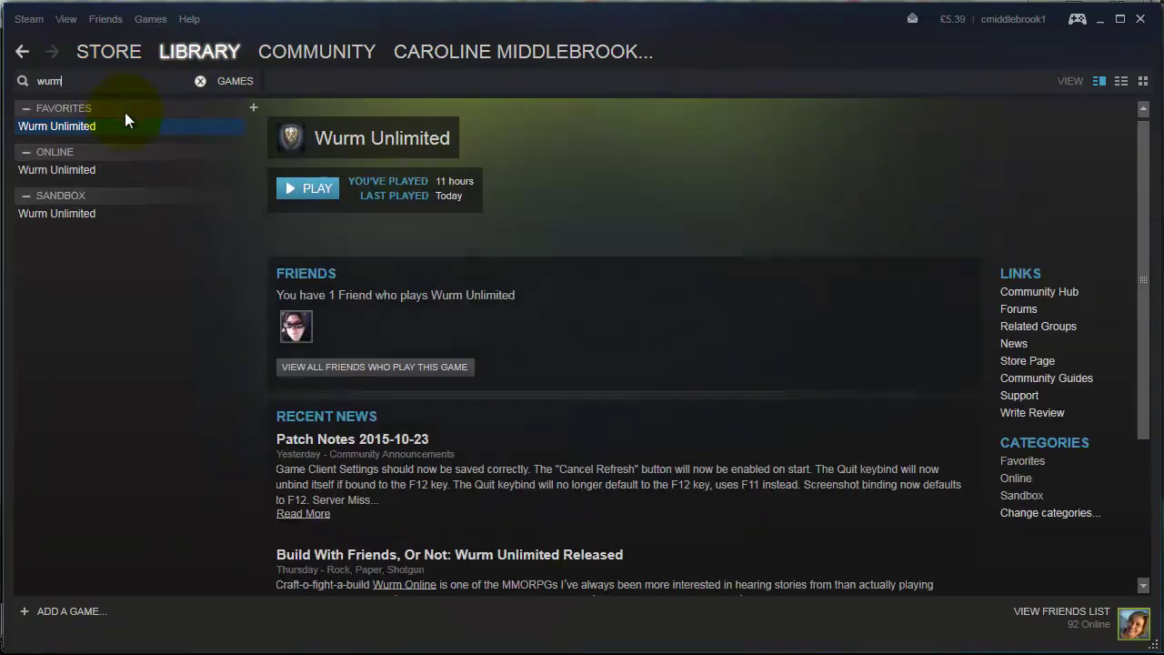
pyautogui.click(340, 188)
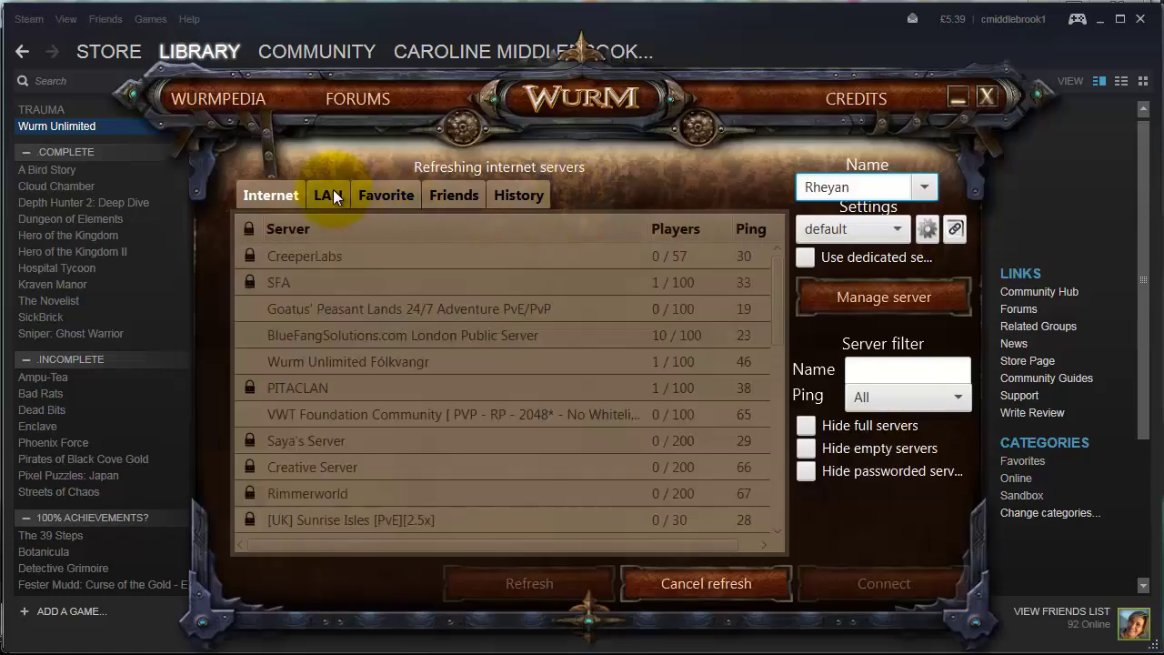
# Step: Connect the game client to test1server from the list of LAN servers
pyautogui.click(329, 195)
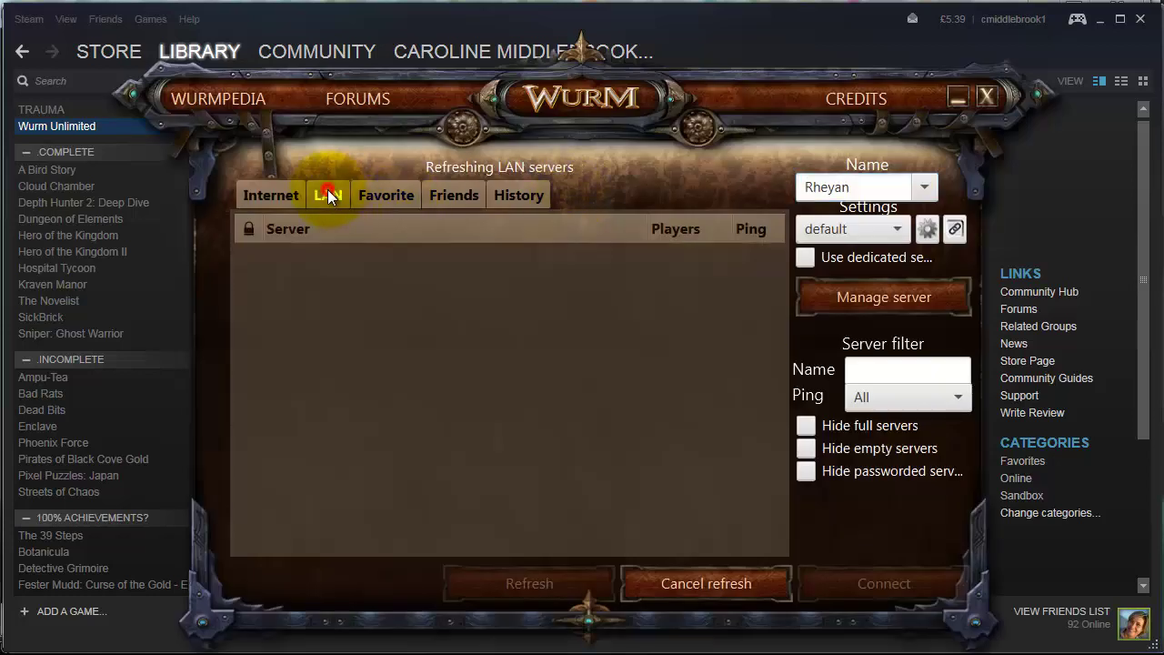
pyautogui.click(362, 258)
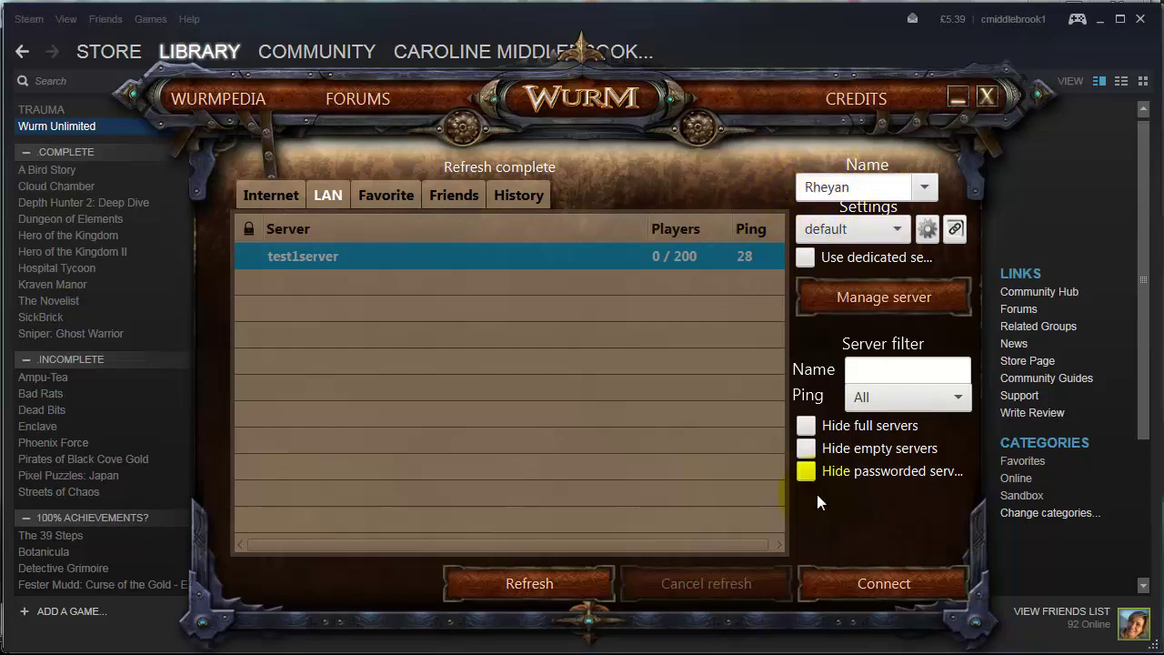
pyautogui.click(874, 582)
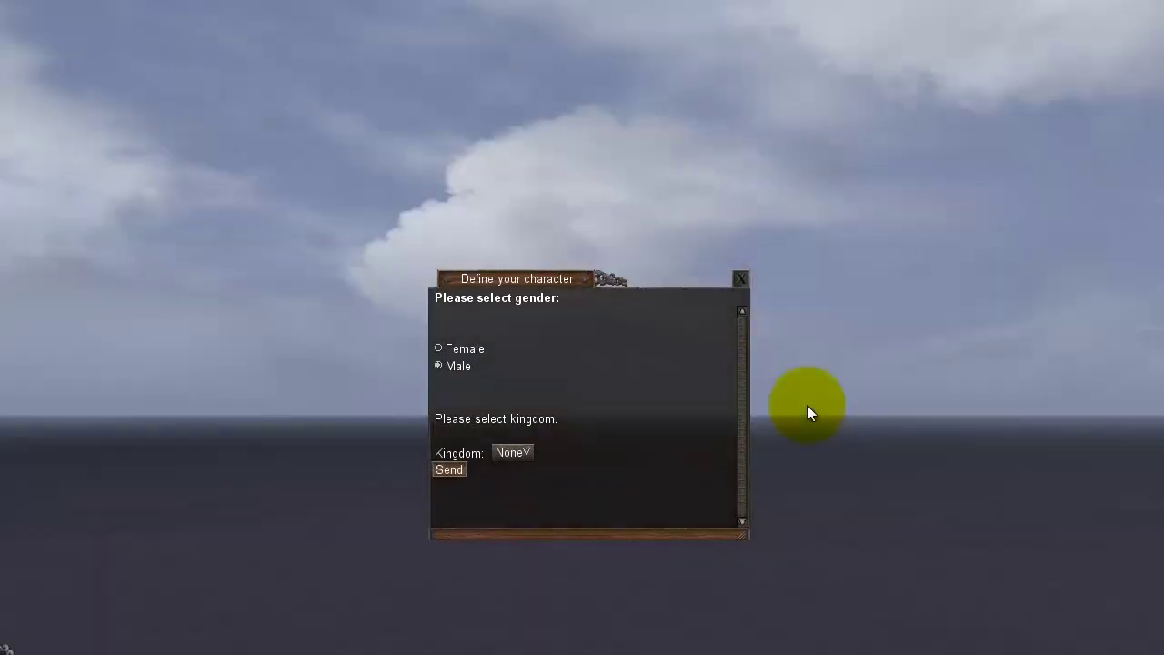
# Step: Define the new character as Female, dismiss the welcome window and accept the face with hair style 1
pyautogui.click(440, 347)
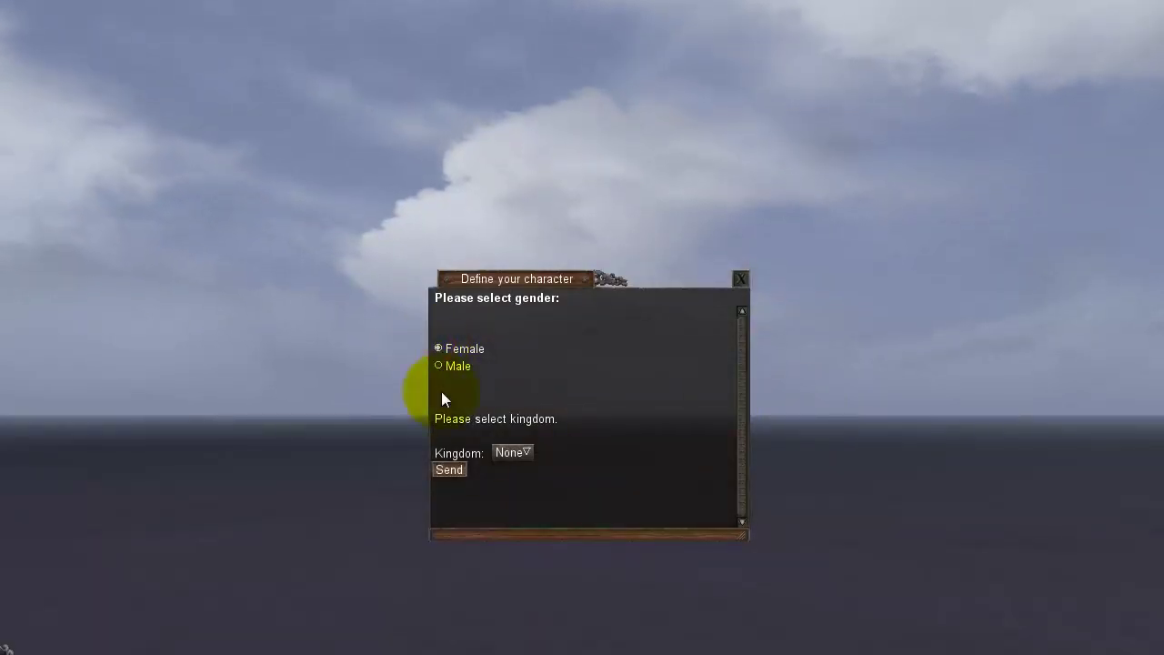
pyautogui.click(452, 468)
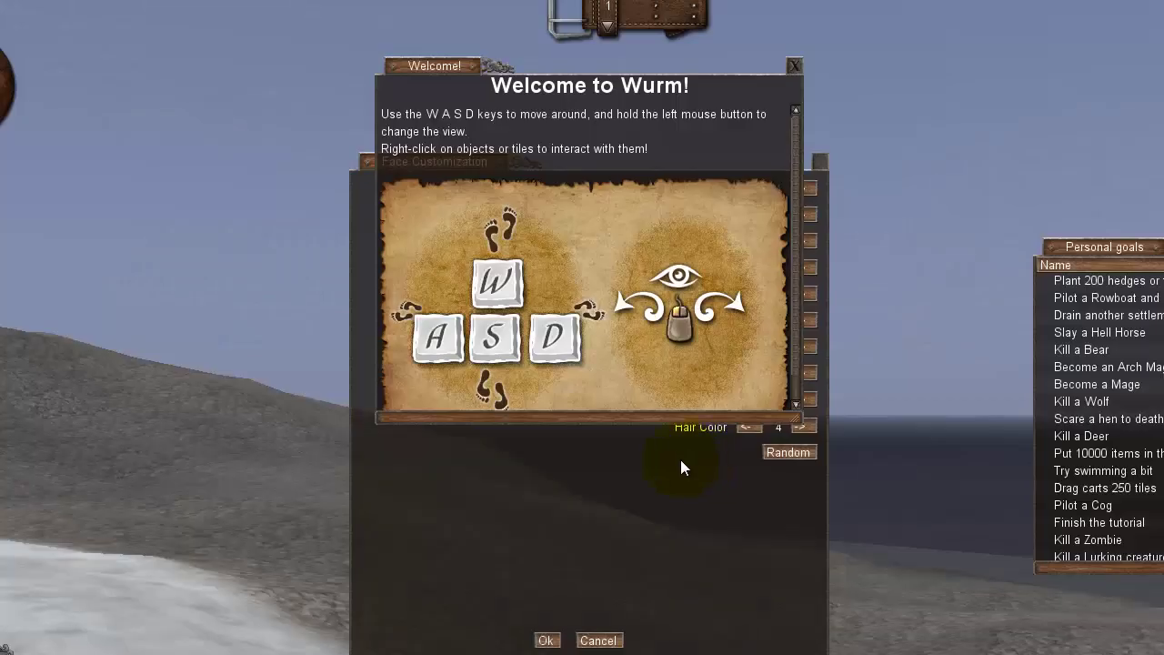
pyautogui.click(792, 66)
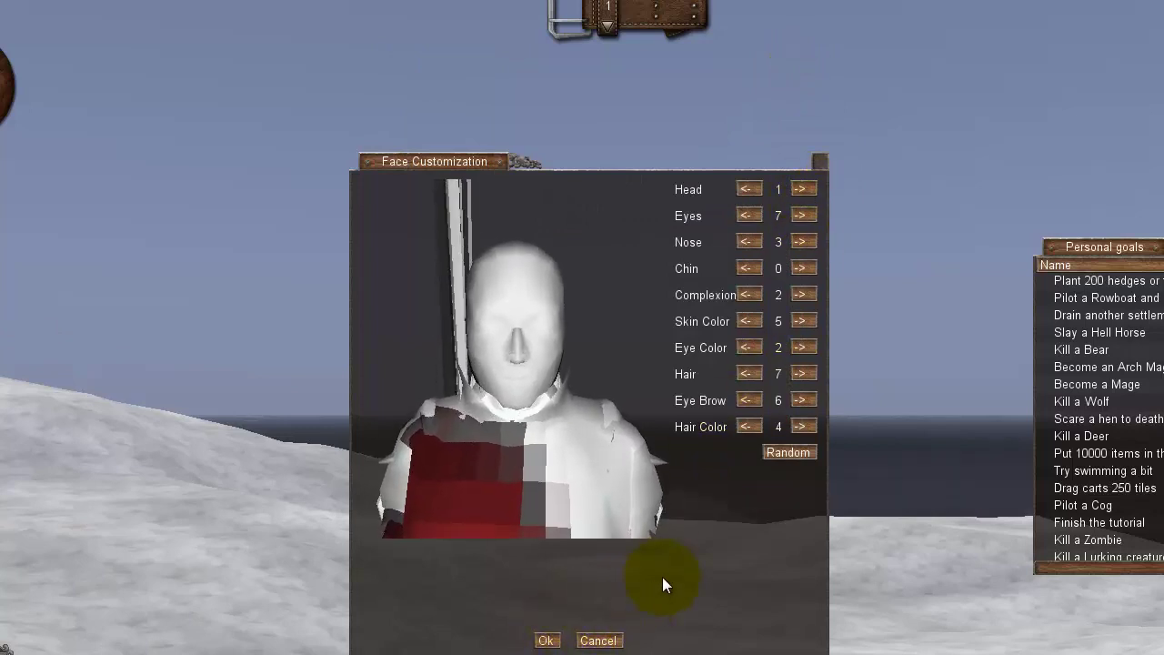
pyautogui.click(800, 373)
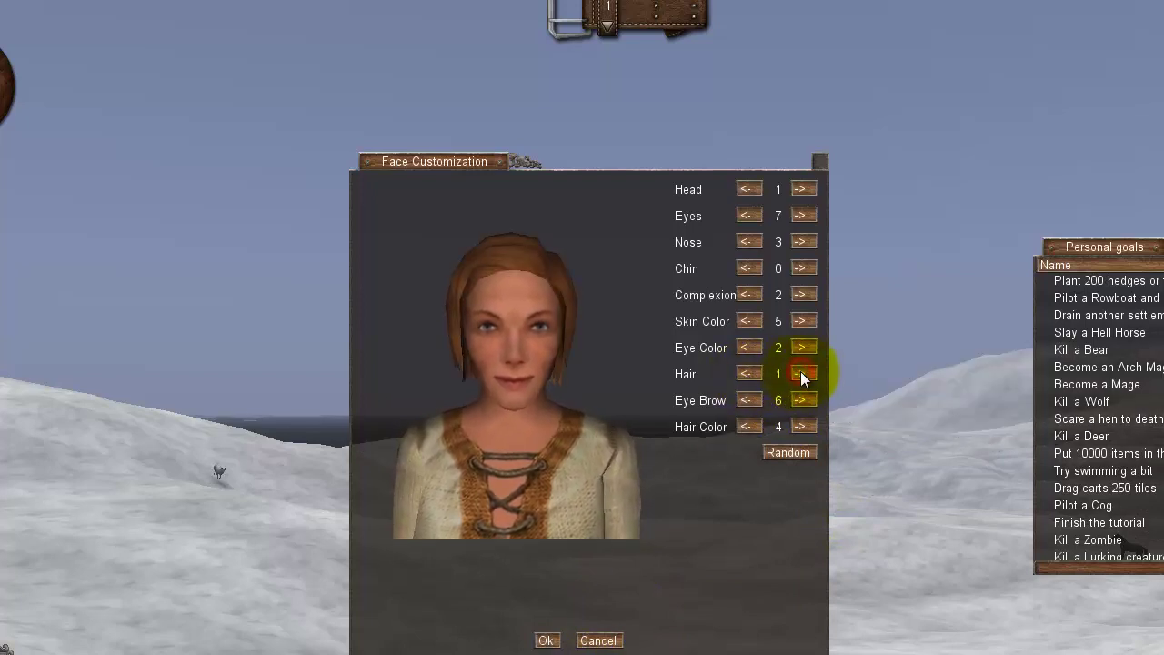
pyautogui.click(547, 640)
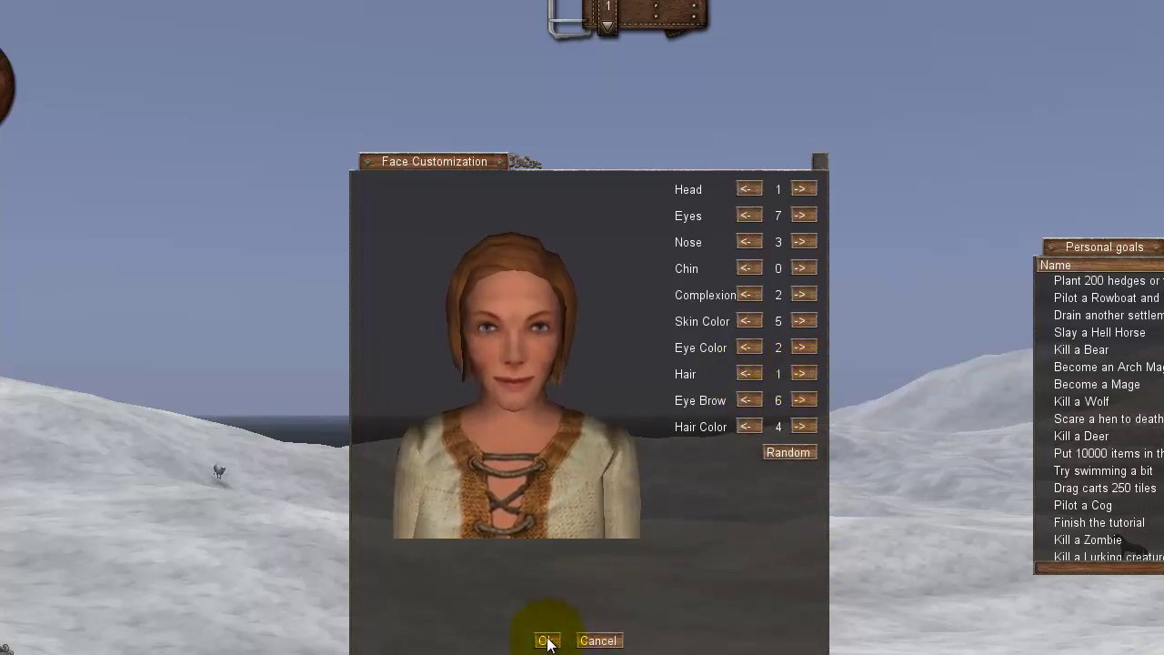
# Step: Randomize the character's facial features once more and accept the resulting face
pyautogui.click(796, 454)
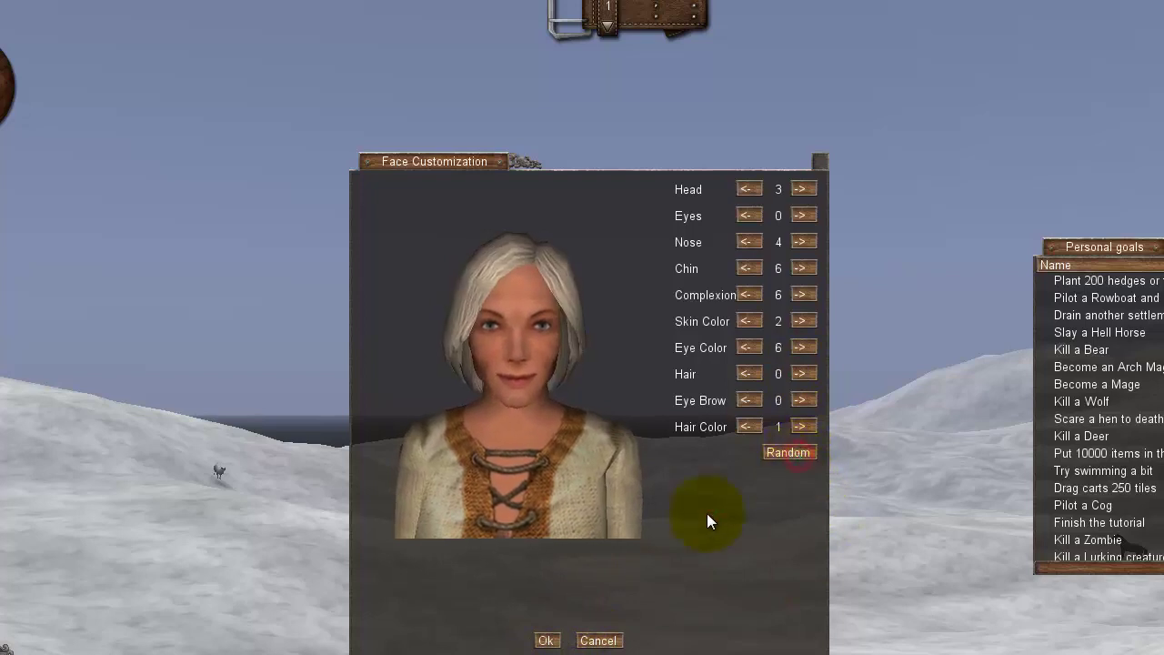
pyautogui.click(547, 640)
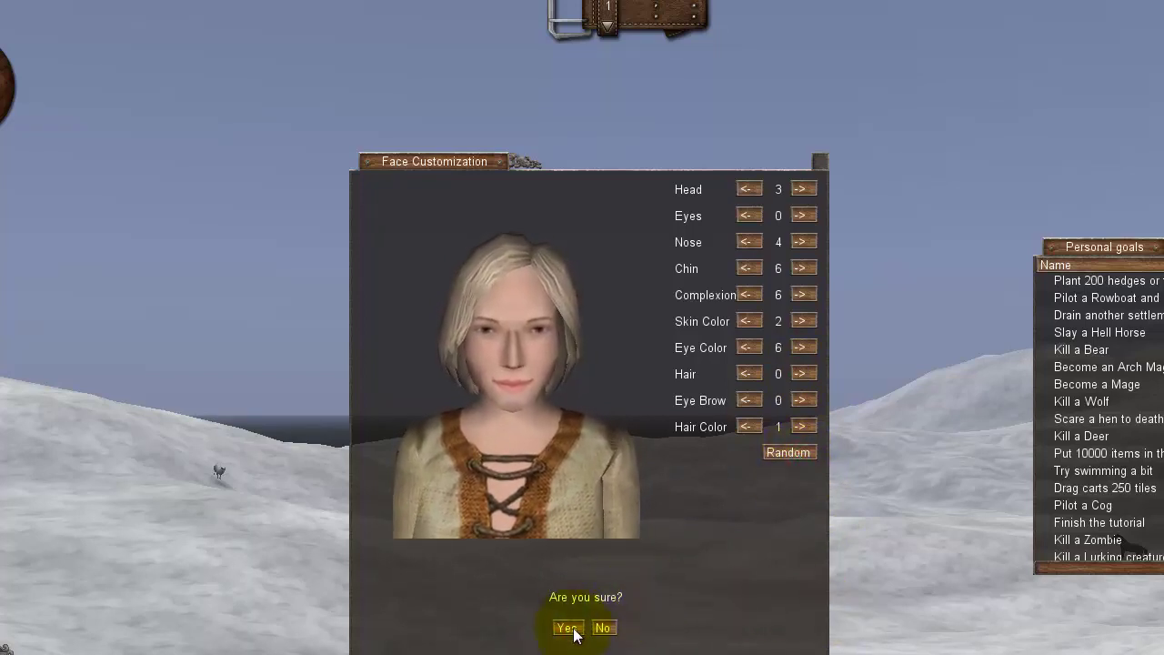
pyautogui.click(567, 627)
# Step: Look around the snowy terrain at the spawn point and dismiss the Interact! tip
pyautogui.moveTo(545, 530); pyautogui.dragTo(589, 406)
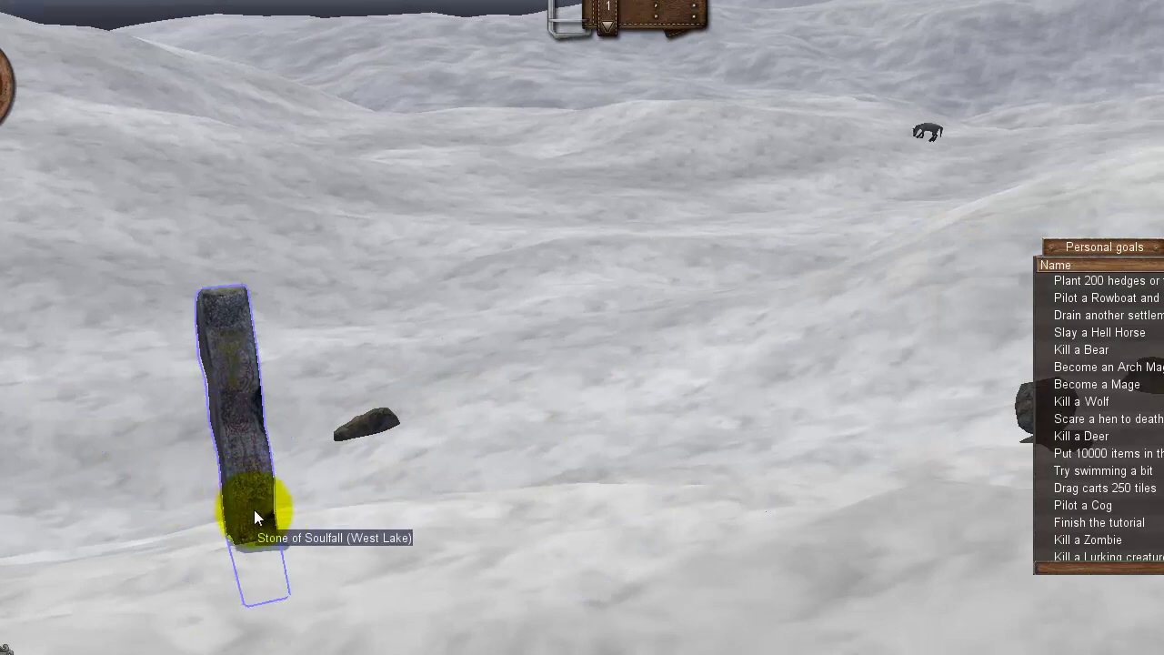
pyautogui.moveTo(409, 576)
pyautogui.mouseDown()
pyautogui.moveTo(585, 402)
pyautogui.moveTo(364, 577)
pyautogui.moveTo(405, 564)
pyautogui.mouseUp()
pyautogui.press('w')
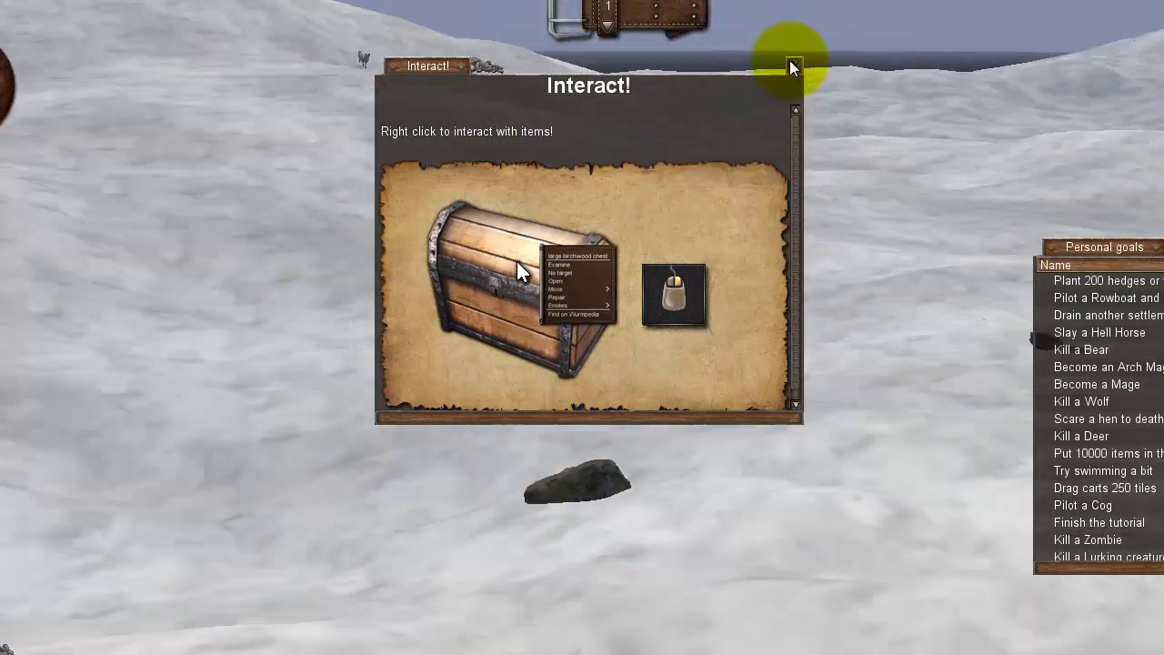
pyautogui.click(792, 66)
pyautogui.press('d')
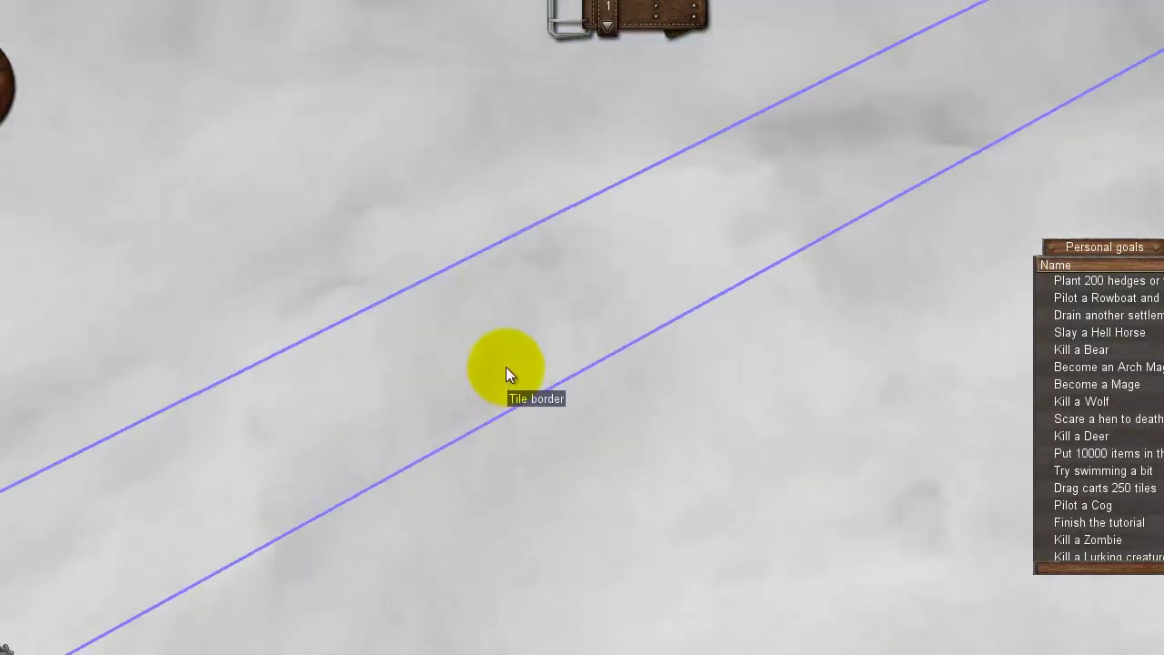
pyautogui.press('w')
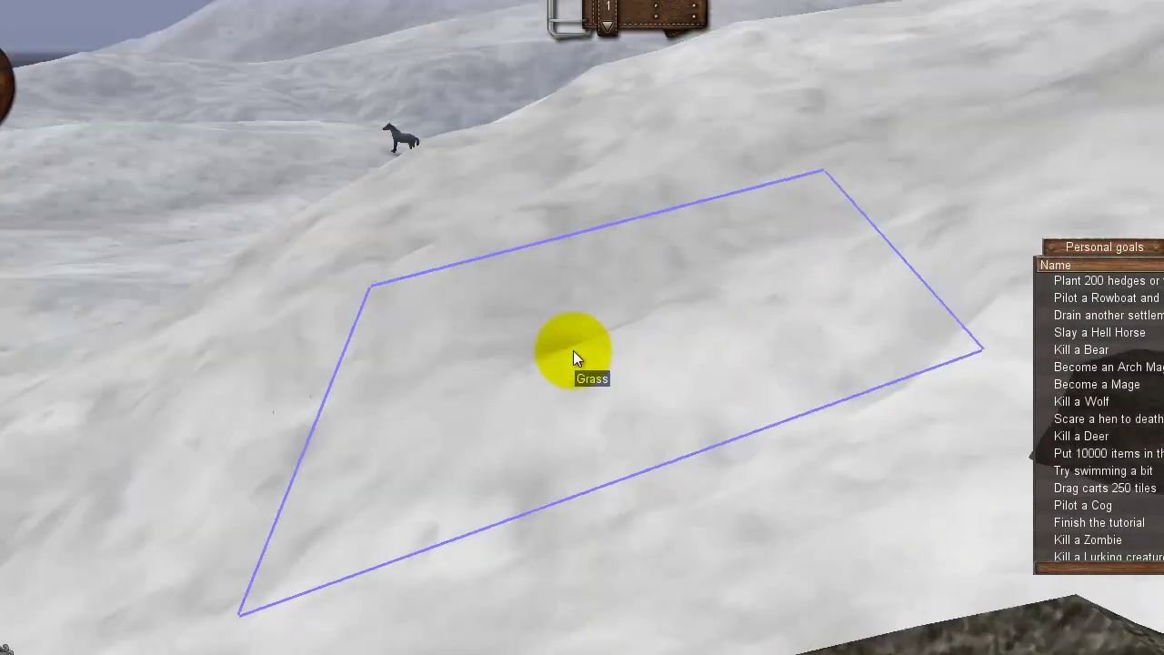
pyautogui.press('a')
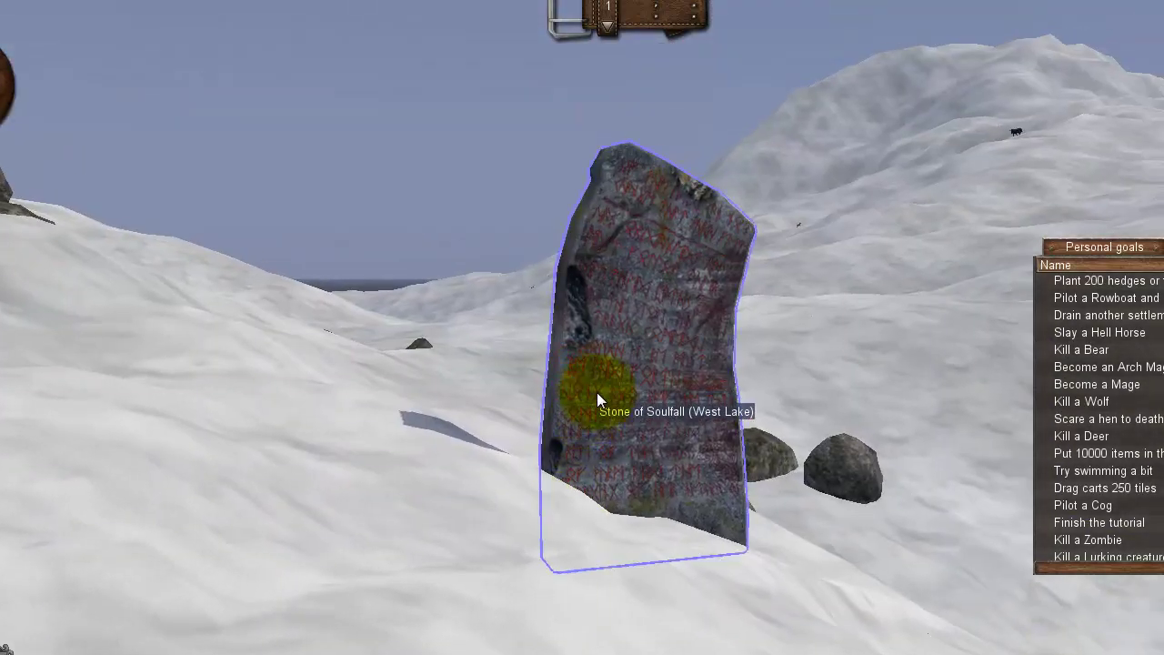
# Step: View the surroundings of the Stone of Soulfall (West Lake), dismissing the tutorial tip that covers the view
pyautogui.moveTo(556, 524); pyautogui.dragTo(573, 296)
pyautogui.moveTo(563, 439); pyautogui.dragTo(587, 405)
pyautogui.moveTo(555, 498); pyautogui.dragTo(794, 53)
pyautogui.click(793, 65)
pyautogui.moveTo(842, 194); pyautogui.dragTo(327, 571)
pyautogui.rightClick(439, 553)
pyautogui.click(441, 564)
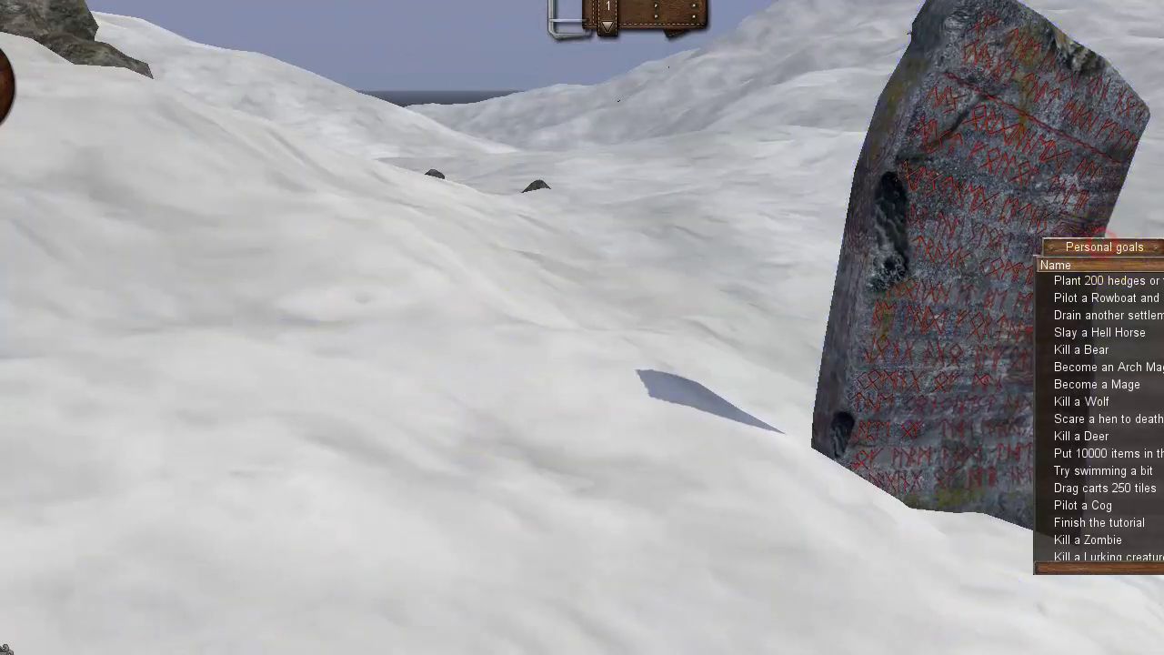
# Step: Examine the Stone of Soulfall (West Lake) up close and dismiss the Basic Fighting! tip
pyautogui.click(1103, 242)
pyautogui.moveTo(651, 442); pyautogui.dragTo(470, 434)
pyautogui.rightClick(470, 433)
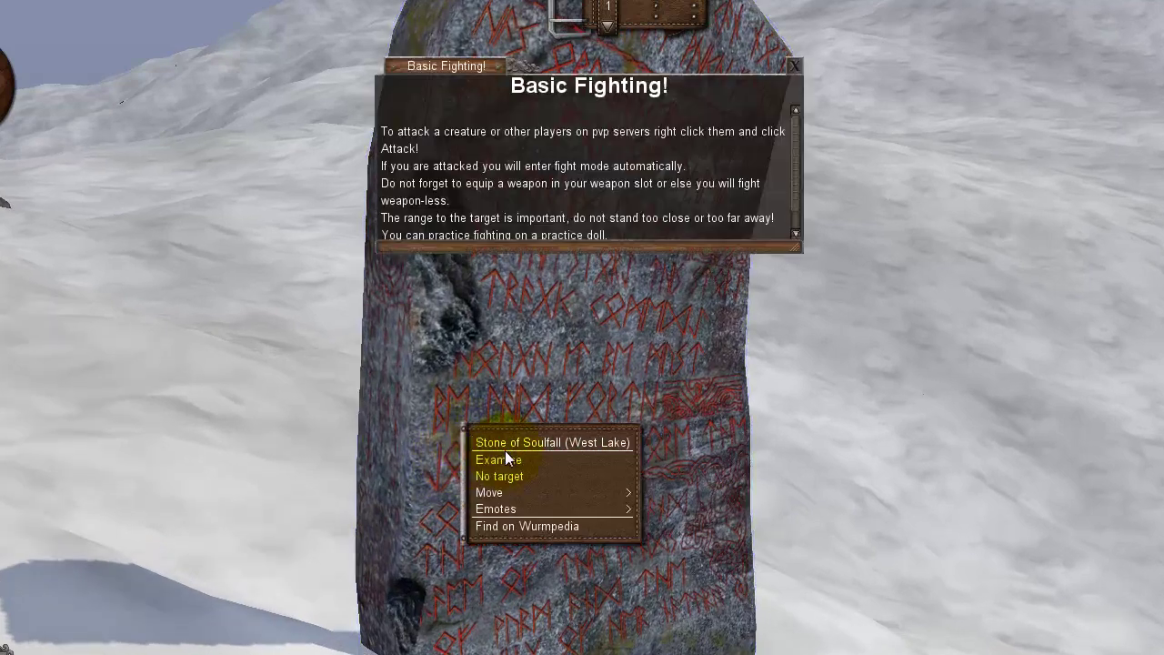
pyautogui.click(793, 63)
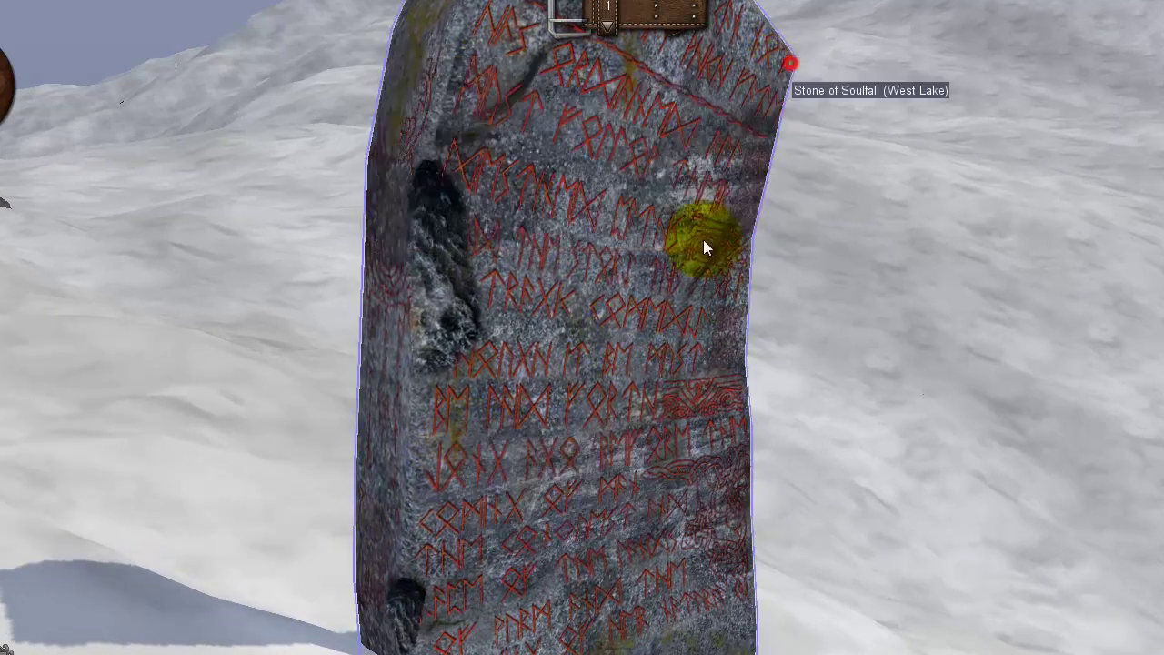
pyautogui.rightClick(520, 413)
pyautogui.click(533, 442)
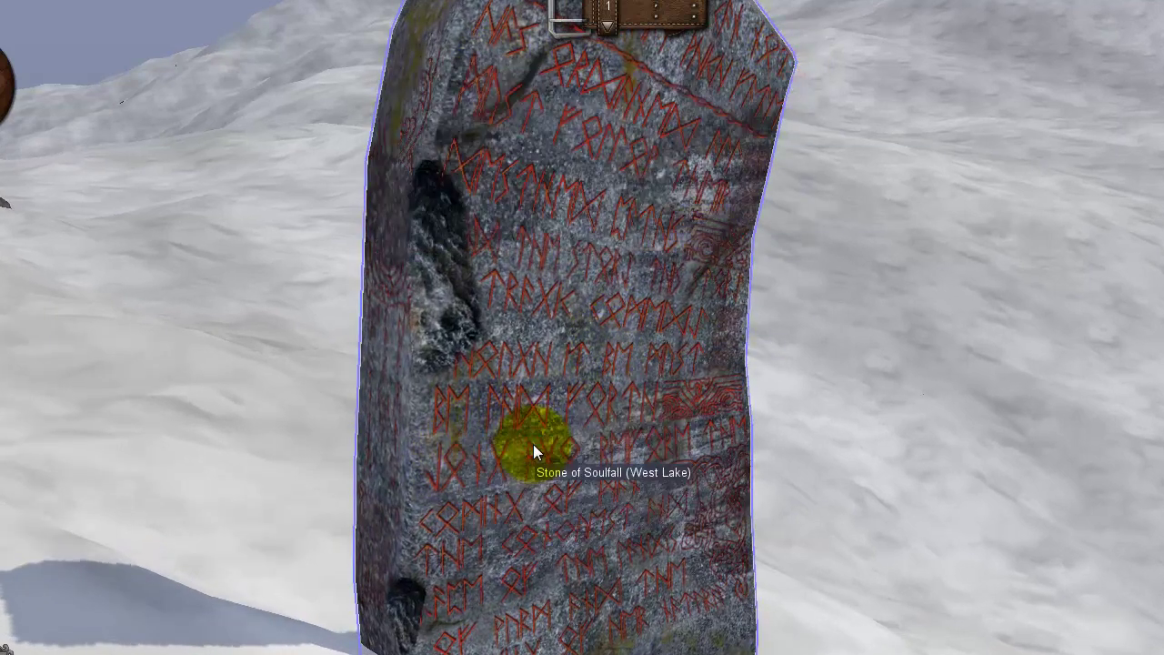
# Step: Inspect the stone from its other sides and dismiss the Healing and Wounds! tip
pyautogui.scroll(-3, 624, 554)
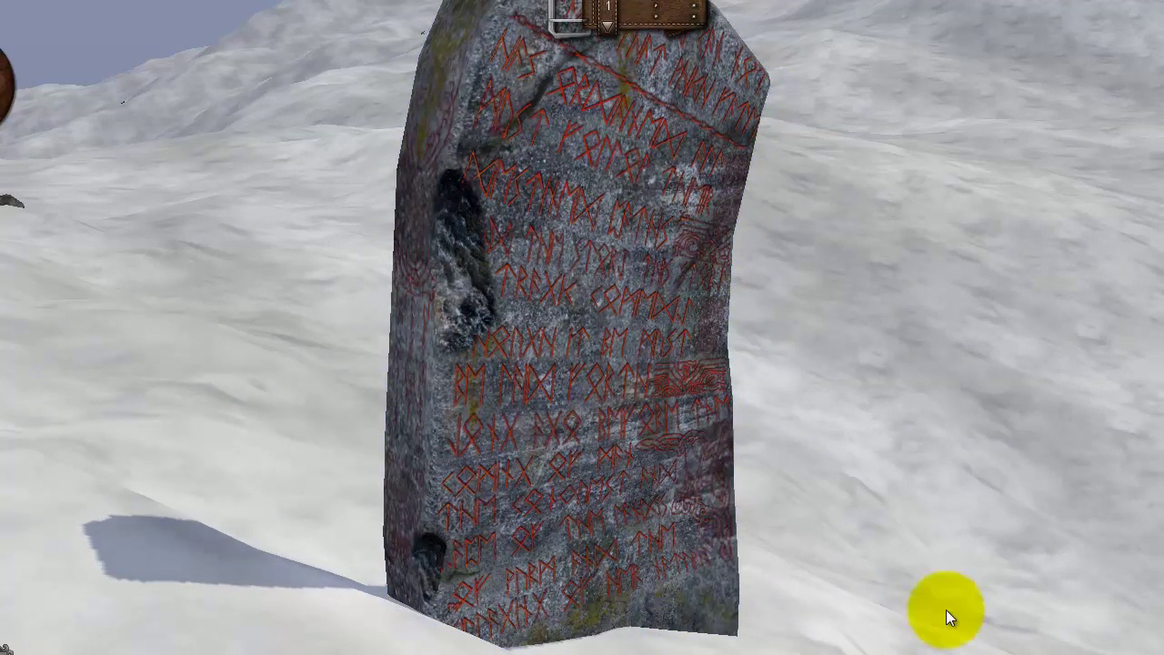
pyautogui.click(313, 484)
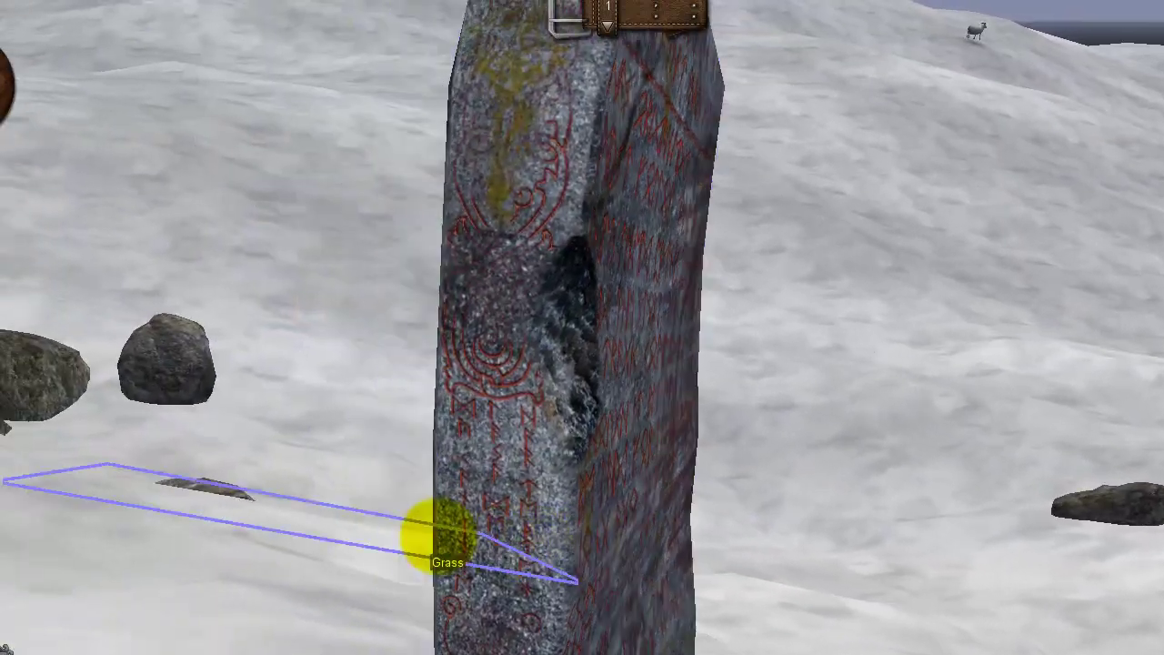
pyautogui.click(437, 536)
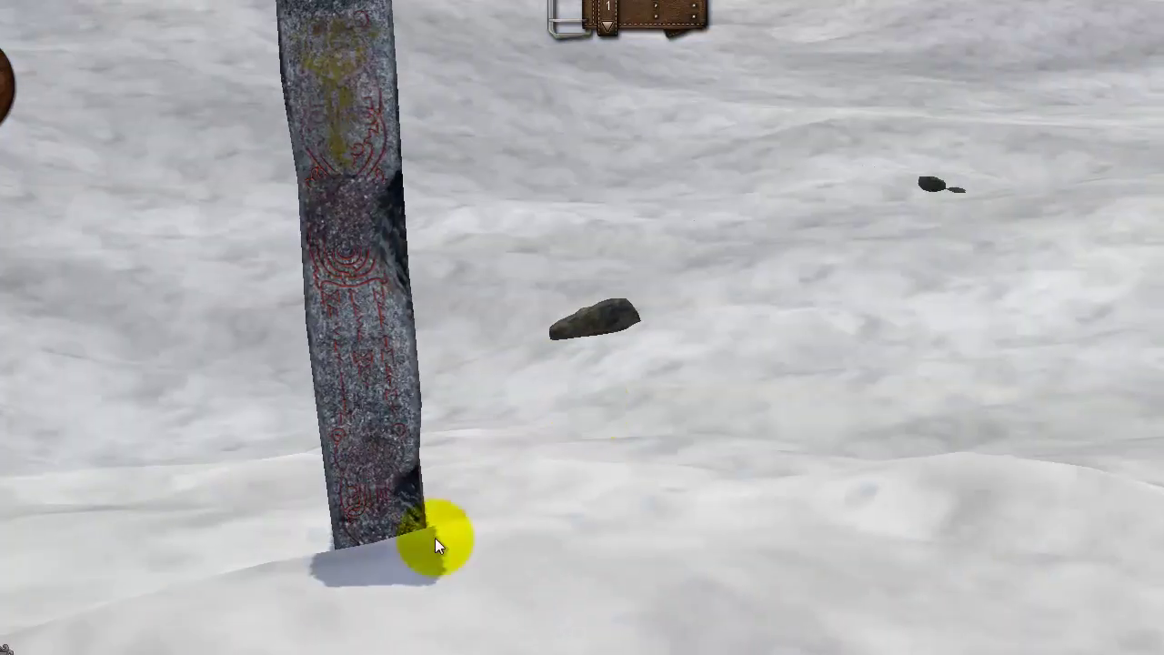
pyautogui.click(354, 488)
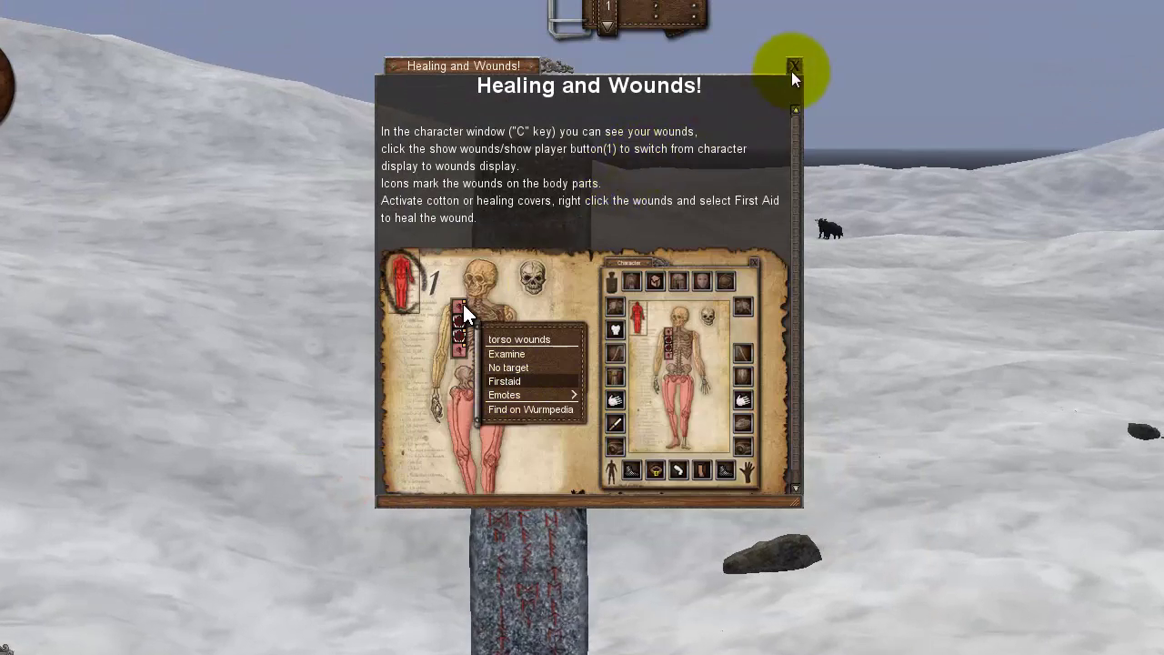
pyautogui.click(793, 68)
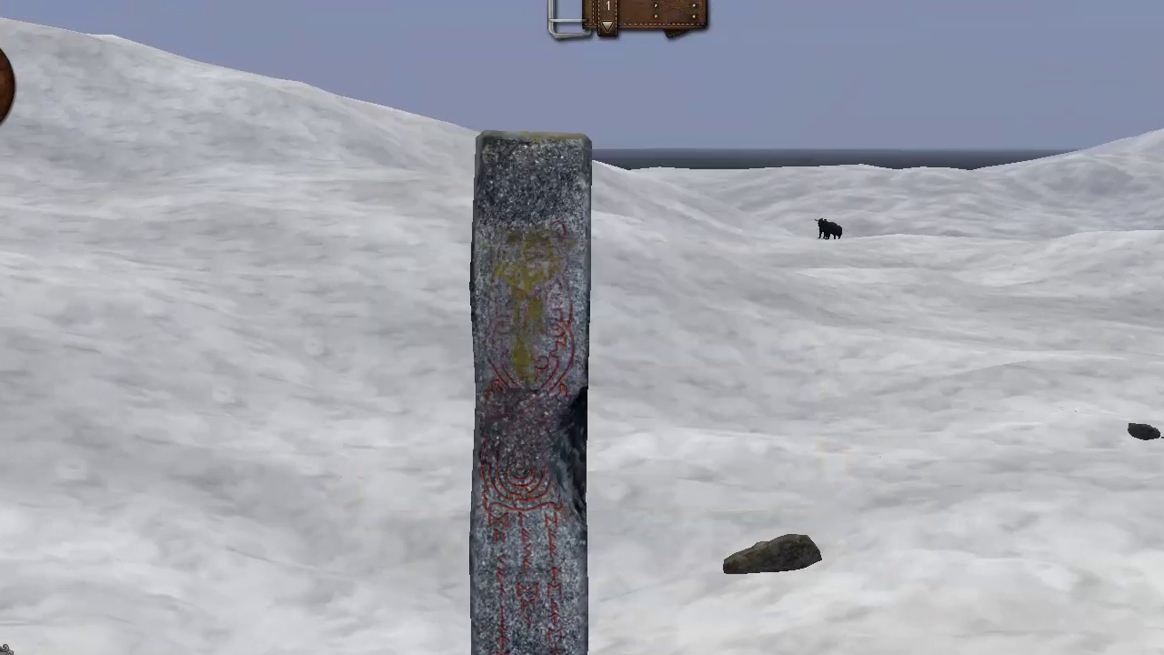
# Step: Quit the Wurm Unlimited game client and confirm leaving
pyautogui.press('Escape')
pyautogui.click(561, 339)
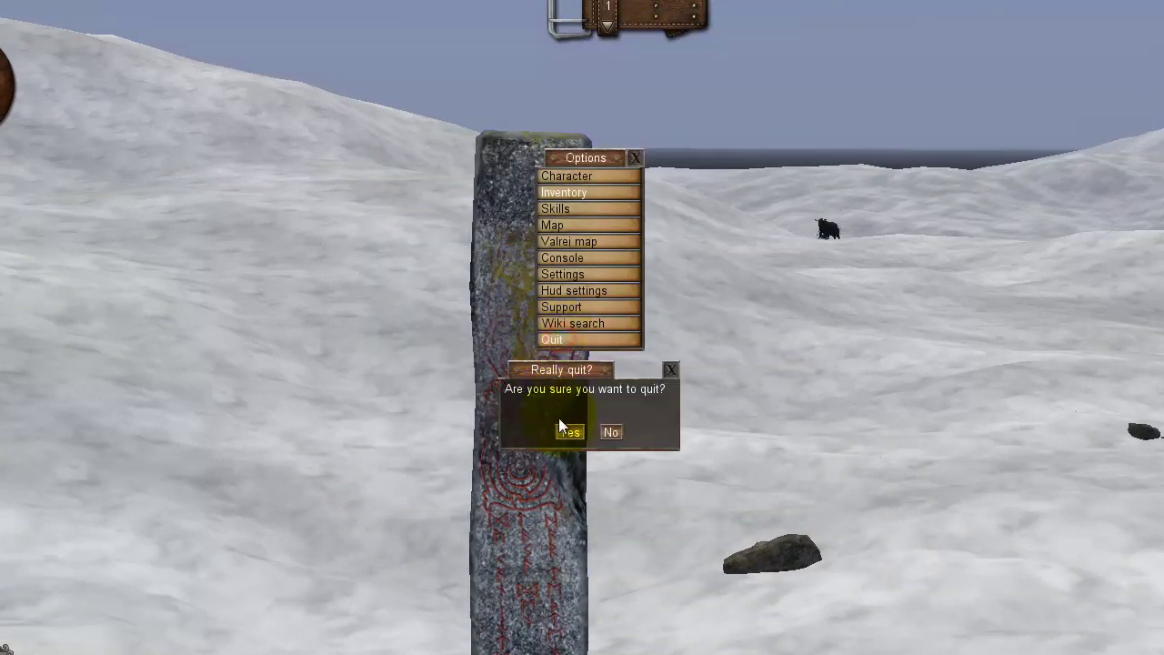
pyautogui.click(568, 433)
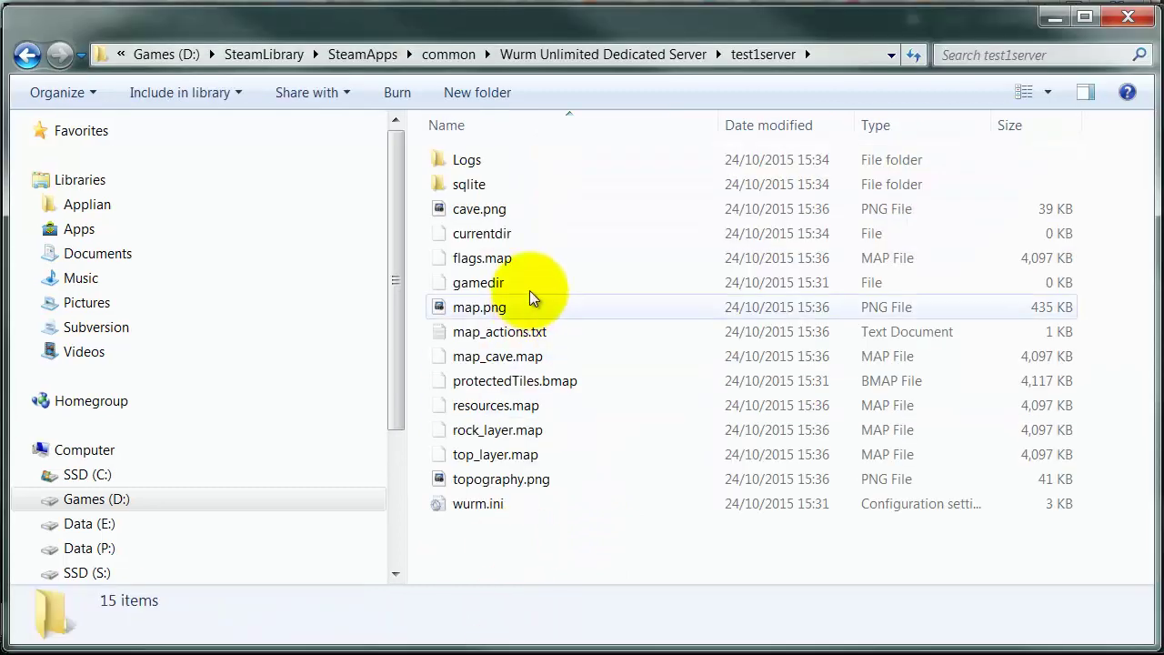
# Step: Open the sqlite folder inside test1server in the file explorer and look through its database files
pyautogui.click(526, 273)
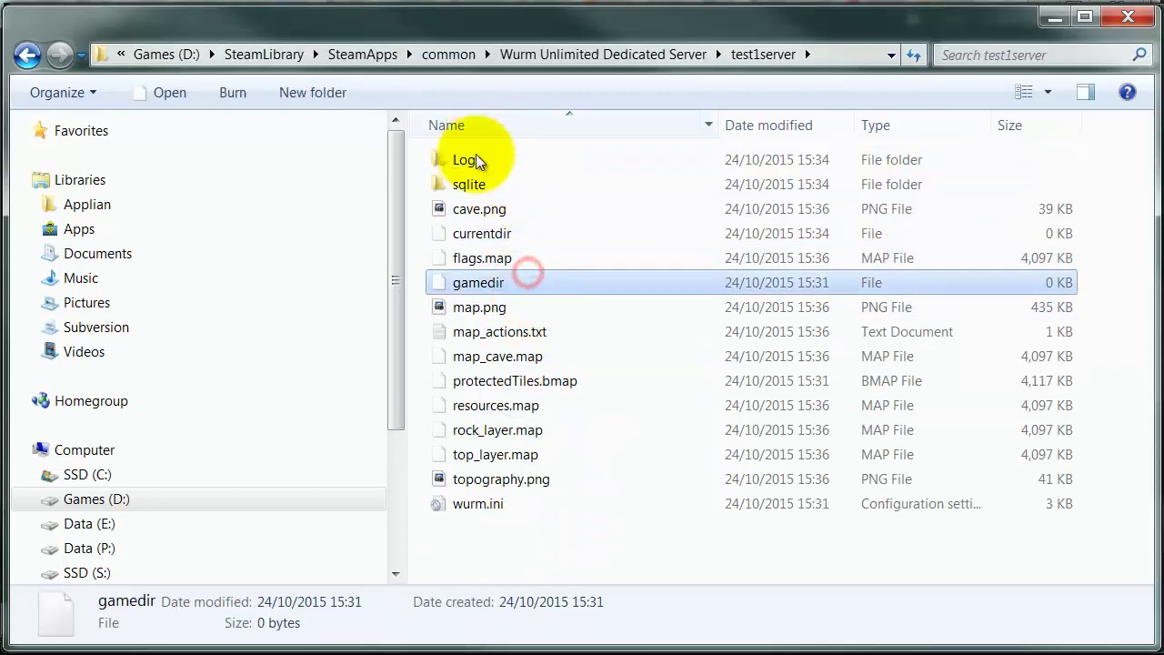
pyautogui.click(458, 184)
pyautogui.doubleClick(459, 185)
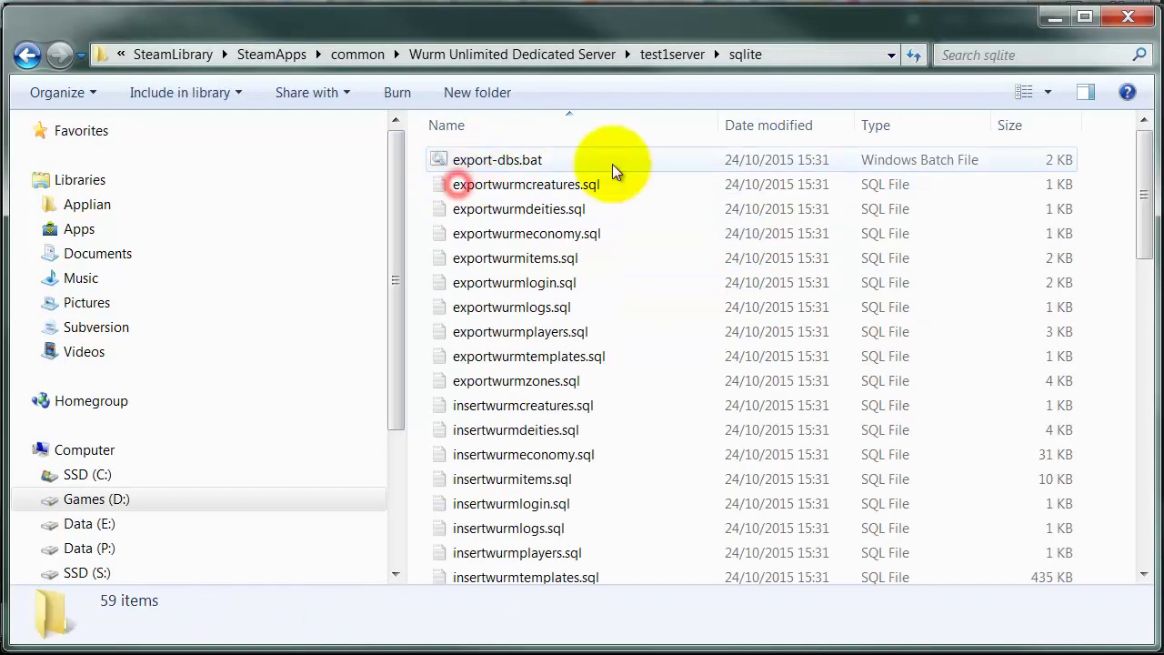
pyautogui.moveTo(1145, 238)
pyautogui.mouseDown()
pyautogui.moveTo(1143, 481)
pyautogui.moveTo(1143, 225)
pyautogui.mouseUp()
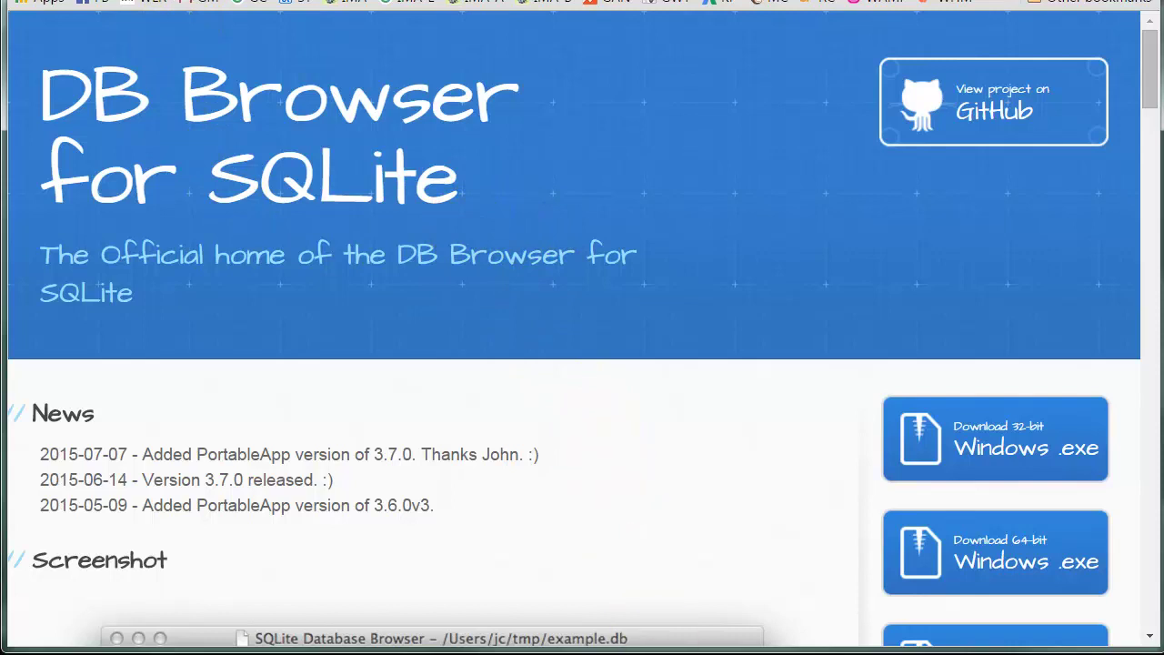
# Step: Switch to DB Browser for SQLite and, for opening a database, browse to D:\SteamLibrary\SteamApps\common\Wurm Unlimited Dedicated Server\test1server\sqlite
pyautogui.hotkey('alt', 'Tab')
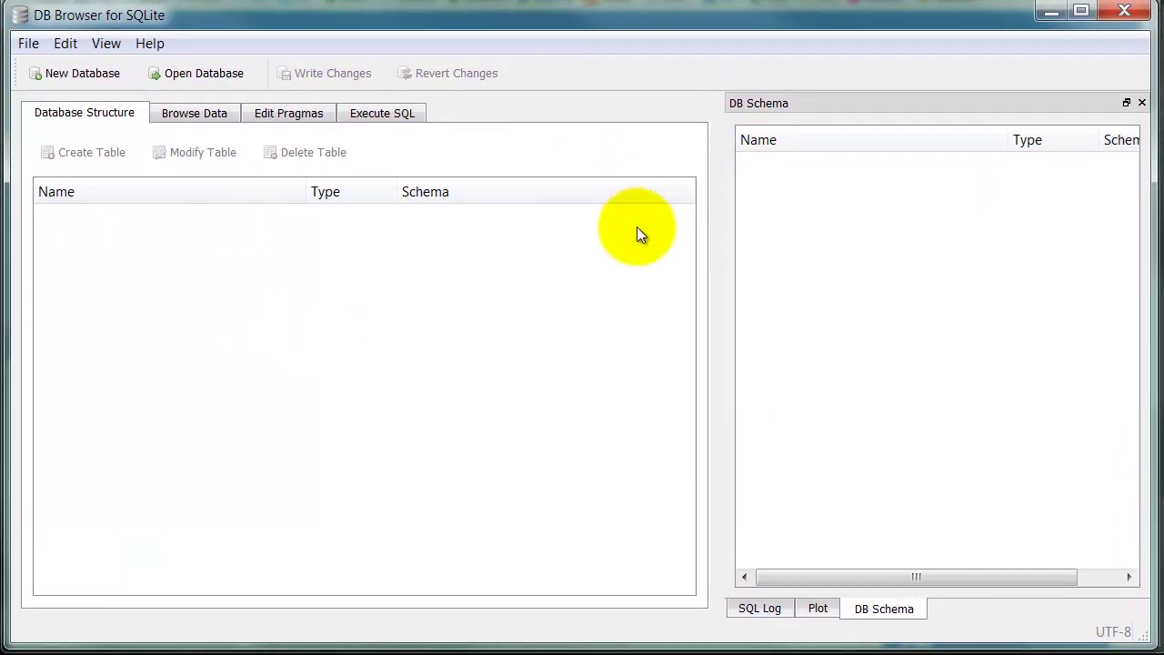
pyautogui.click(200, 74)
pyautogui.click(346, 336)
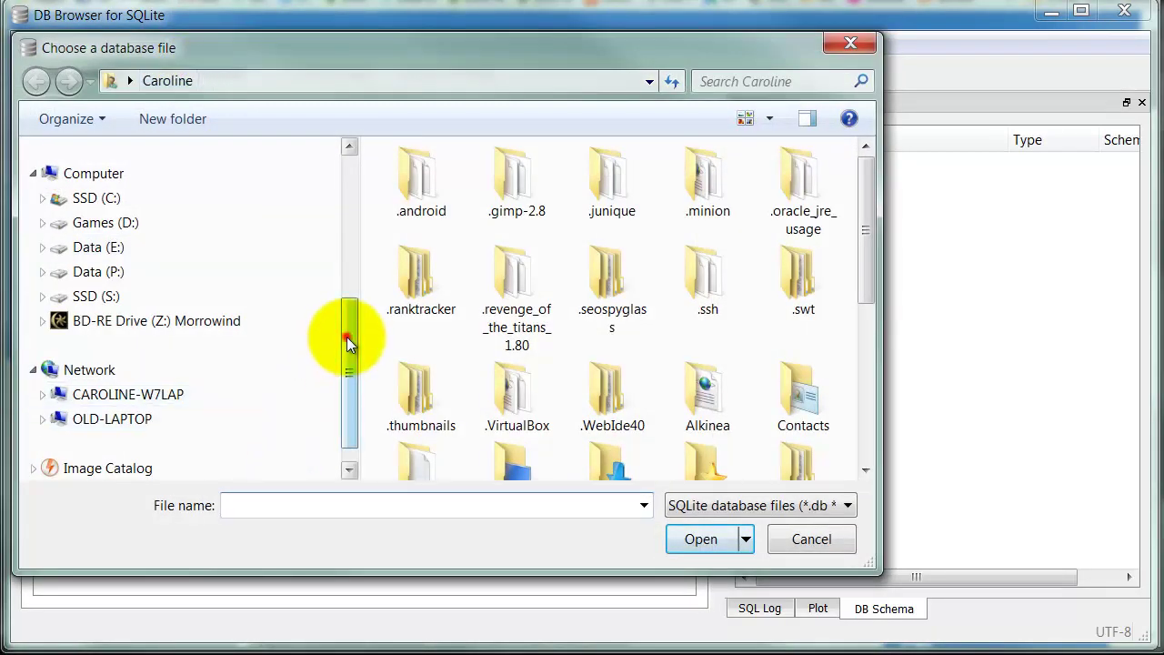
pyautogui.click(102, 224)
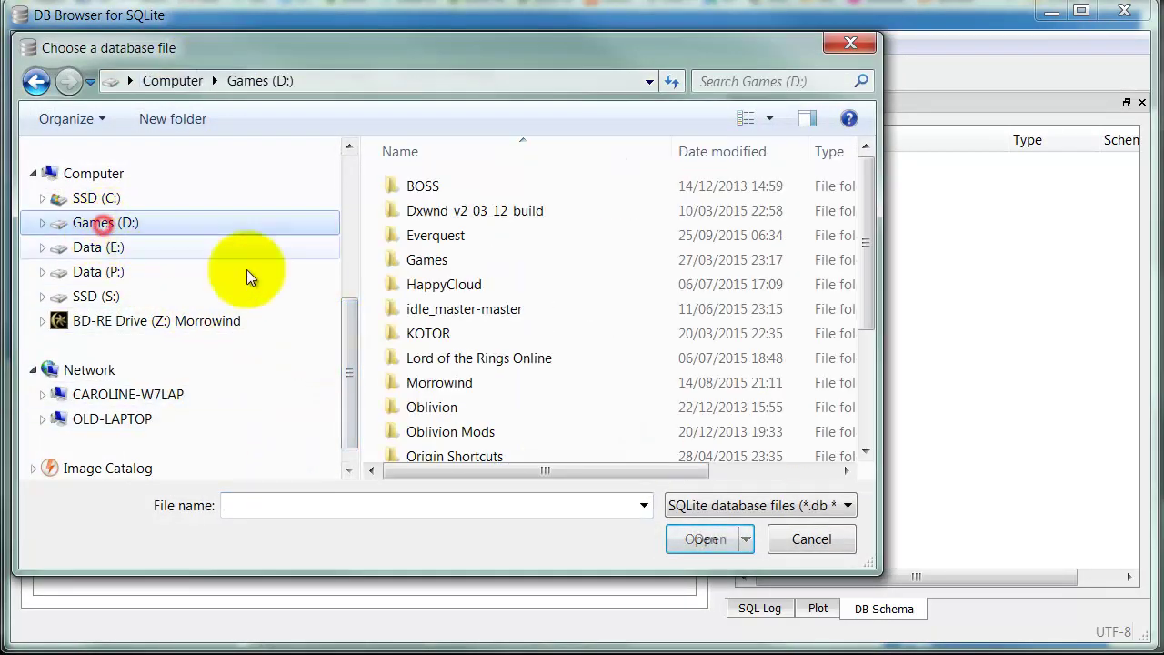
pyautogui.moveTo(865, 273); pyautogui.dragTo(871, 390)
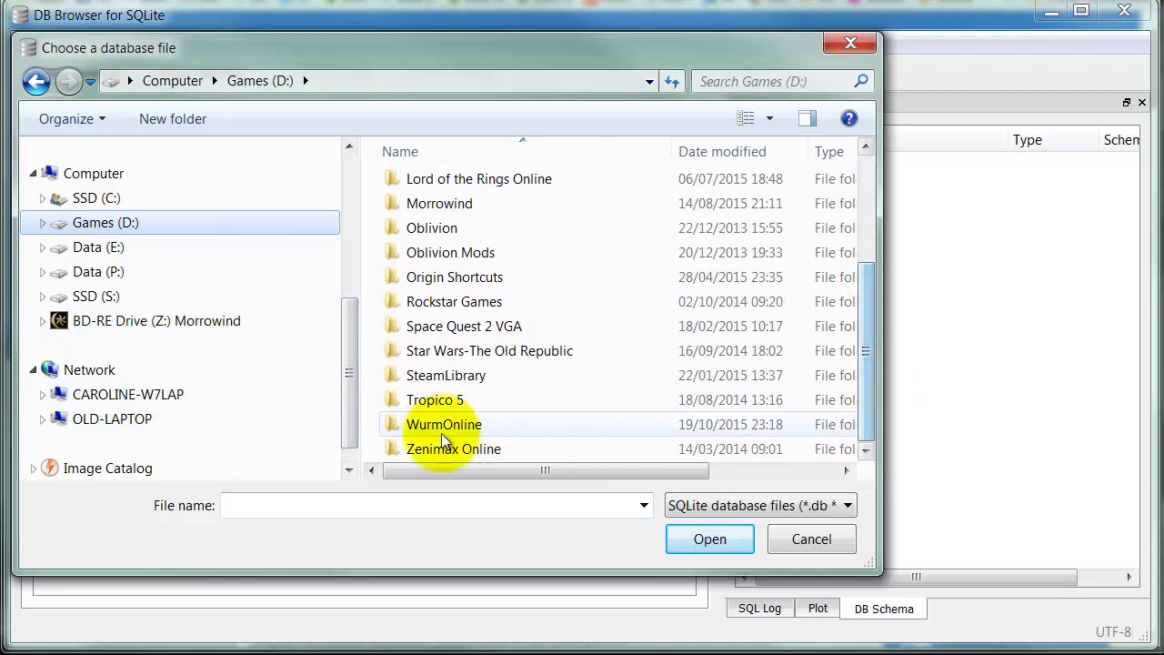
pyautogui.doubleClick(450, 376)
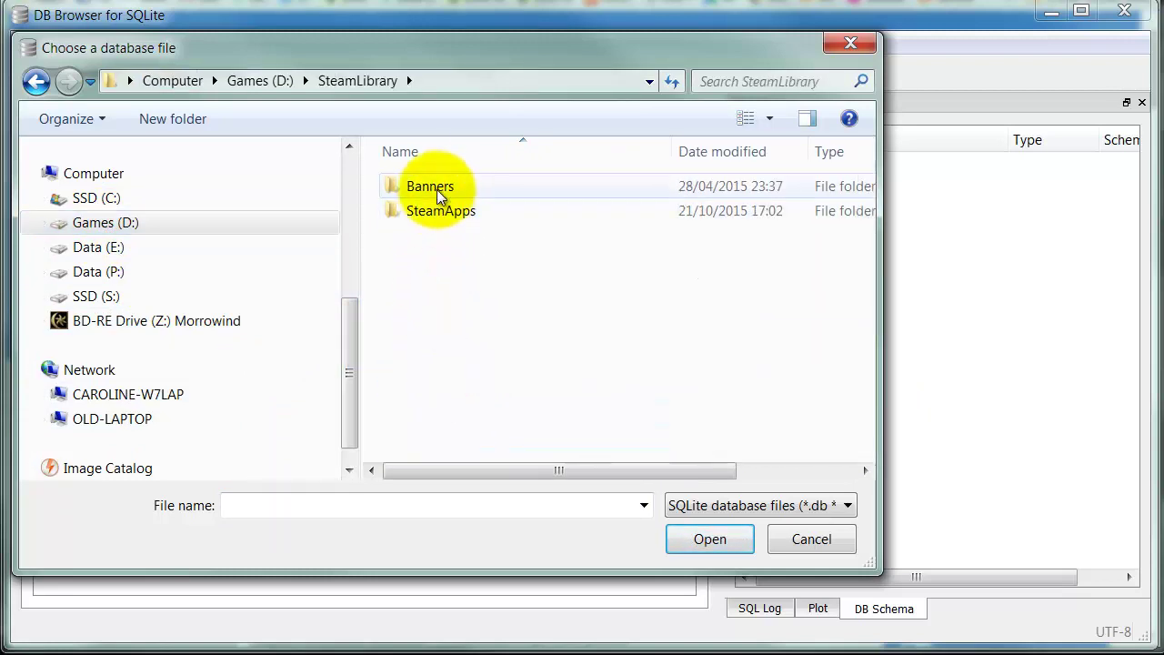
pyautogui.doubleClick(442, 210)
pyautogui.doubleClick(441, 187)
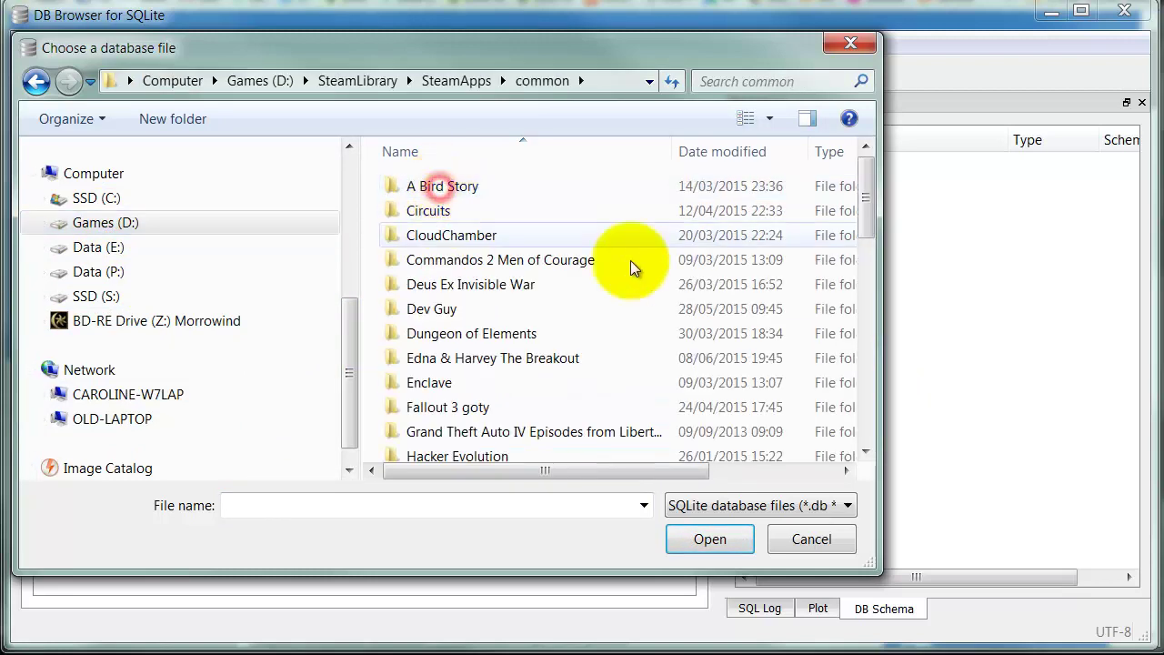
pyautogui.moveTo(866, 188); pyautogui.dragTo(870, 413)
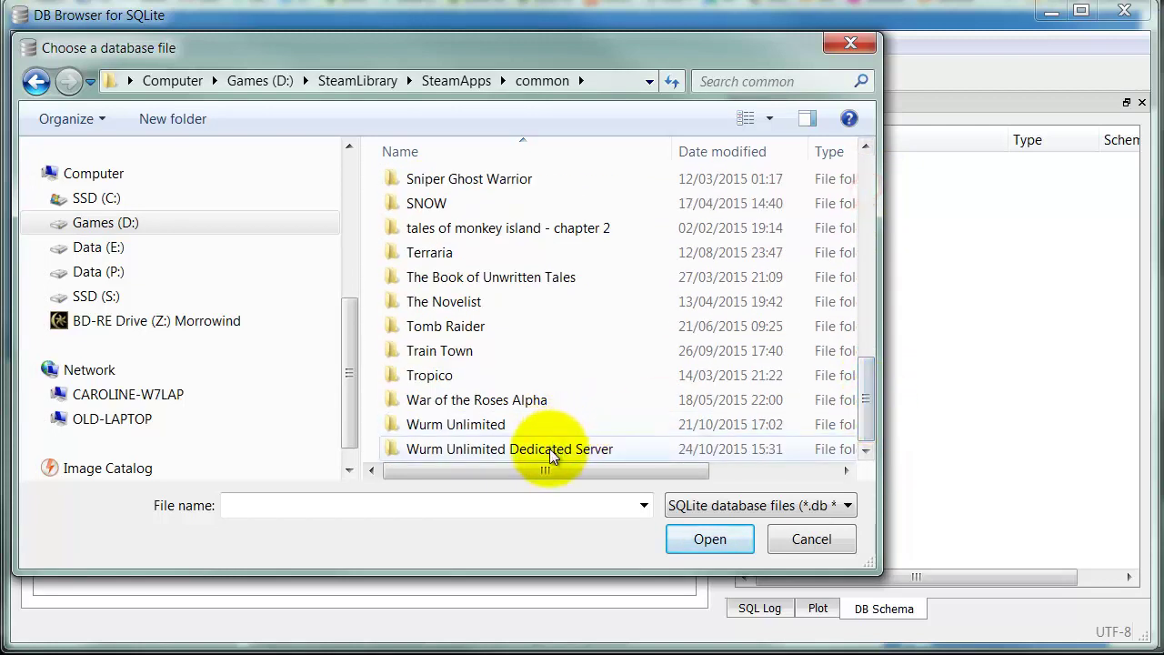
pyautogui.doubleClick(549, 449)
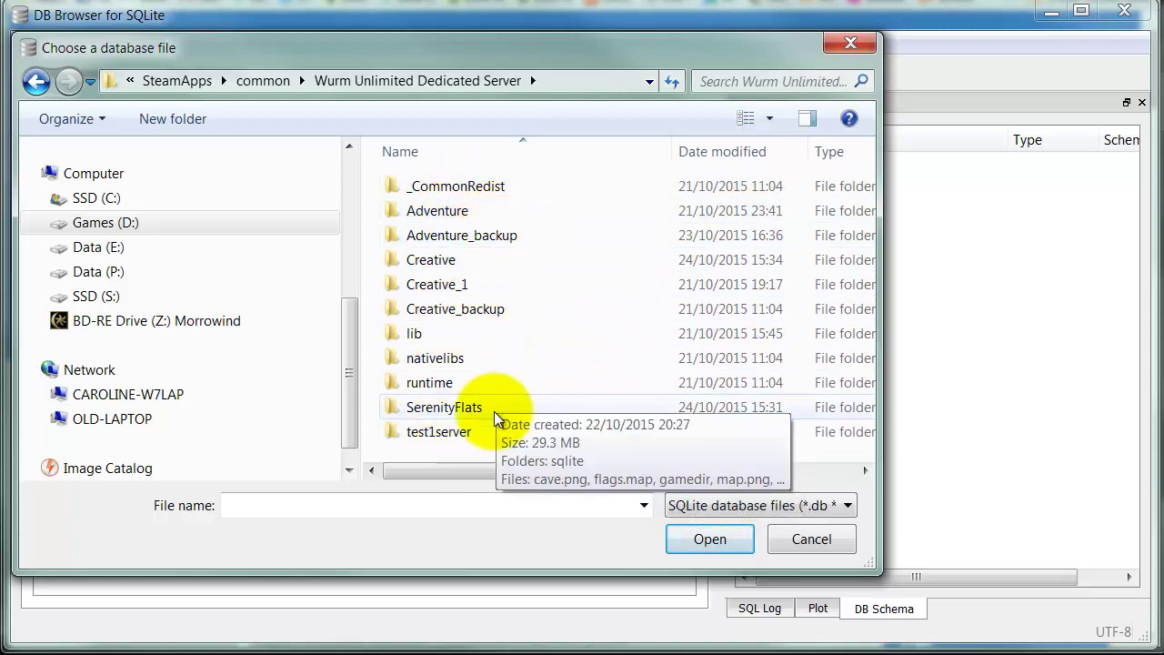
pyautogui.doubleClick(445, 431)
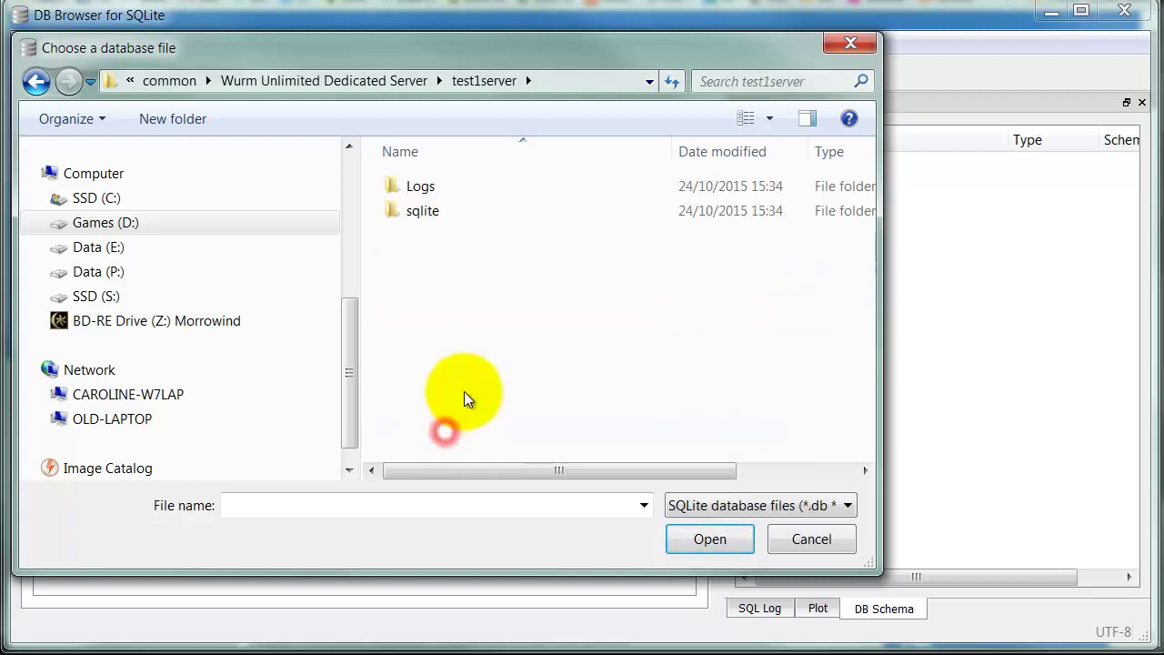
pyautogui.doubleClick(425, 210)
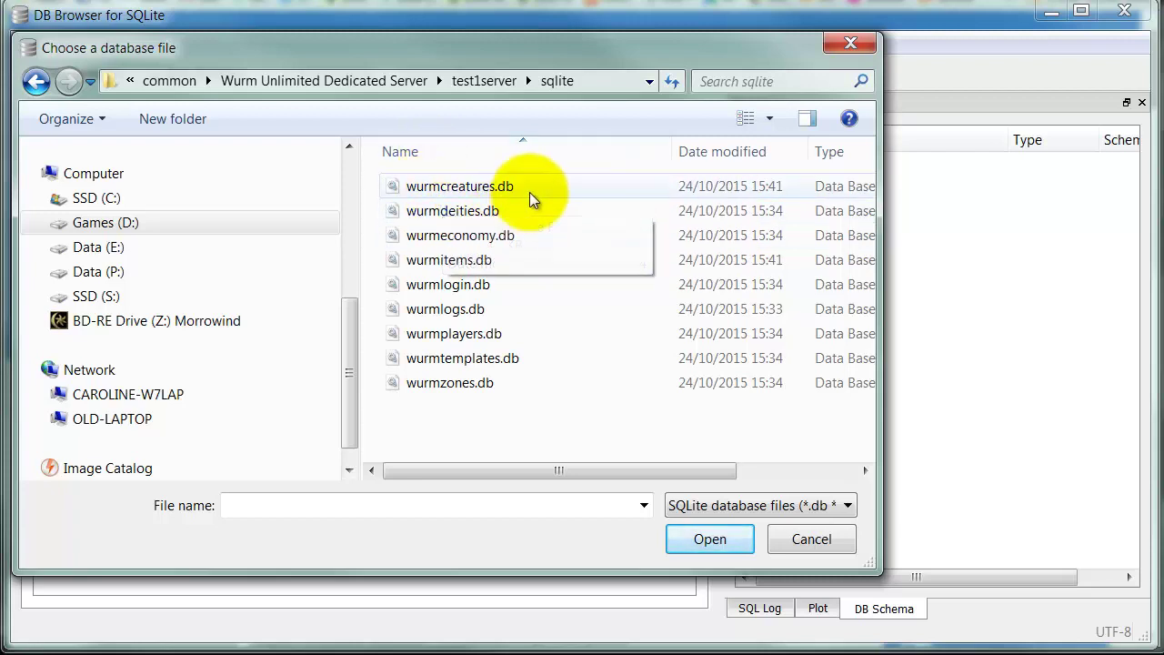
# Step: Open the wurmzones.db database from the test1server sqlite folder
pyautogui.click(469, 235)
pyautogui.click(457, 260)
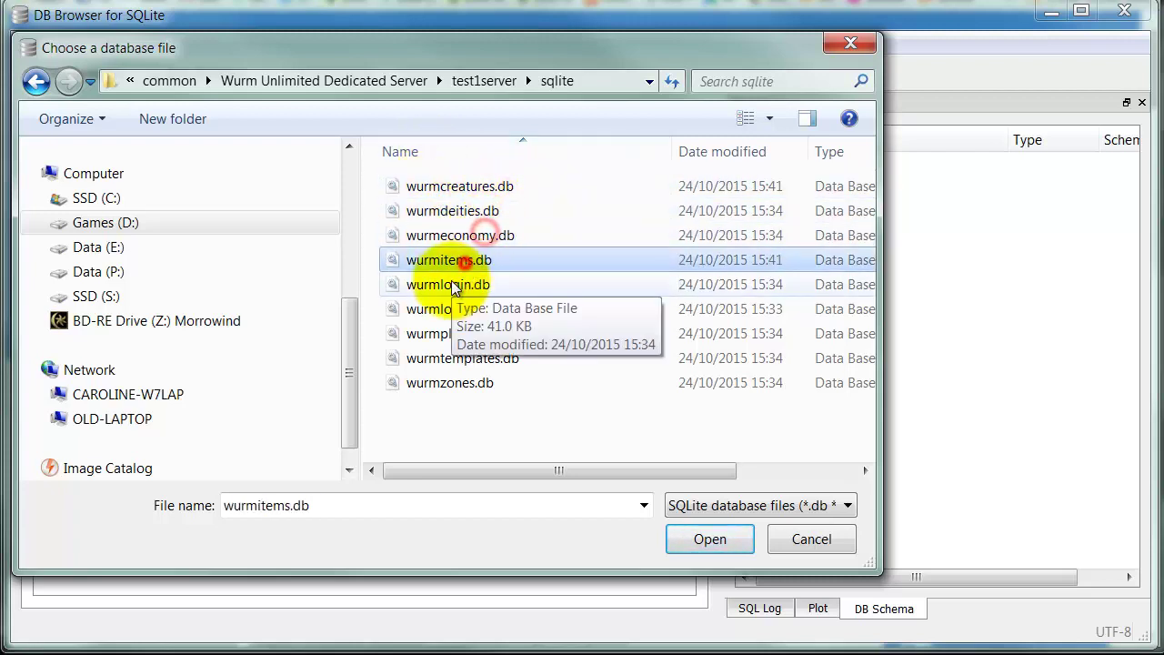
pyautogui.click(452, 282)
pyautogui.click(459, 332)
pyautogui.click(464, 357)
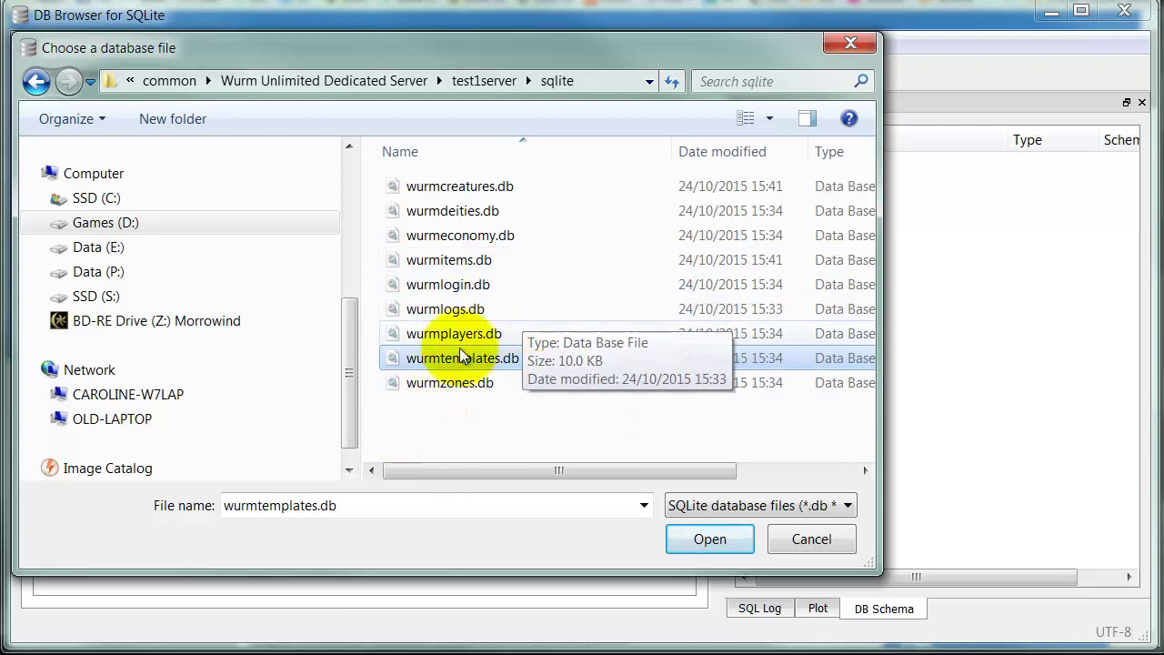
pyautogui.click(416, 385)
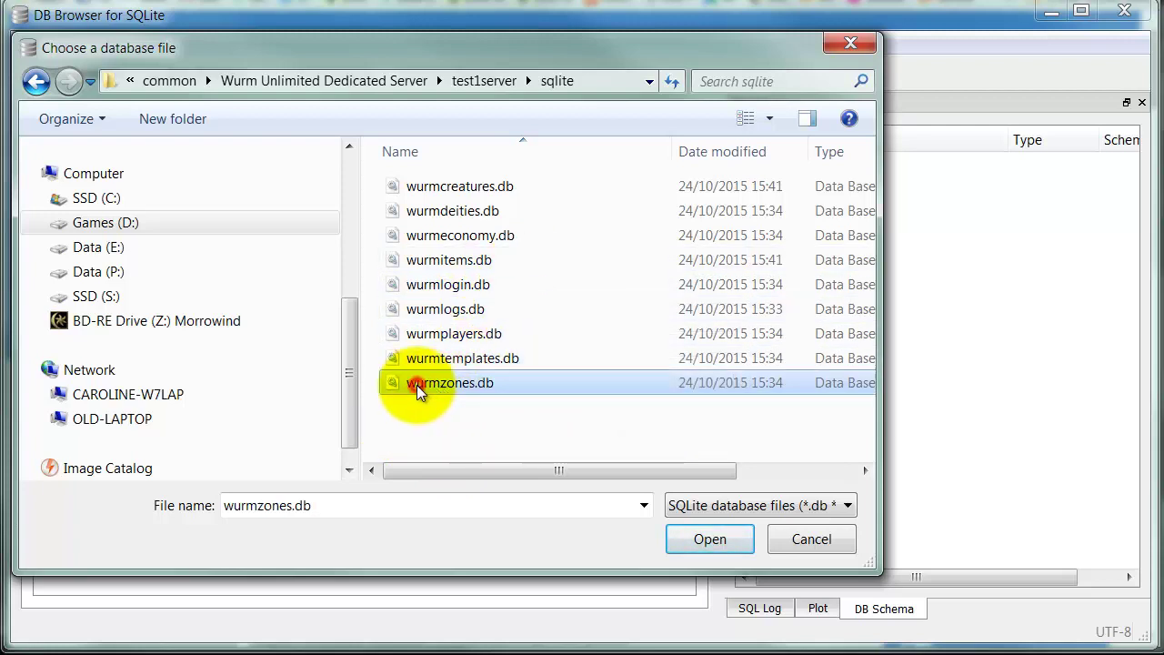
pyautogui.click(716, 544)
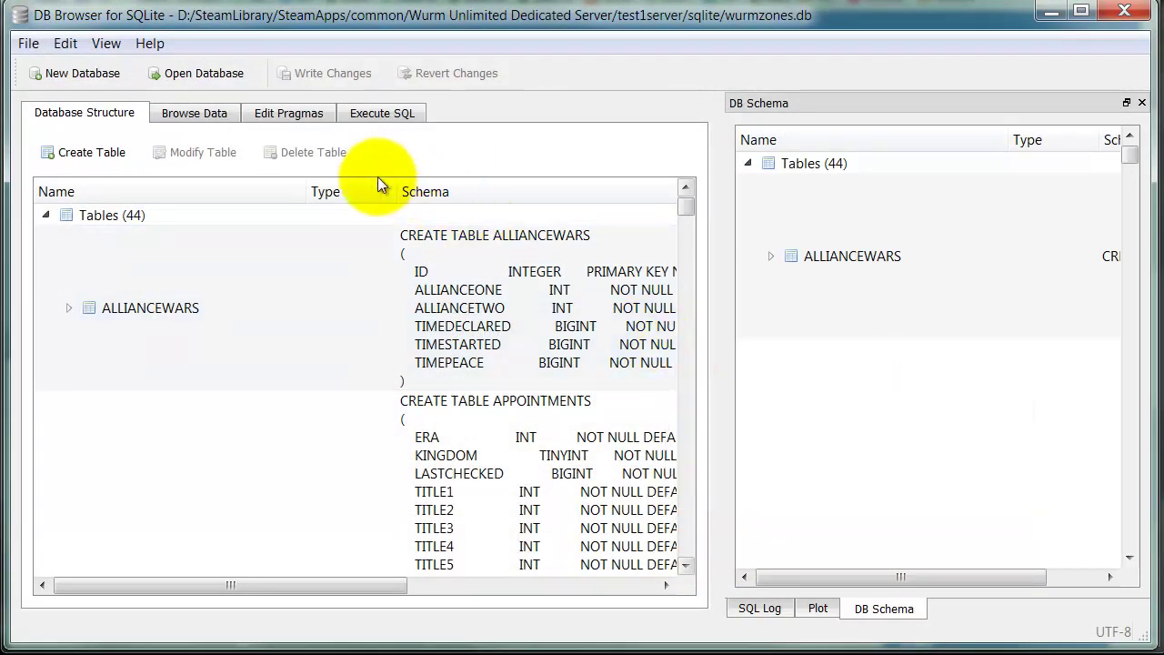
# Step: Browse the data of the FOCUSZONES table in wurmzones.db
pyautogui.click(205, 113)
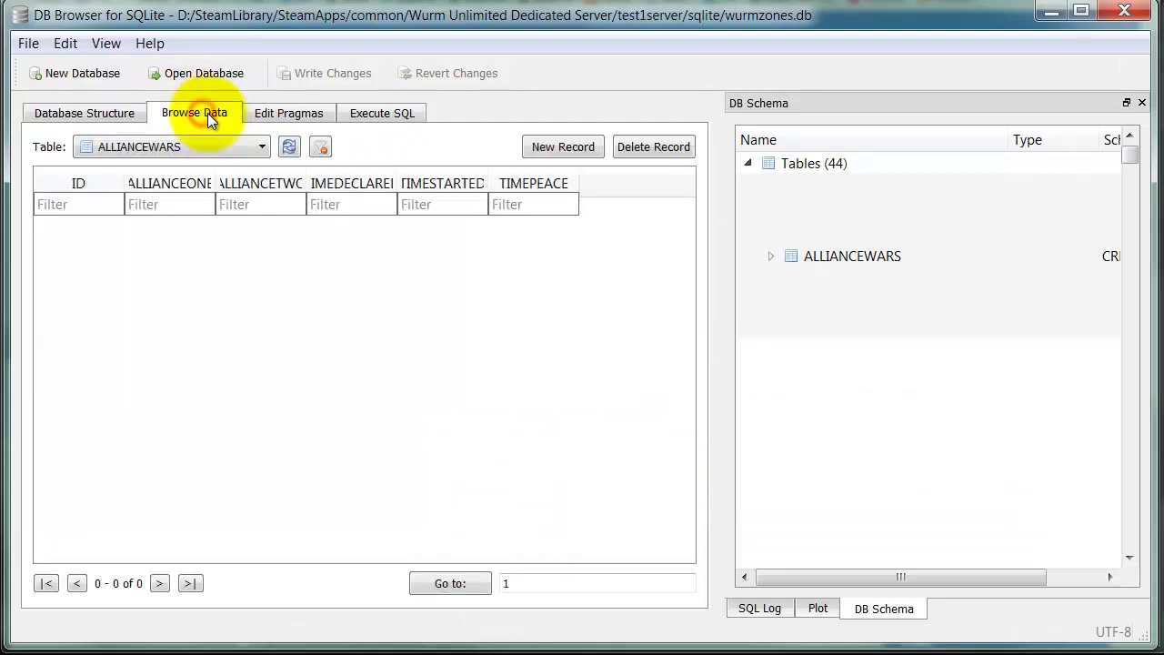
pyautogui.click(261, 147)
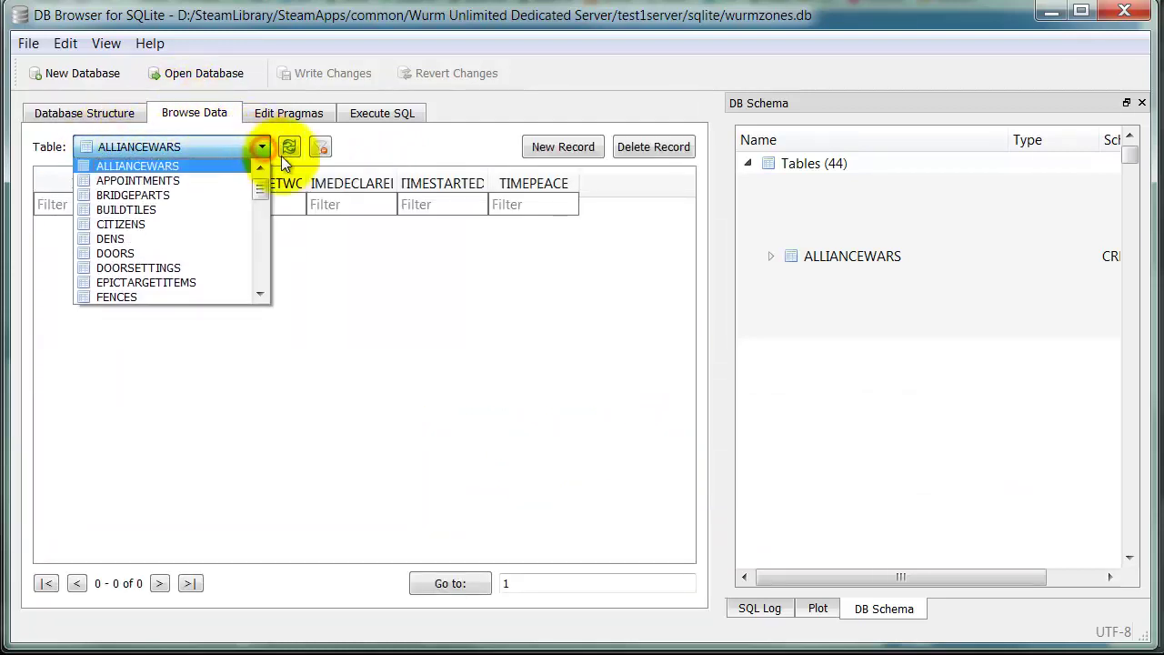
pyautogui.moveTo(260, 187); pyautogui.dragTo(270, 207)
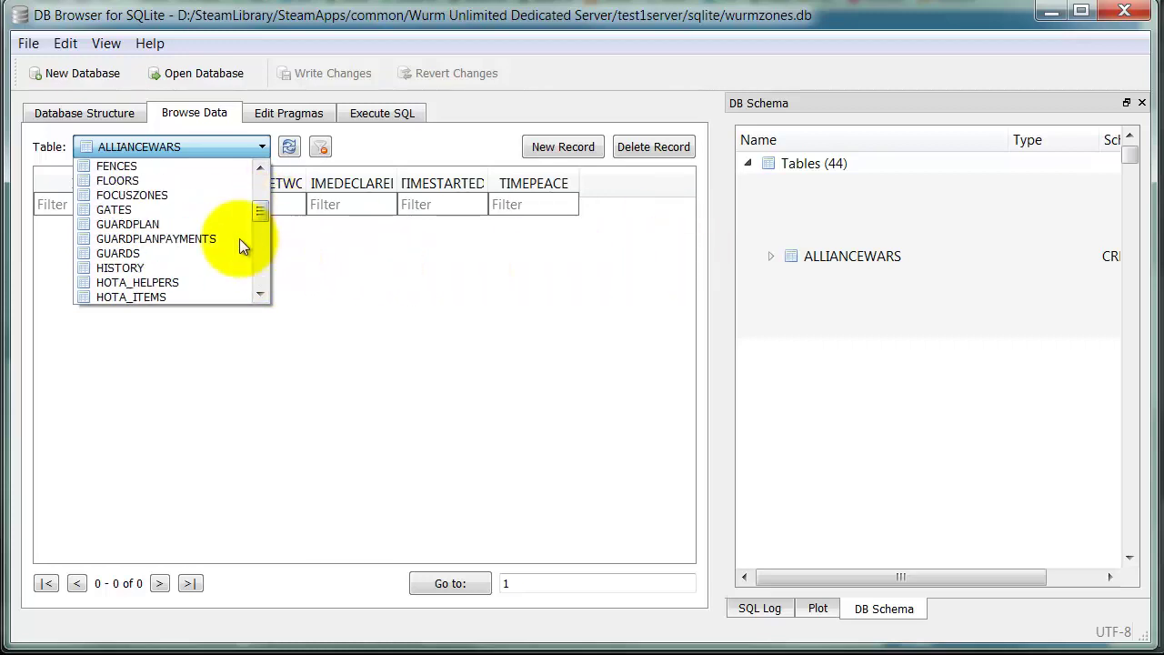
pyautogui.click(128, 197)
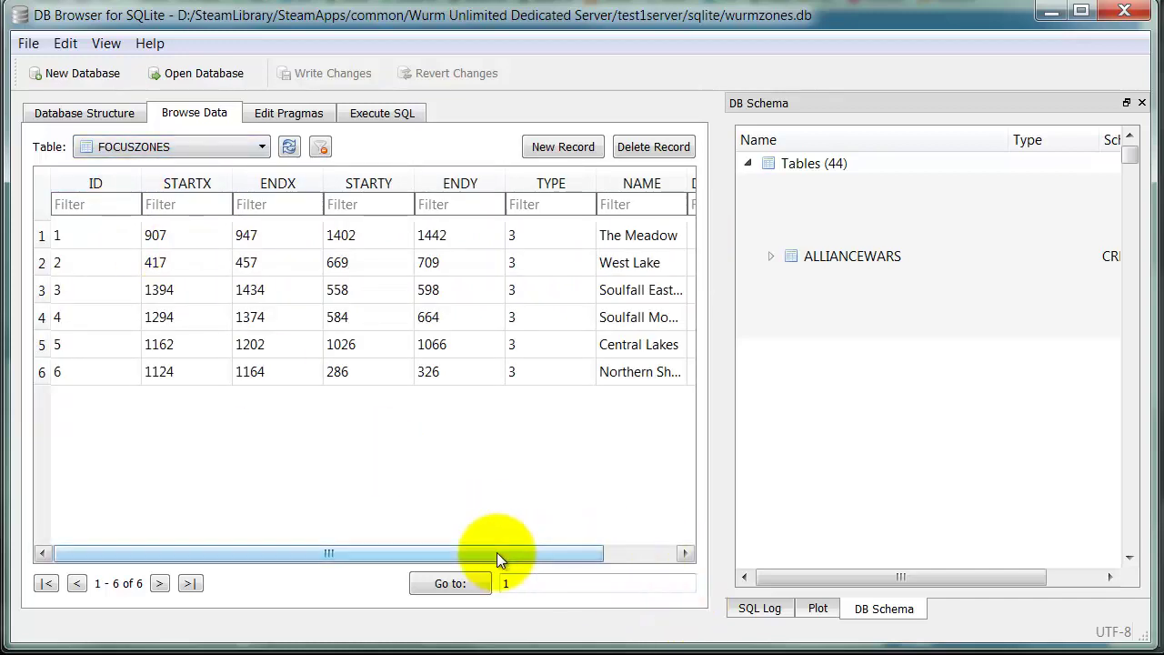
# Step: Widen the NAME column of FOCUSZONES to show the full zone names and look through the table's columns
pyautogui.moveTo(499, 552); pyautogui.dragTo(571, 557)
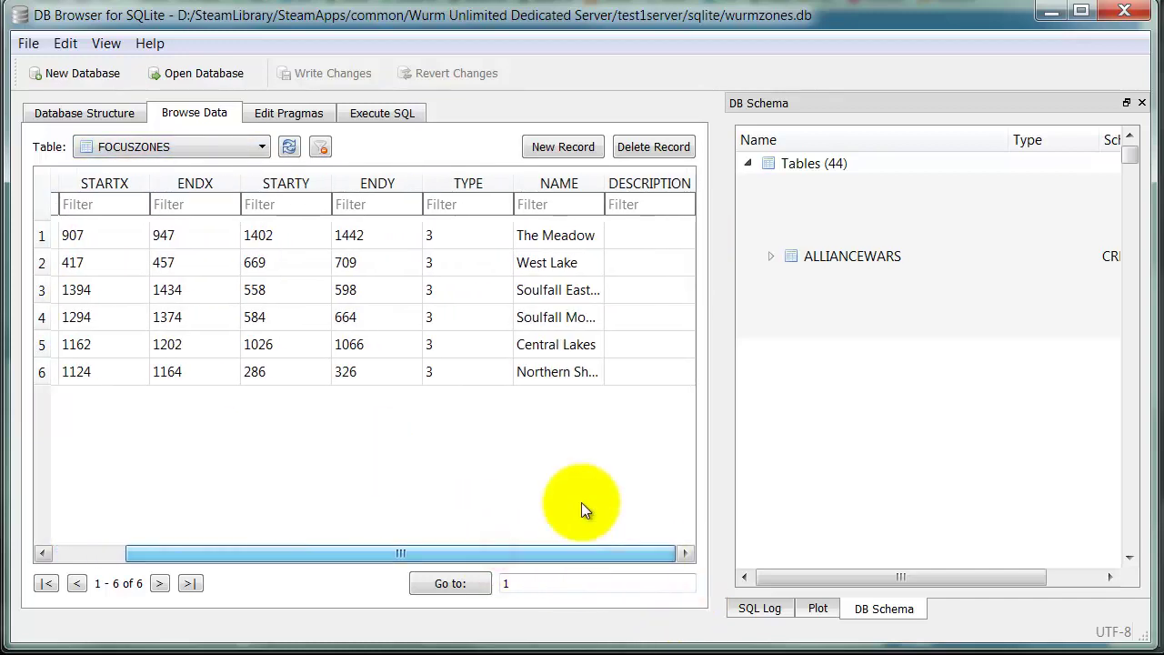
pyautogui.click(562, 291)
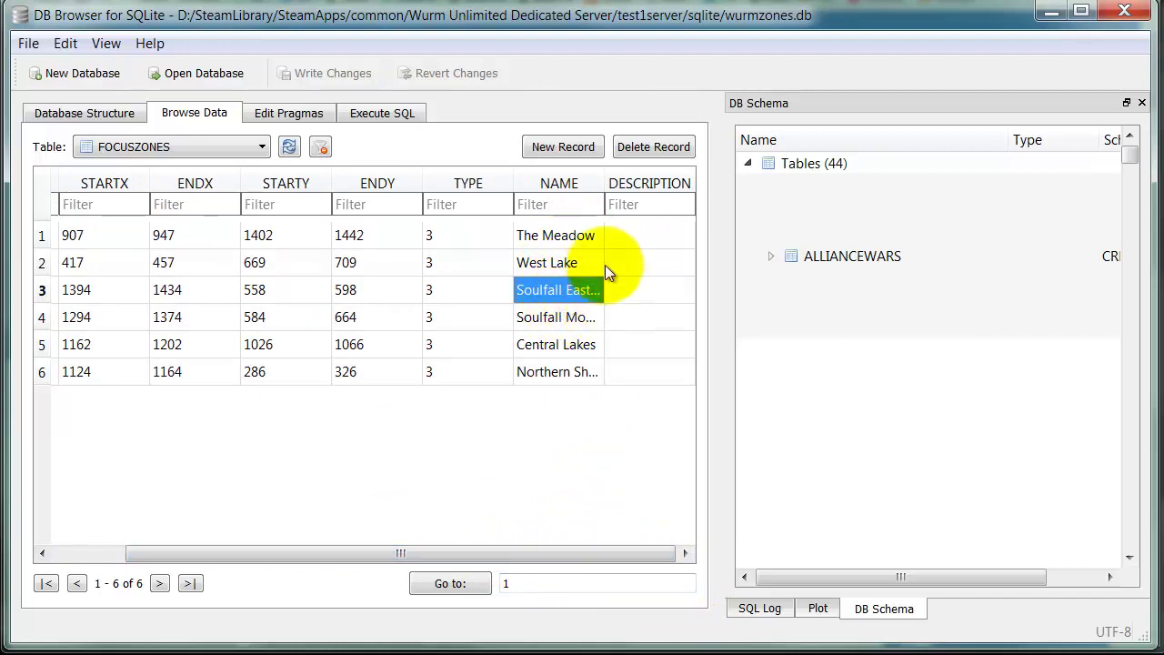
pyautogui.moveTo(604, 183); pyautogui.dragTo(670, 191)
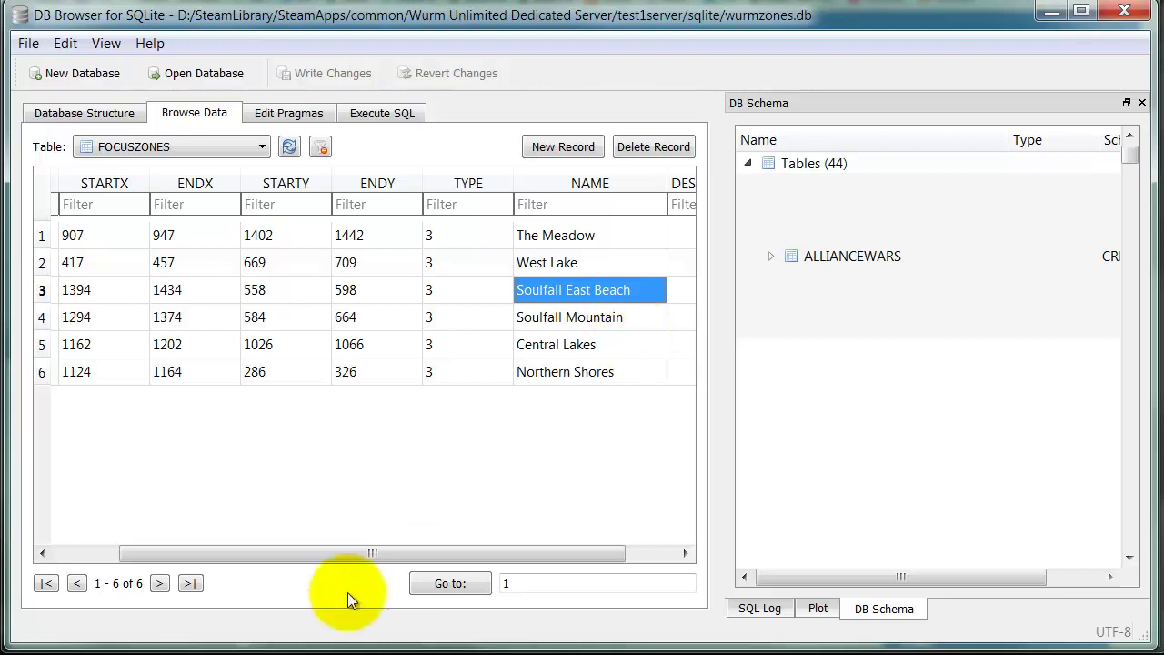
pyautogui.moveTo(231, 553); pyautogui.dragTo(156, 544)
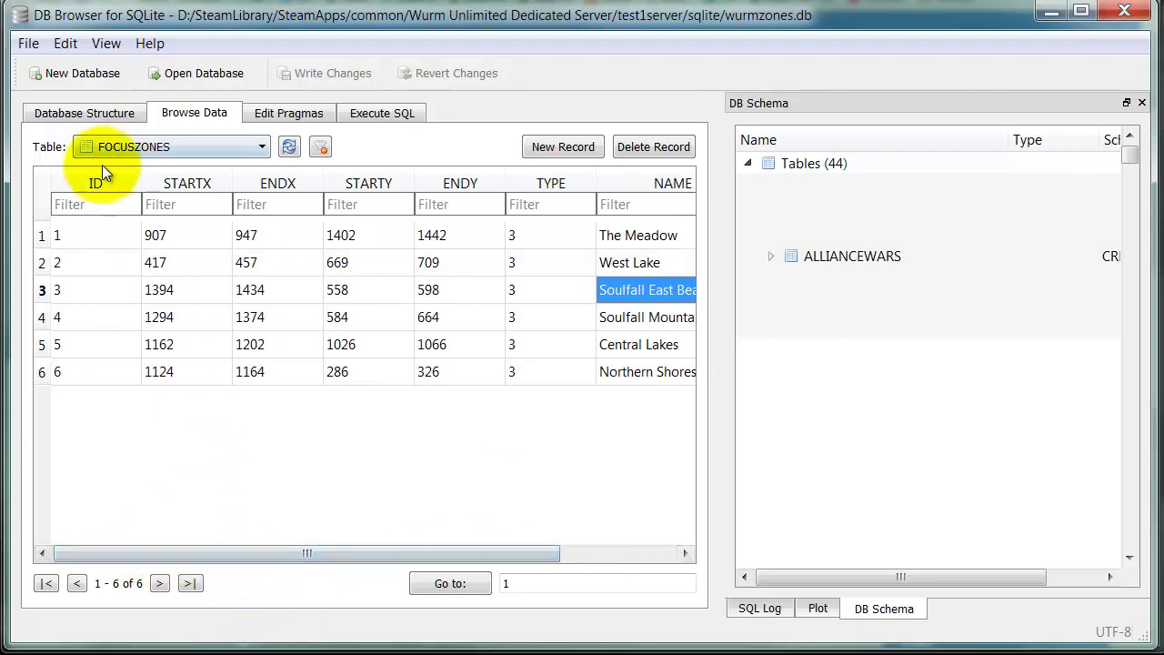
# Step: Delete all records from the FOCUSZONES table and write the changes to wurmzones.db
pyautogui.click(162, 234)
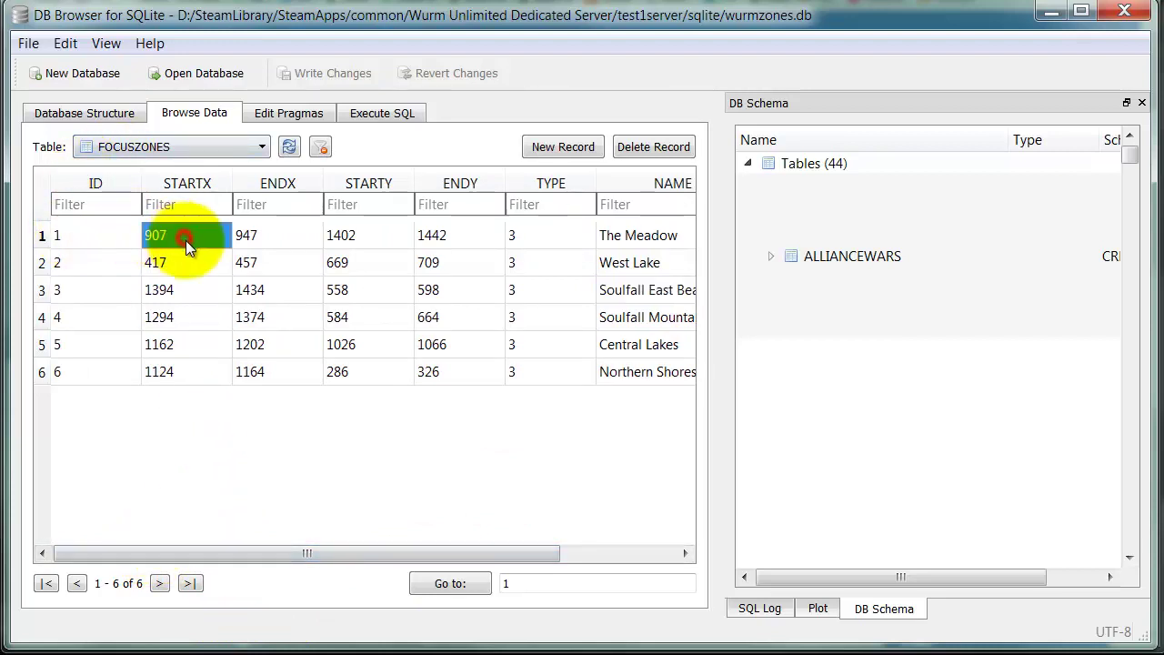
pyautogui.keyDown('shift'); pyautogui.click(200, 374); pyautogui.keyUp('shift')
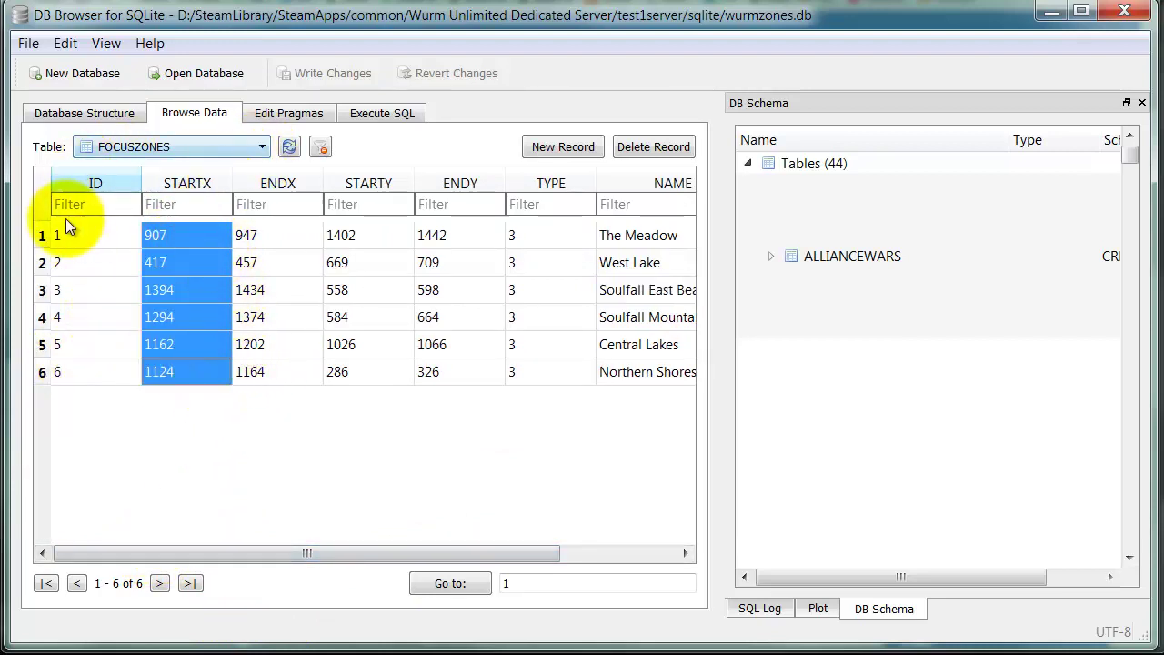
pyautogui.click(42, 234)
pyautogui.keyDown('shift'); pyautogui.click(42, 373); pyautogui.keyUp('shift')
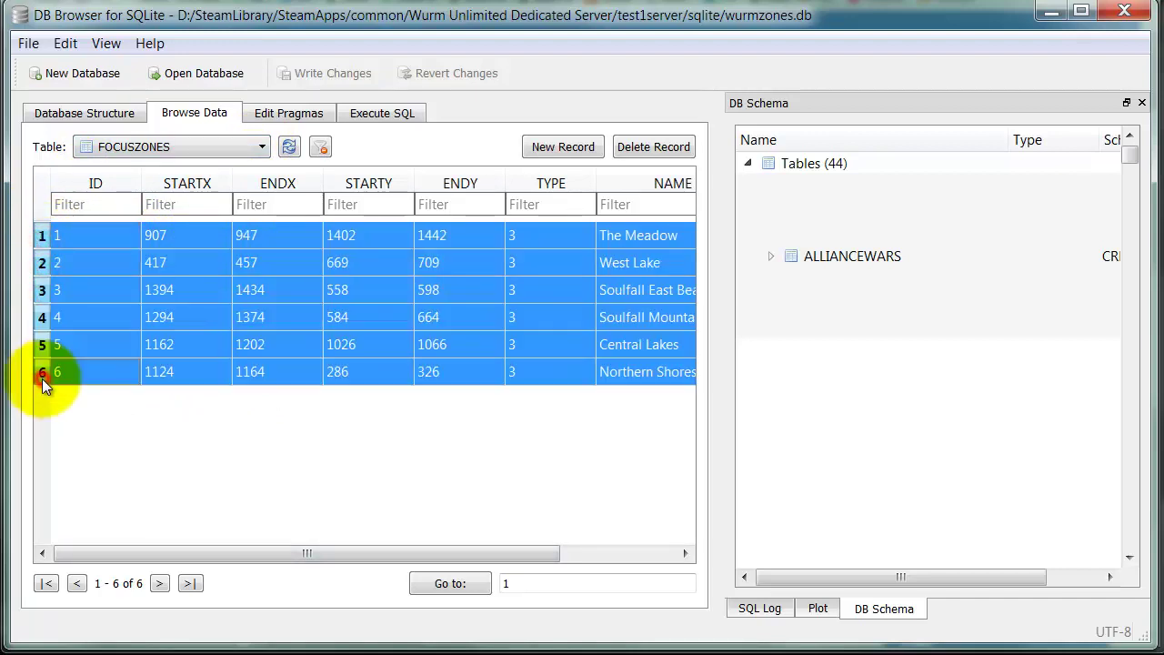
pyautogui.click(649, 155)
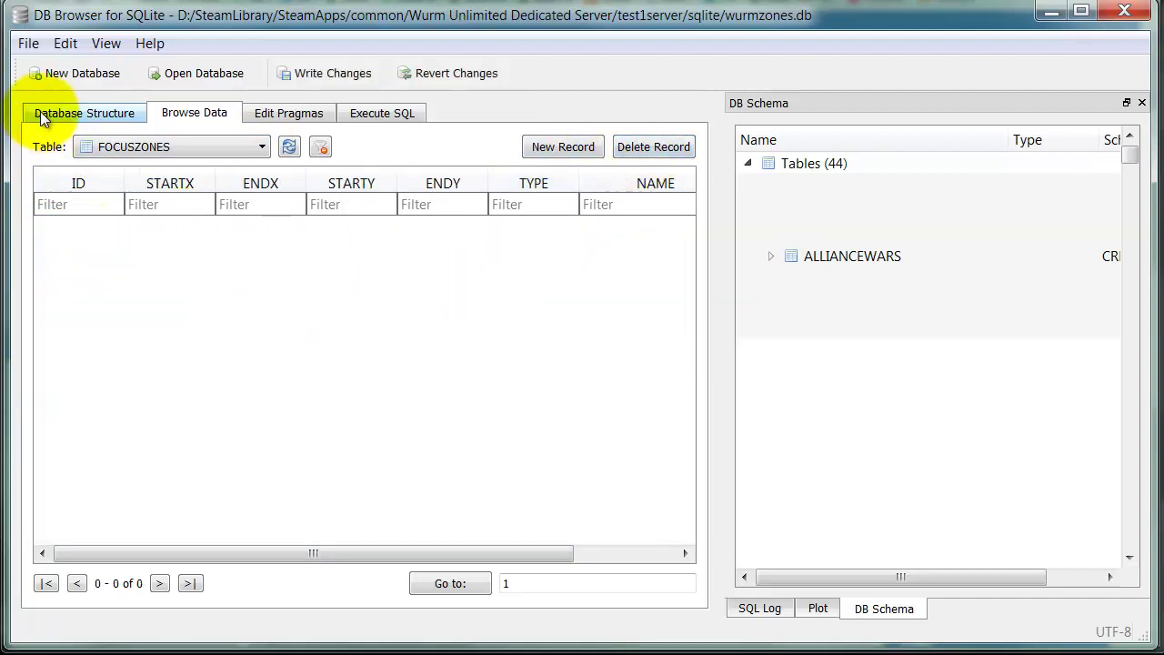
pyautogui.click(327, 77)
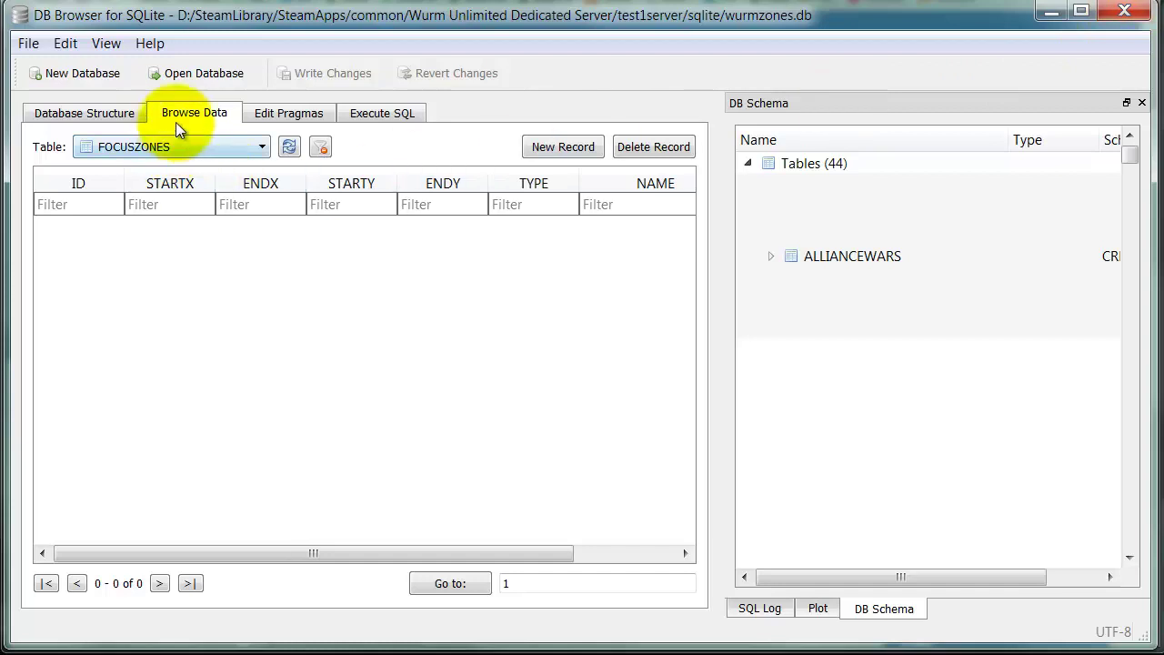
# Step: Open the wurmitems.db database from the test1server sqlite folder and display its ITEMS table
pyautogui.click(191, 77)
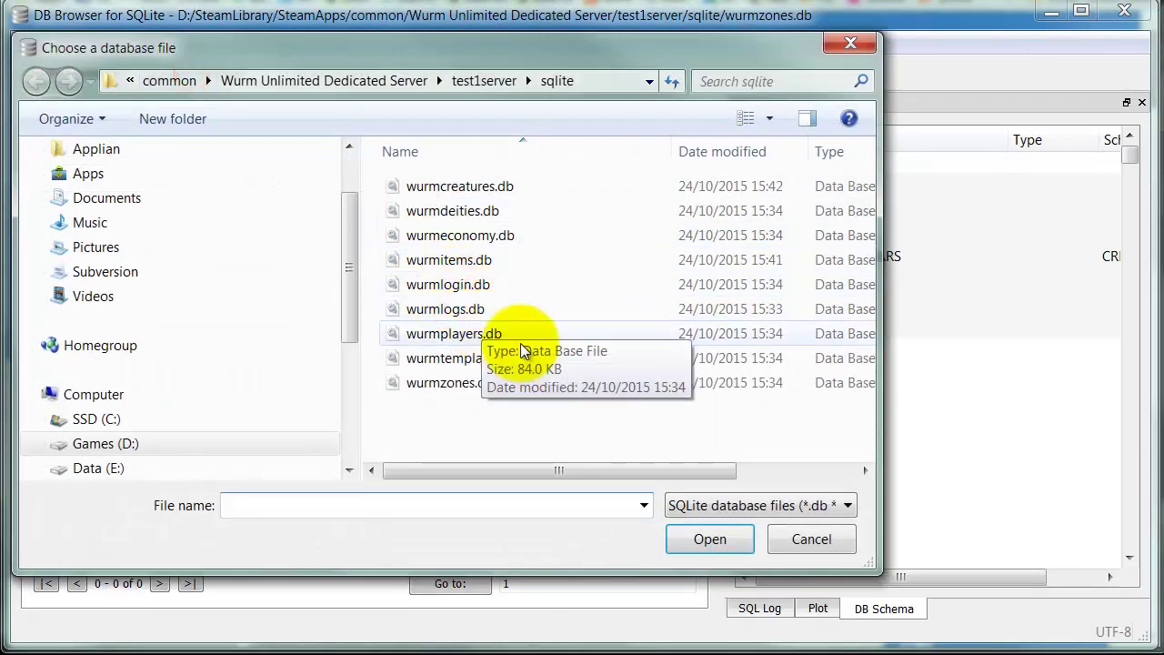
pyautogui.click(446, 261)
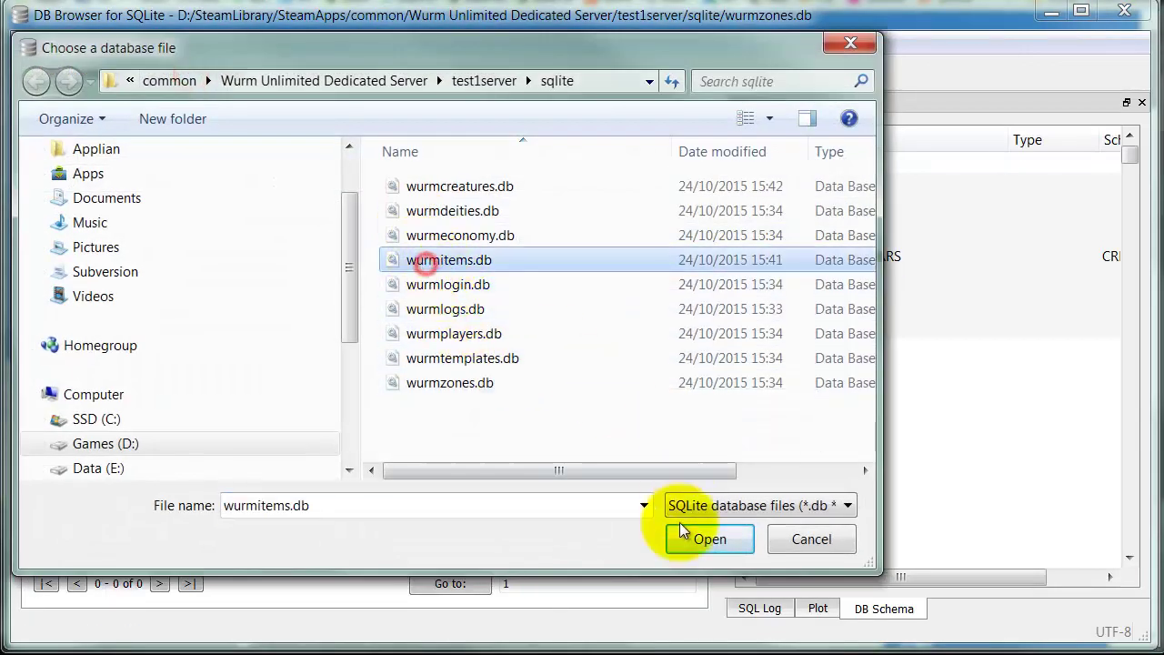
pyautogui.click(697, 539)
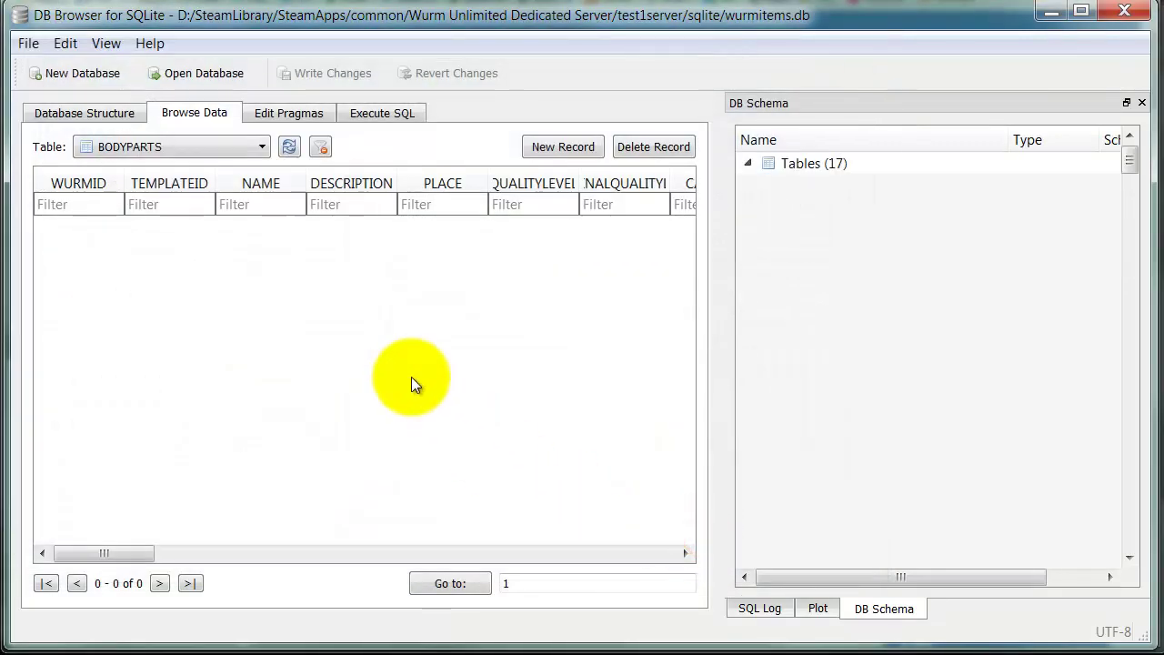
pyautogui.click(262, 146)
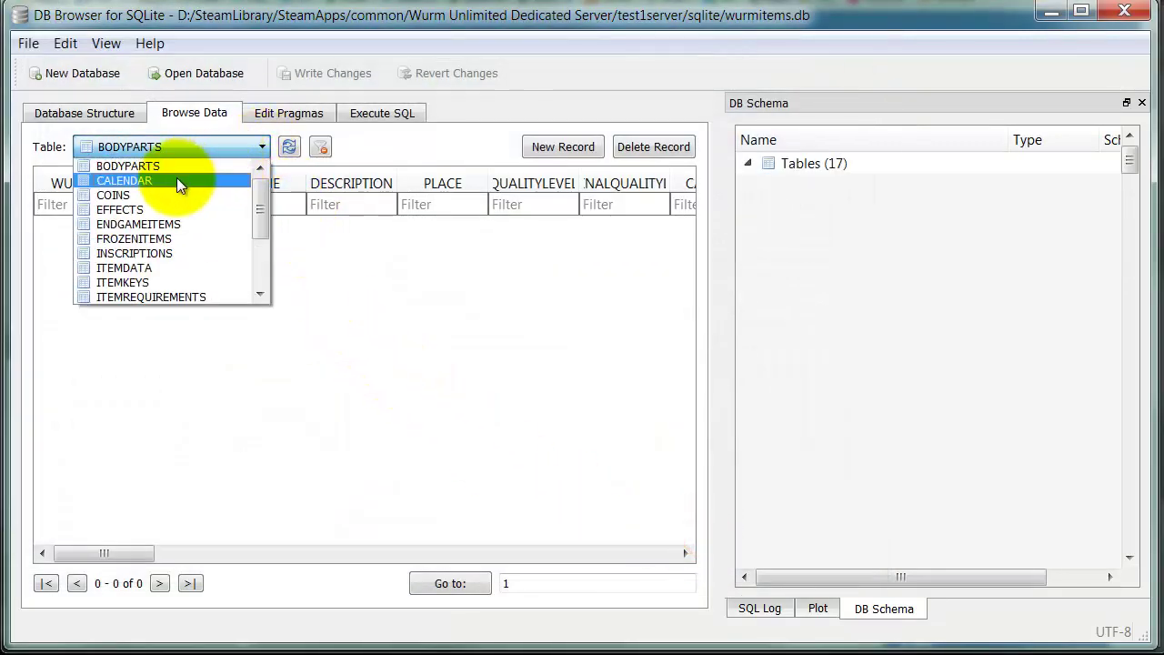
pyautogui.moveTo(254, 193); pyautogui.dragTo(154, 232)
pyautogui.click(111, 255)
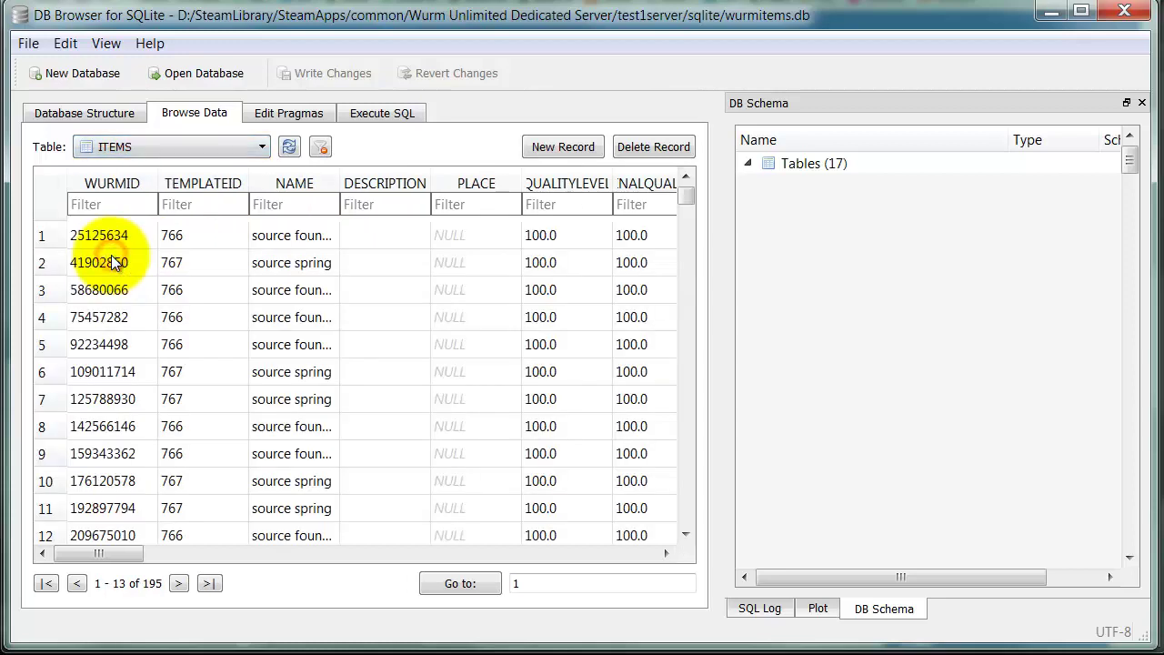
# Step: Widen the NAME column of the ITEMS table and look through the item records
pyautogui.moveTo(684, 195); pyautogui.dragTo(691, 255)
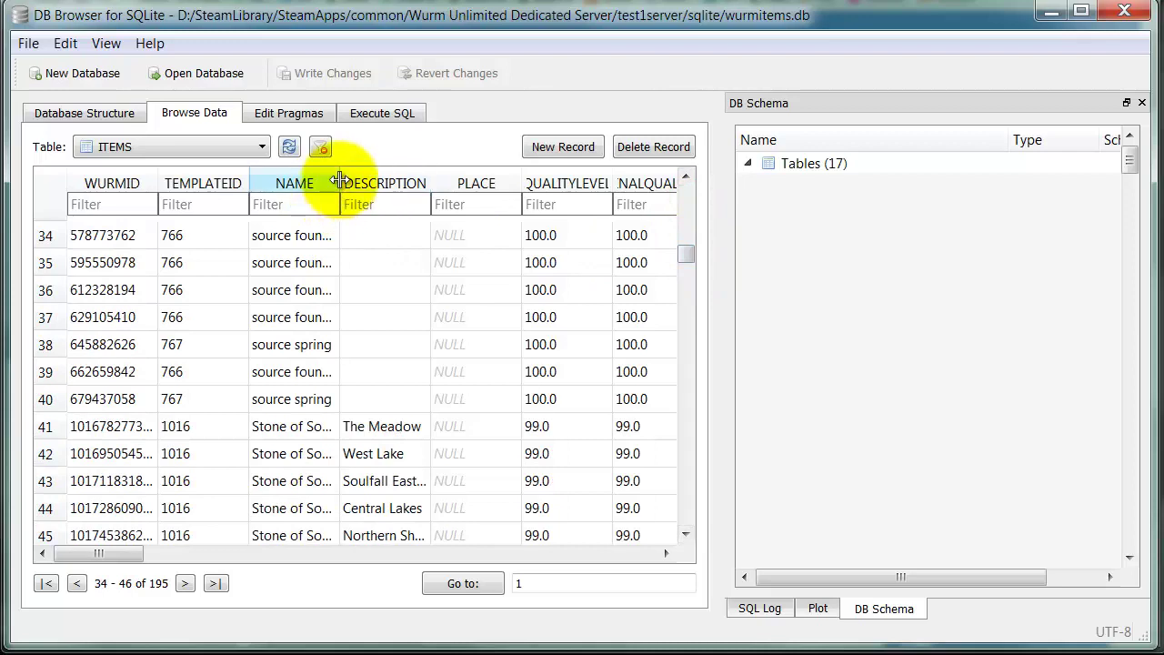
pyautogui.moveTo(339, 186); pyautogui.dragTo(467, 191)
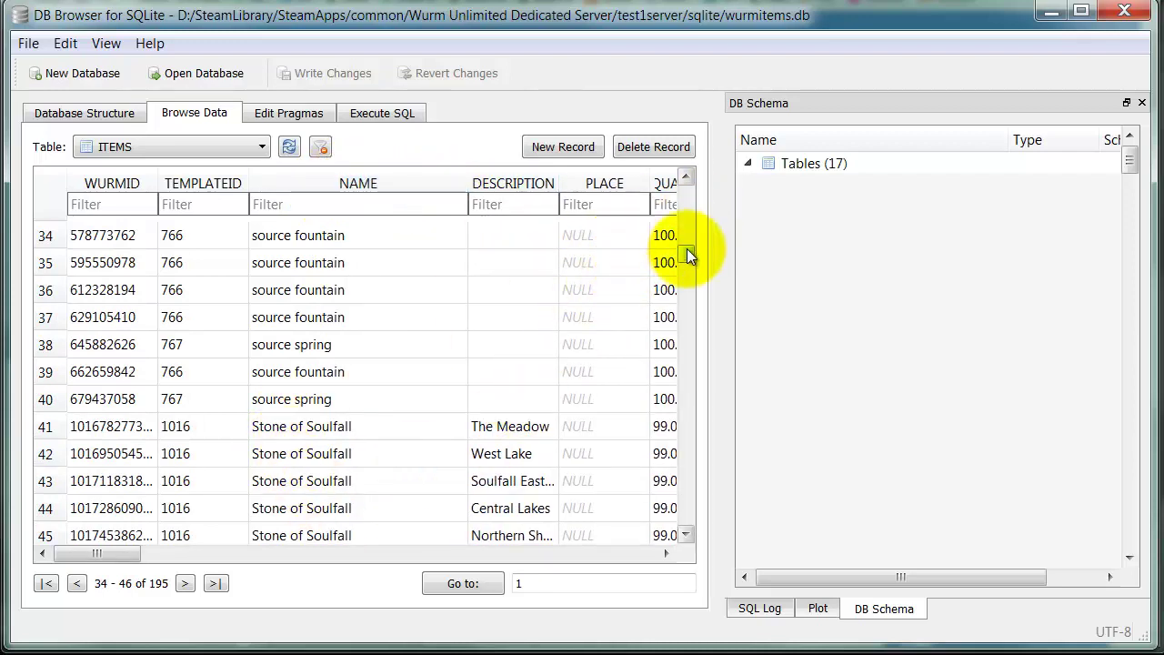
pyautogui.moveTo(686, 248); pyautogui.dragTo(718, 398)
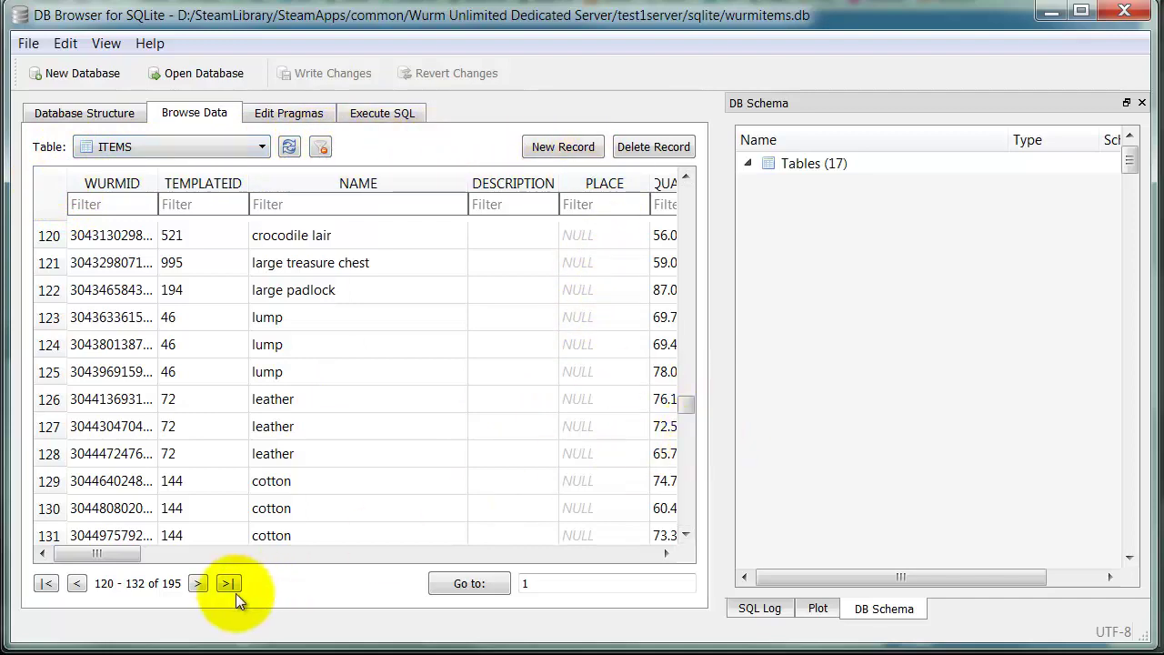
pyautogui.moveTo(686, 406); pyautogui.dragTo(688, 179)
pyautogui.click(58, 42)
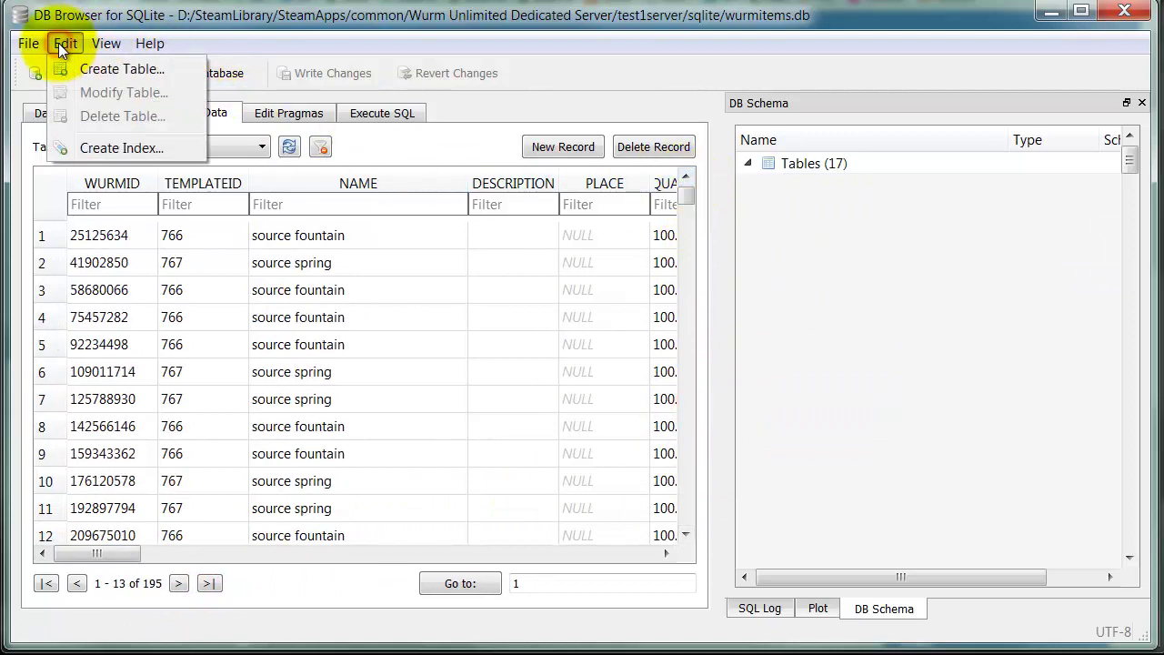
pyautogui.moveTo(115, 39)
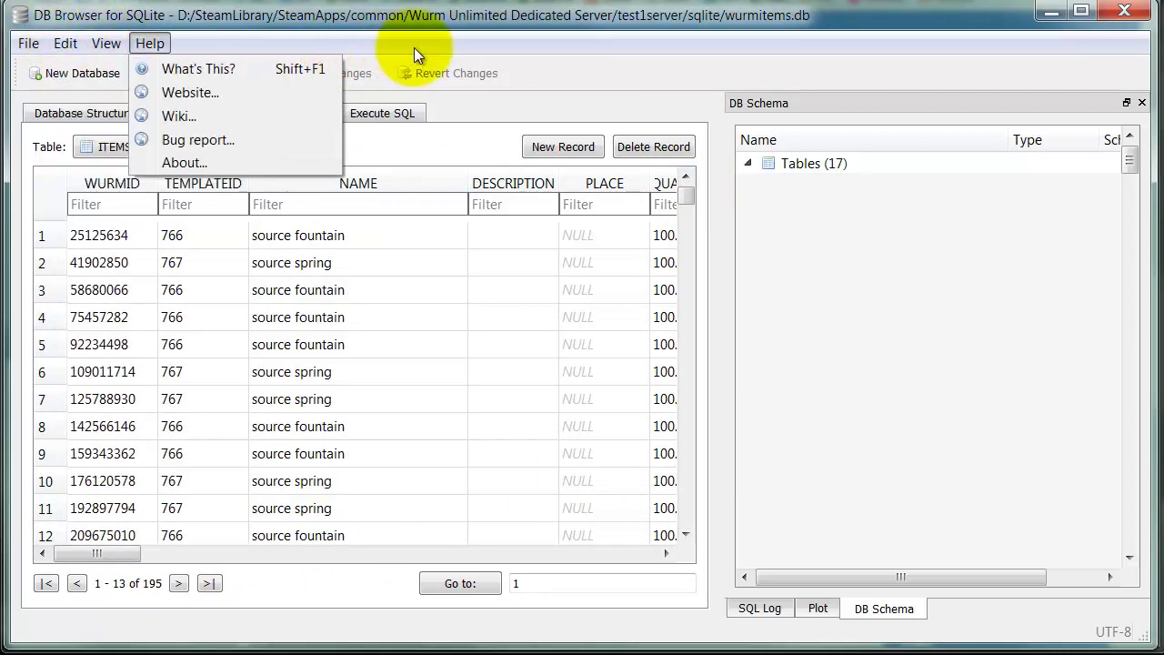
pyautogui.click(161, 191)
# Step: Delete all records from the ITEMS table, including the ones left after the first deletion
pyautogui.click(48, 235)
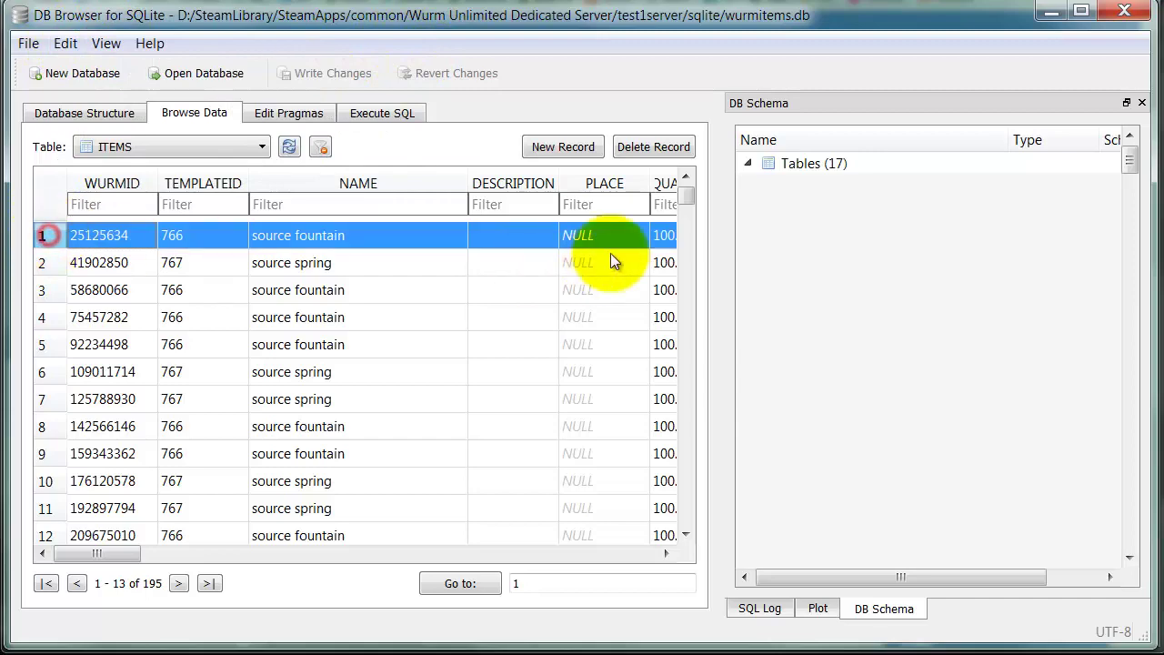
pyautogui.moveTo(691, 190); pyautogui.dragTo(697, 519)
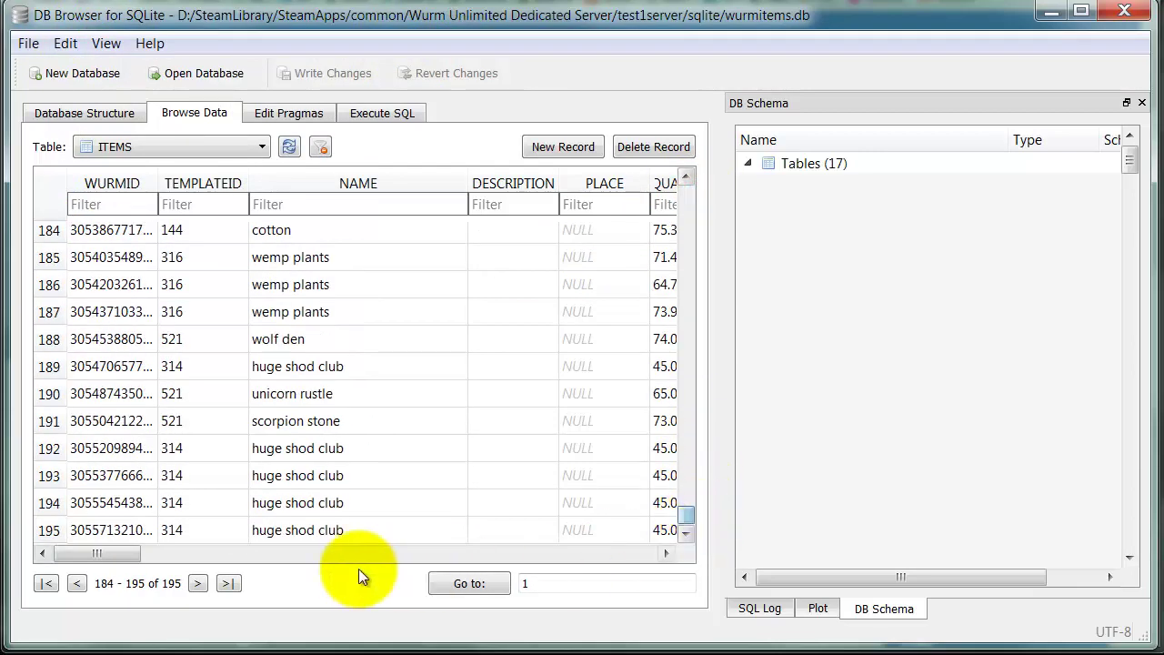
pyautogui.keyDown('shift'); pyautogui.click(50, 530); pyautogui.keyUp('shift')
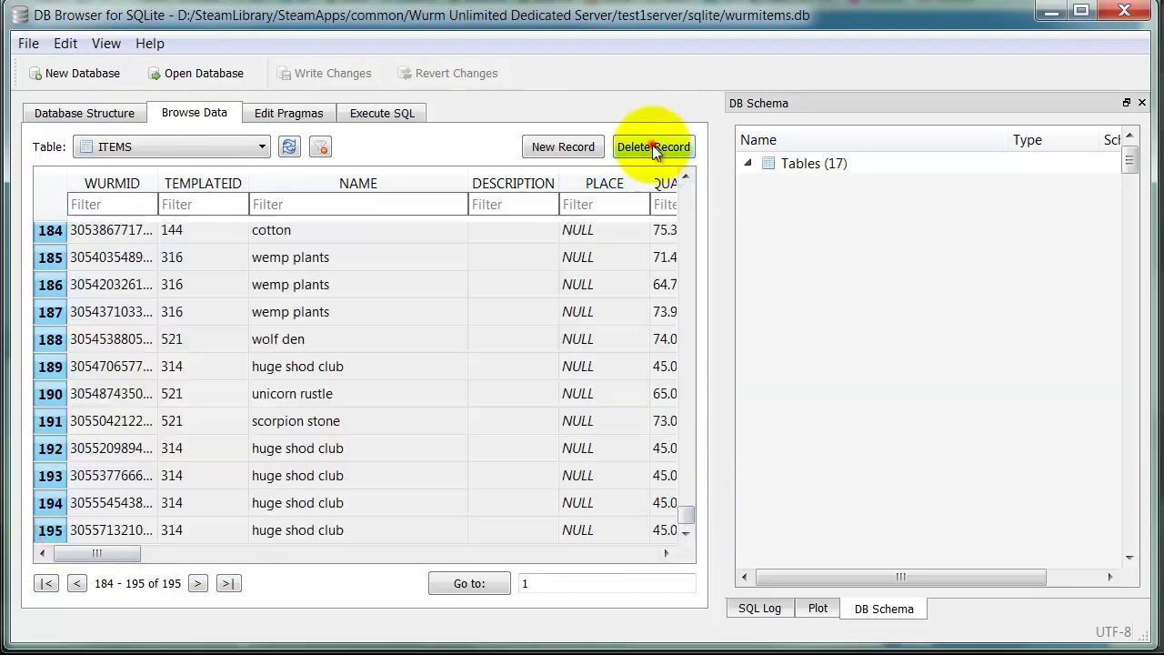
pyautogui.click(652, 146)
pyautogui.click(37, 236)
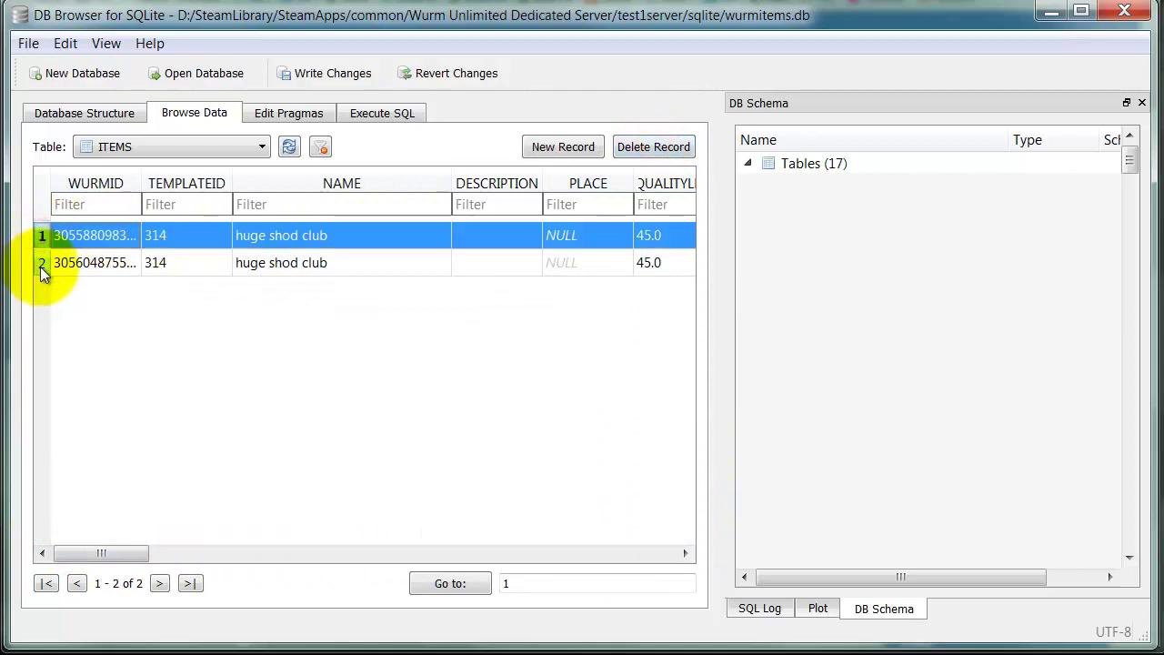
pyautogui.keyDown('shift'); pyautogui.click(41, 264); pyautogui.keyUp('shift')
pyautogui.click(641, 148)
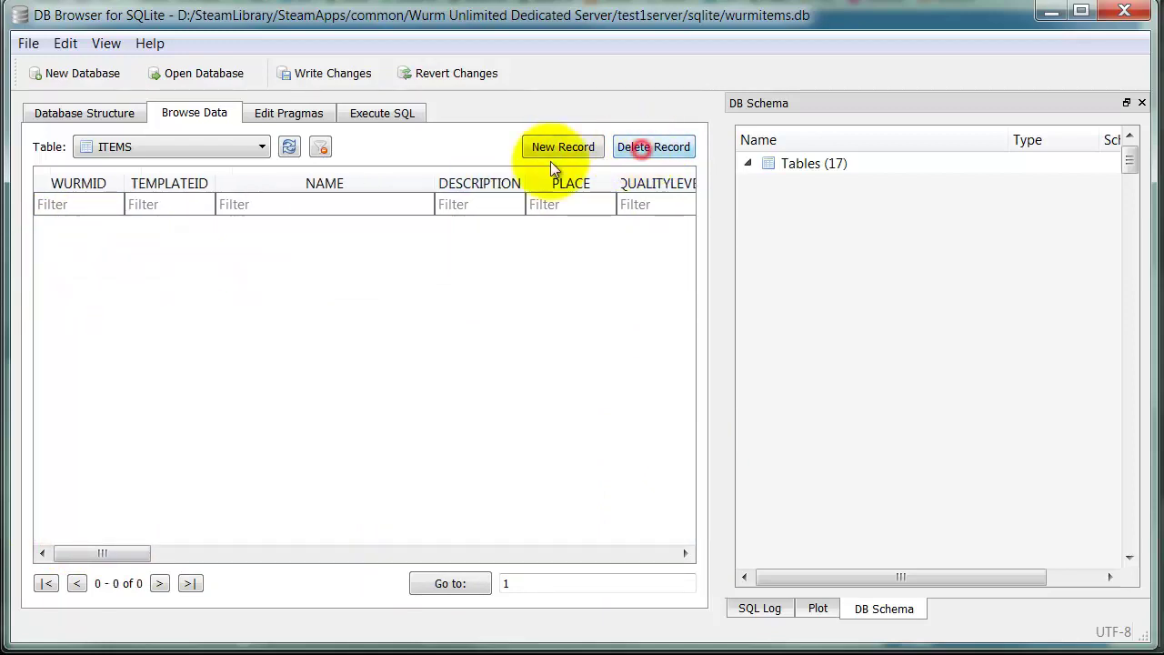
# Step: Check the contents of the LOCKS, COINS and BODYPARTS tables and write the pending changes to wurmitems.db
pyautogui.click(260, 146)
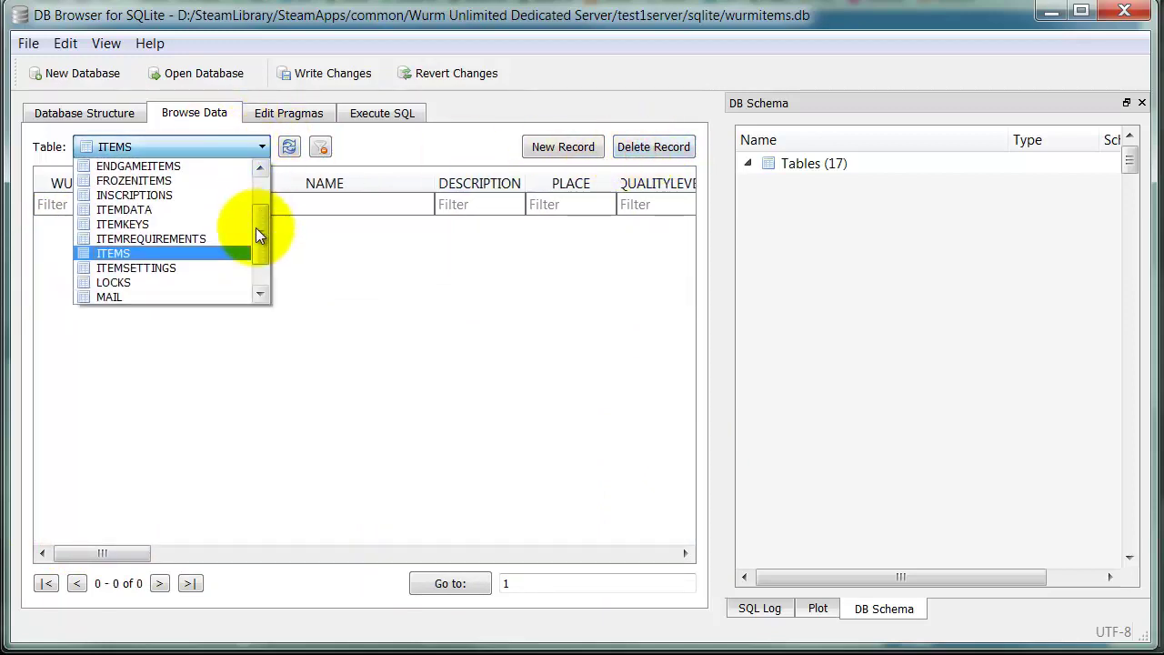
pyautogui.click(160, 282)
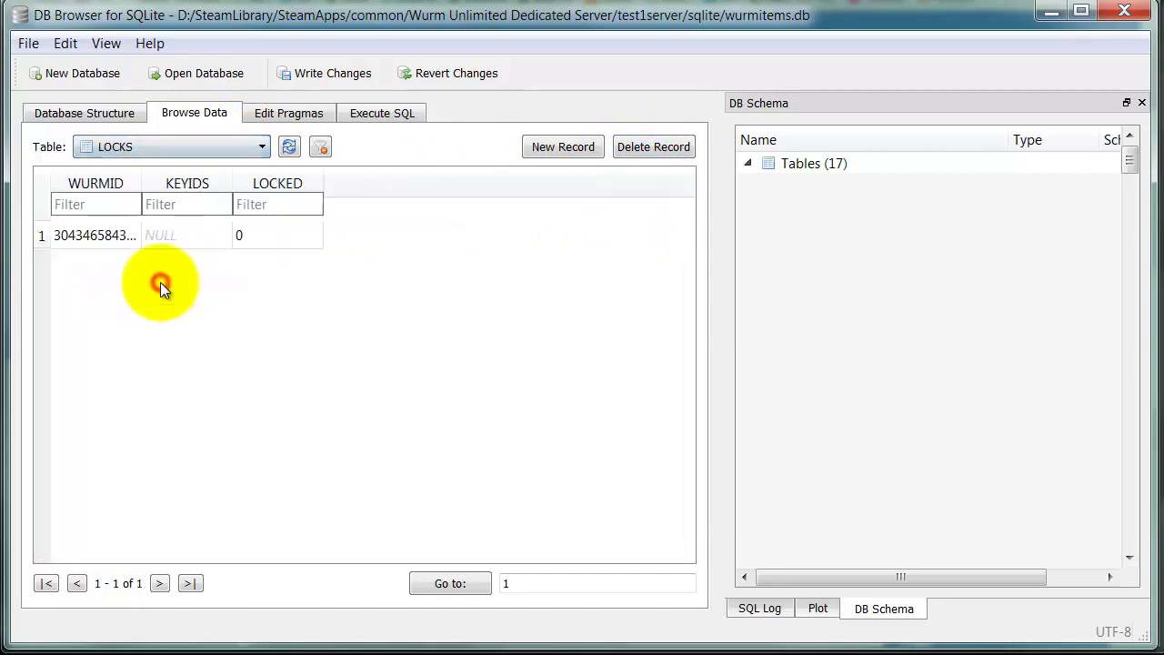
pyautogui.click(244, 142)
pyautogui.moveTo(260, 225); pyautogui.dragTo(269, 191)
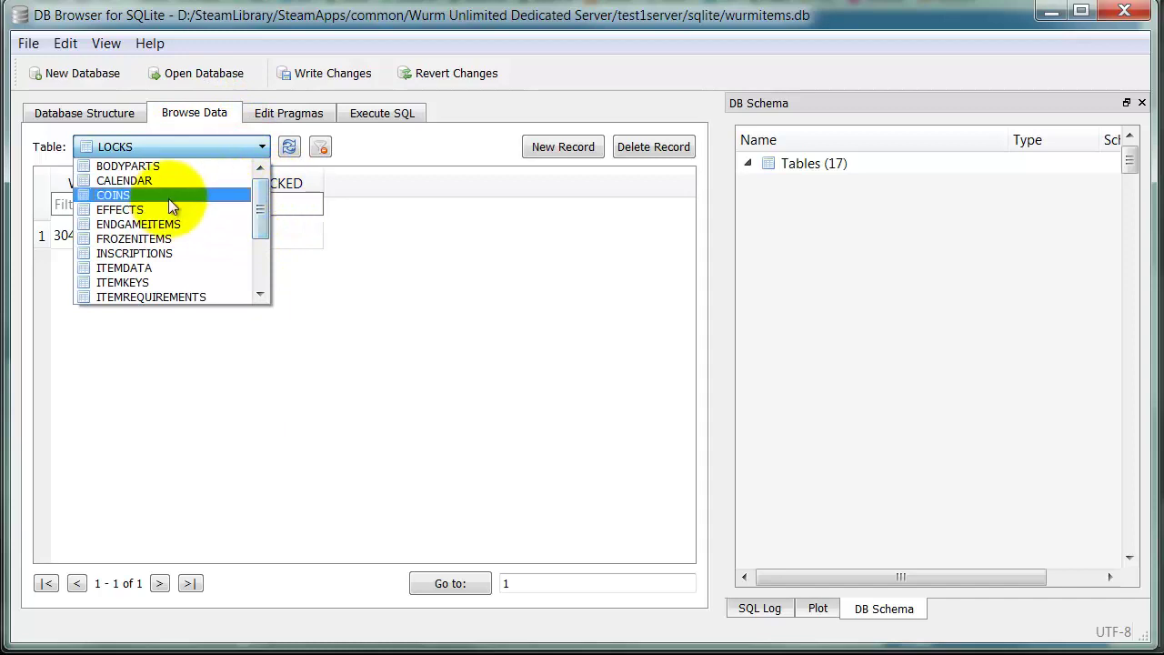
pyautogui.click(168, 195)
pyautogui.click(255, 148)
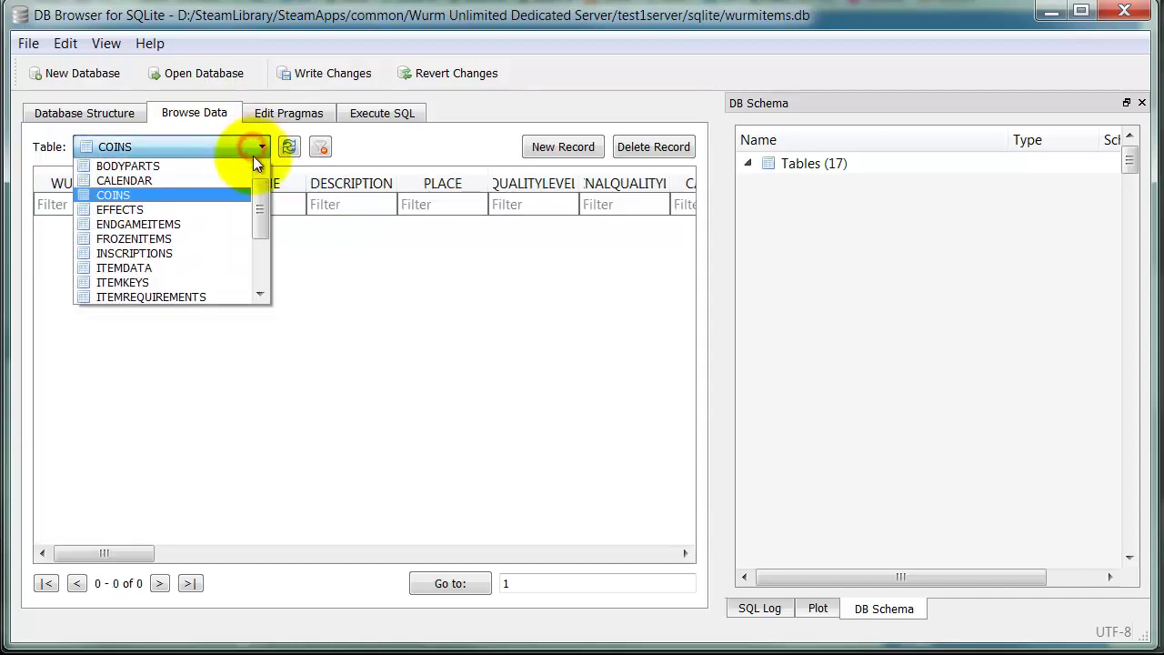
pyautogui.click(160, 168)
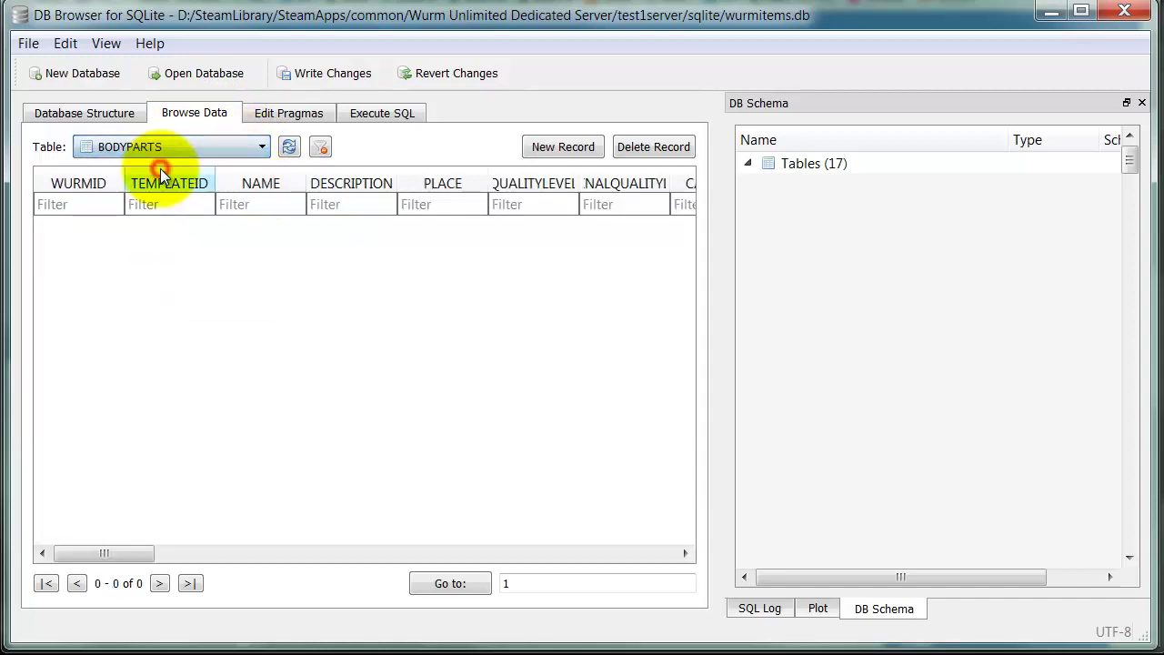
pyautogui.click(336, 76)
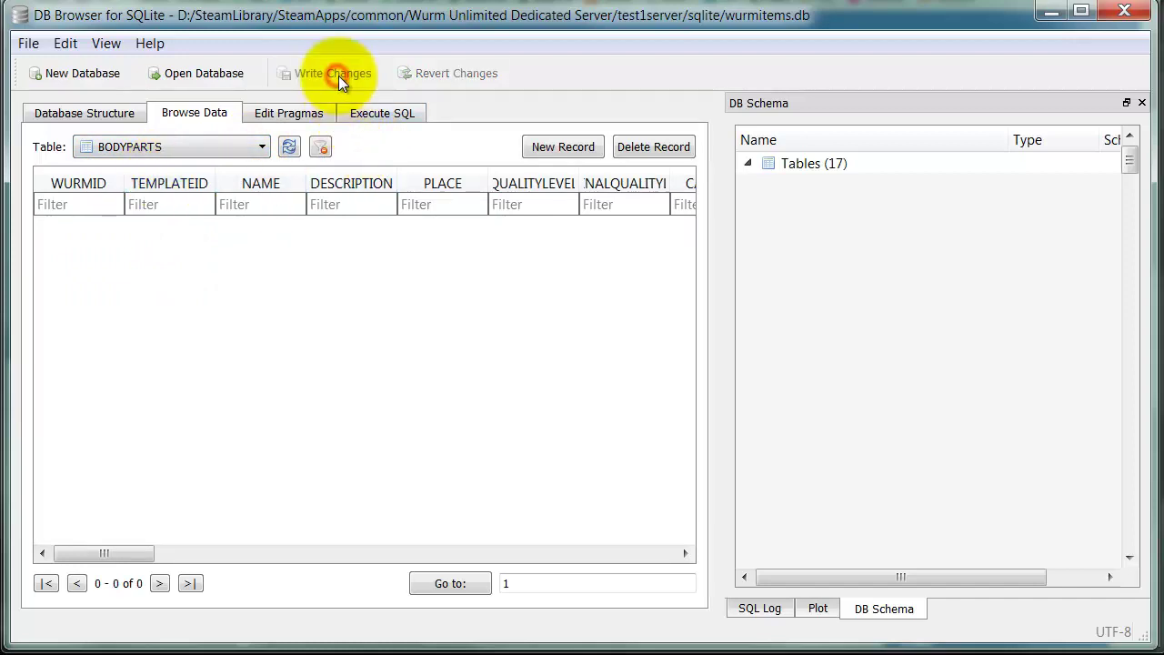
# Step: Open the wurmplayers.db database from the test1server sqlite folder and examine the player record in its PLAYERS table
pyautogui.click(202, 79)
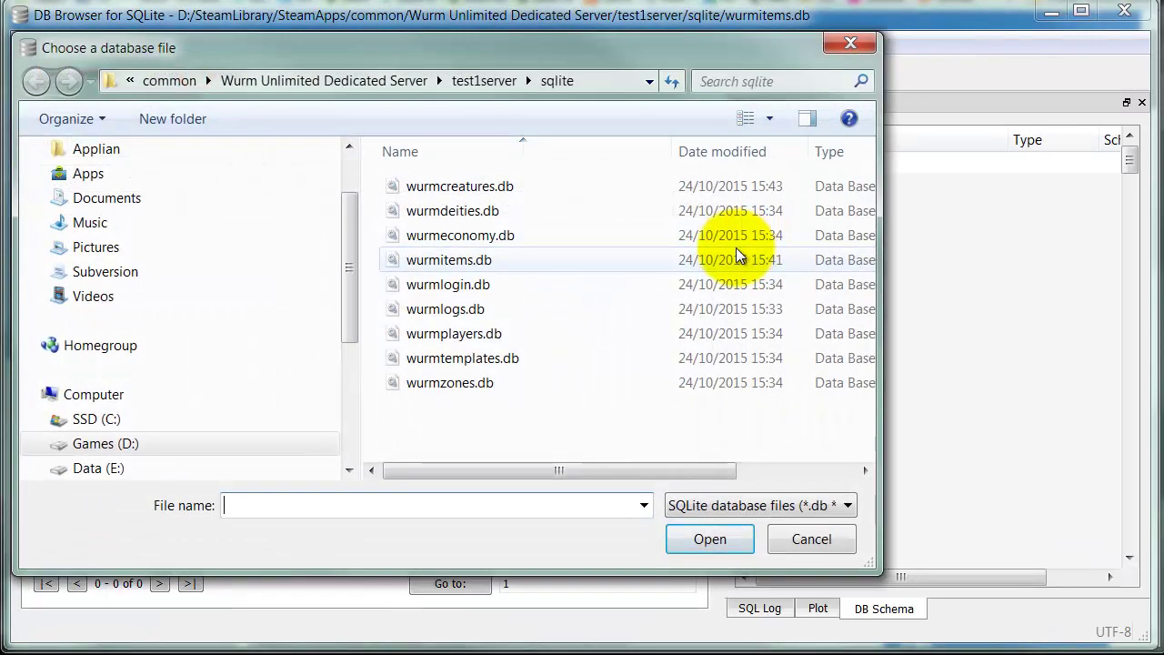
pyautogui.click(481, 333)
pyautogui.click(706, 539)
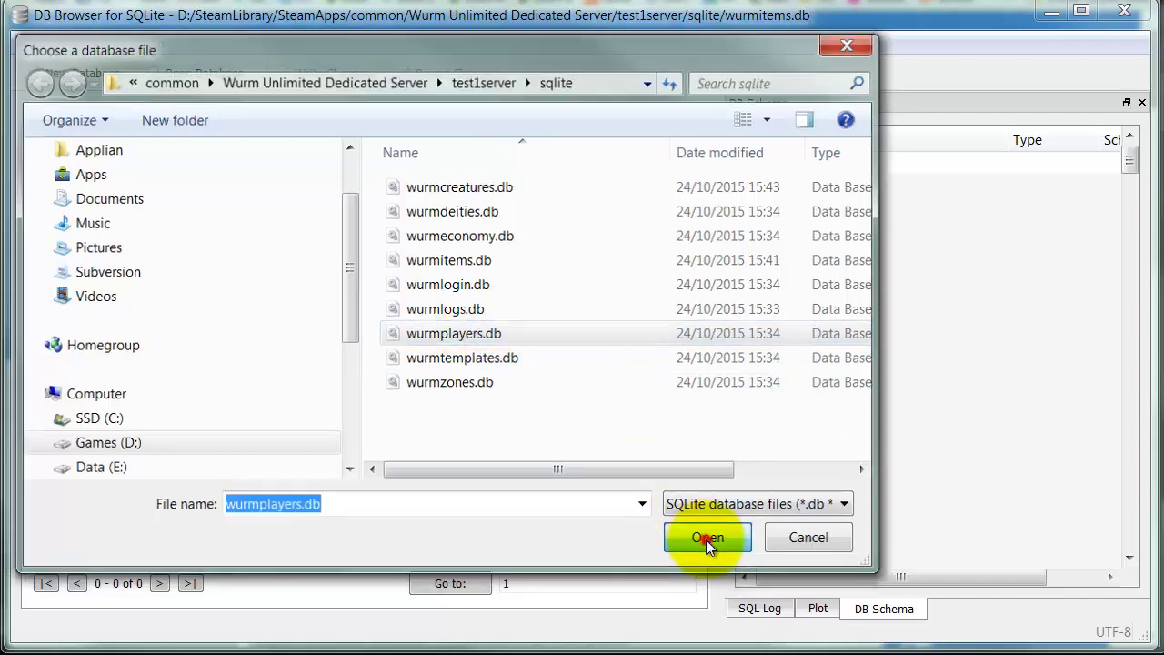
pyautogui.click(257, 149)
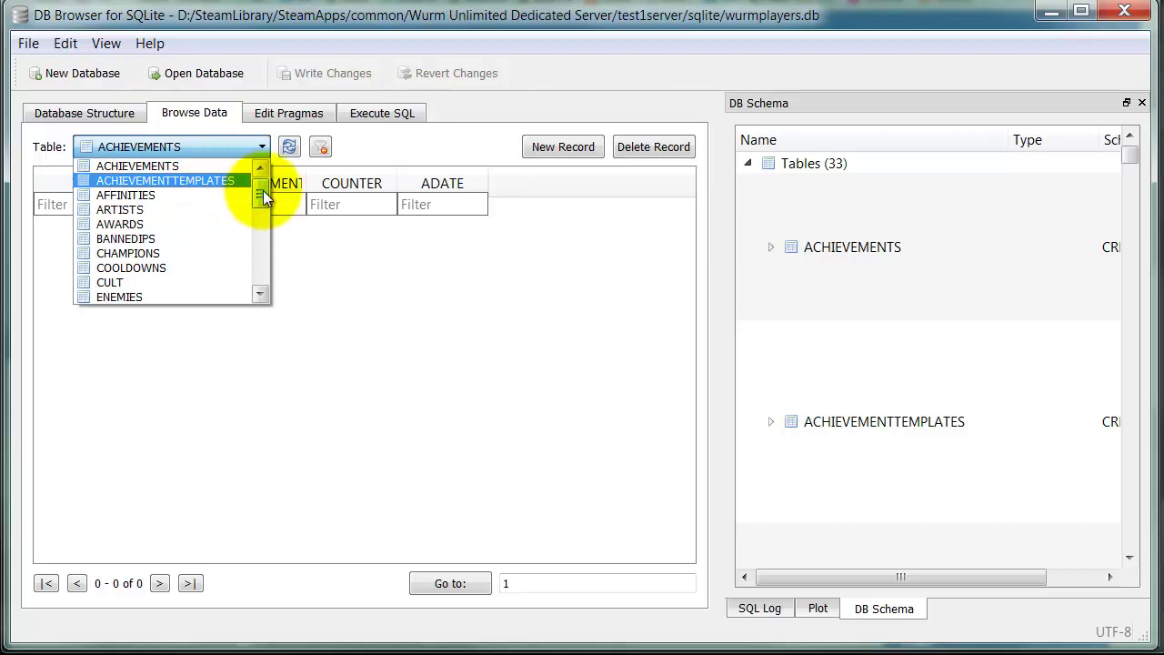
pyautogui.moveTo(257, 191); pyautogui.dragTo(273, 247)
pyautogui.click(146, 237)
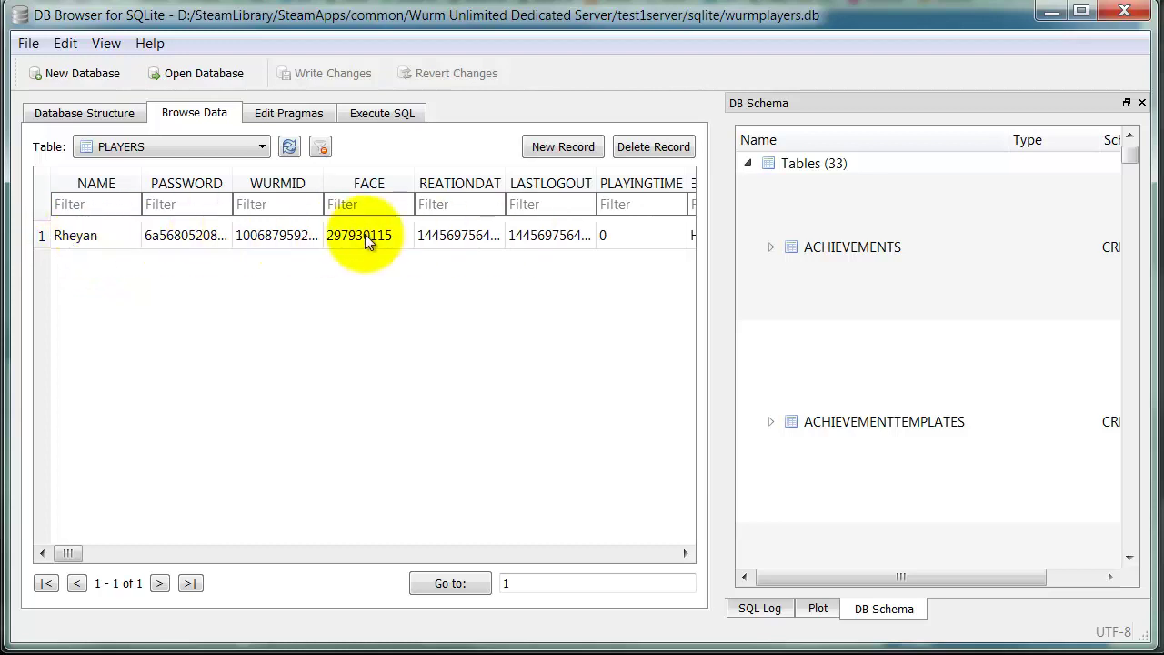
pyautogui.click(75, 237)
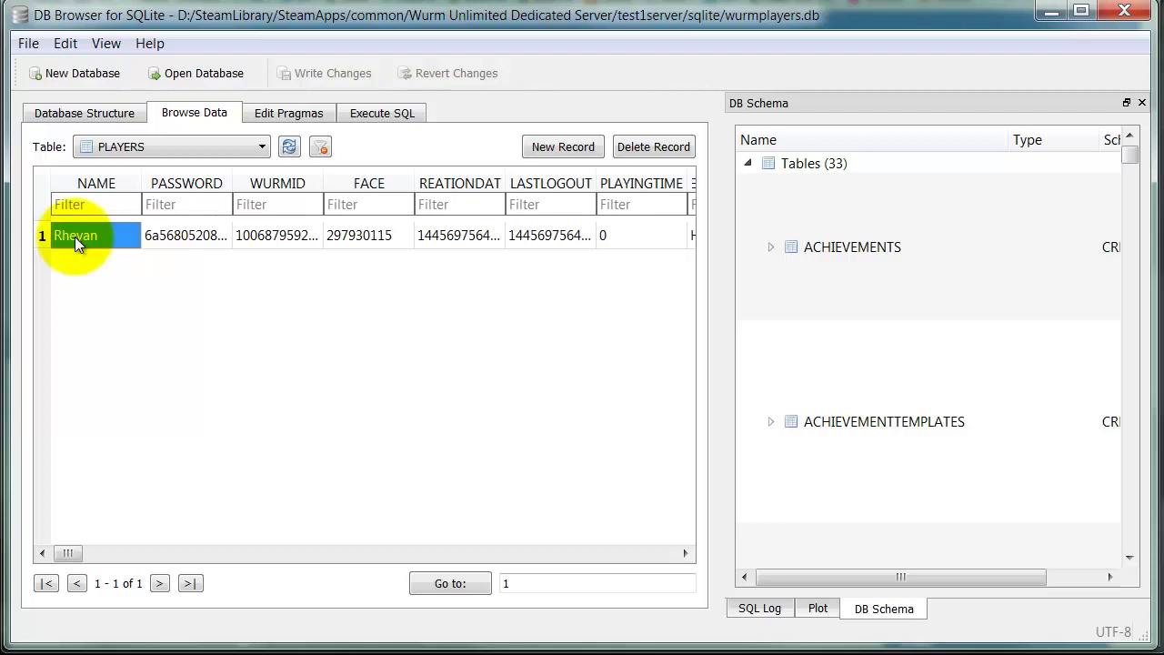
pyautogui.doubleClick(75, 236)
# Step: Shut down the server in the Wurm Unlimited Server window and relaunch Wurm Unlimited Dedicated Server from the tools in the Steam library
pyautogui.hotkey('alt', 'Tab')
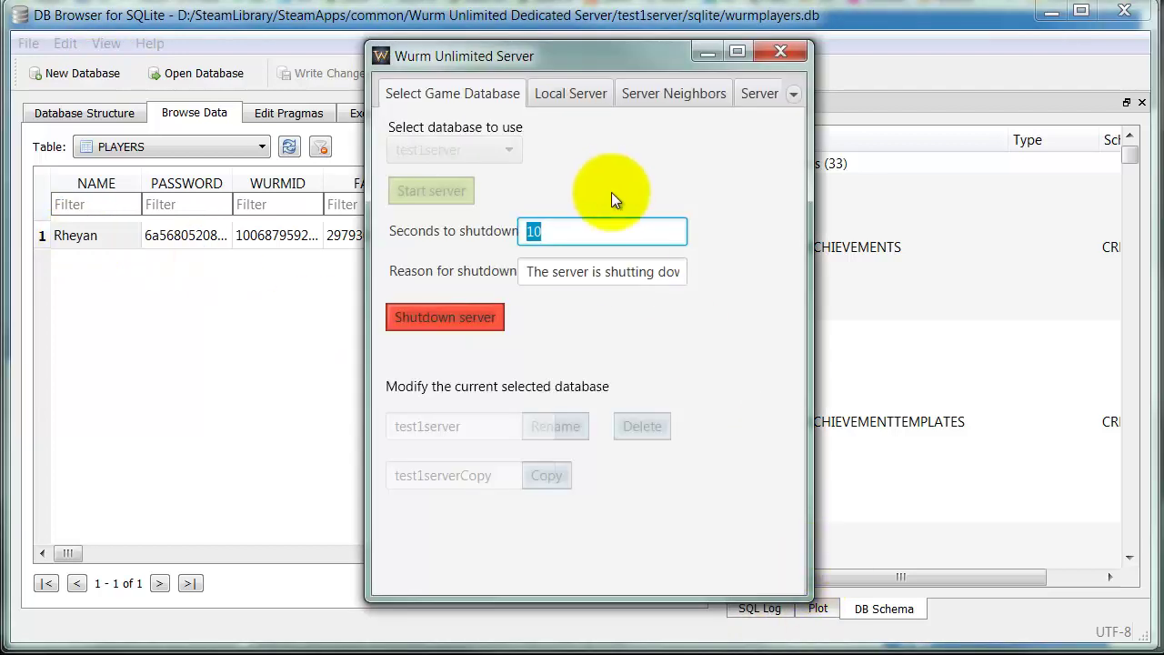
pyautogui.click(468, 317)
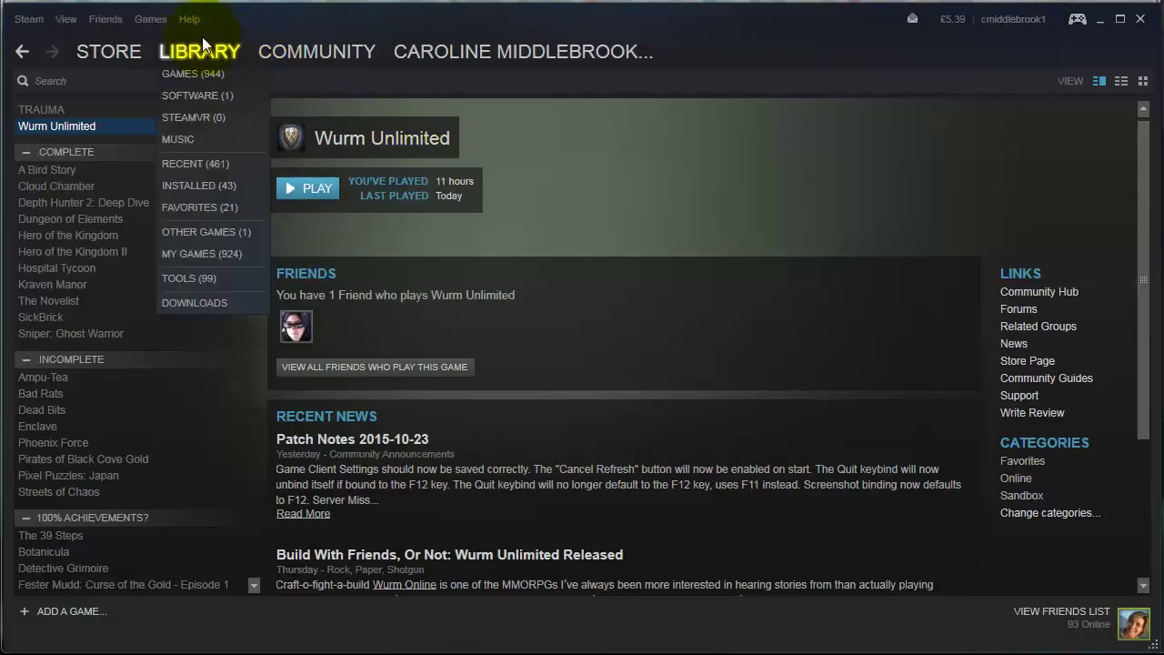
pyautogui.moveTo(106, 40)
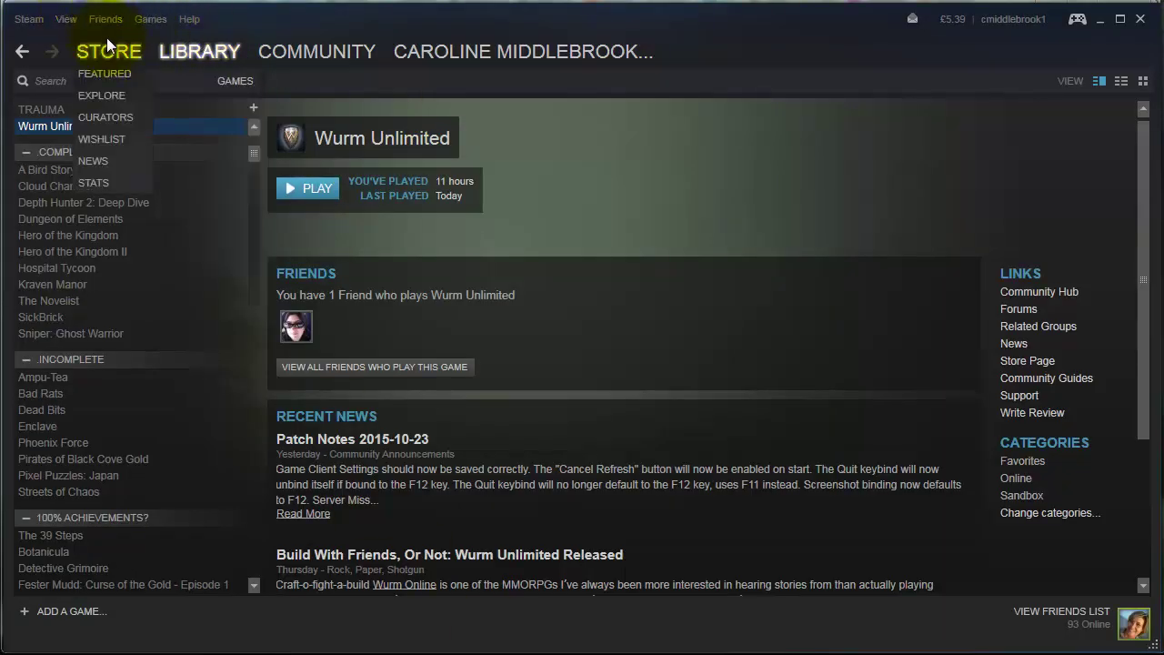
pyautogui.moveTo(181, 57)
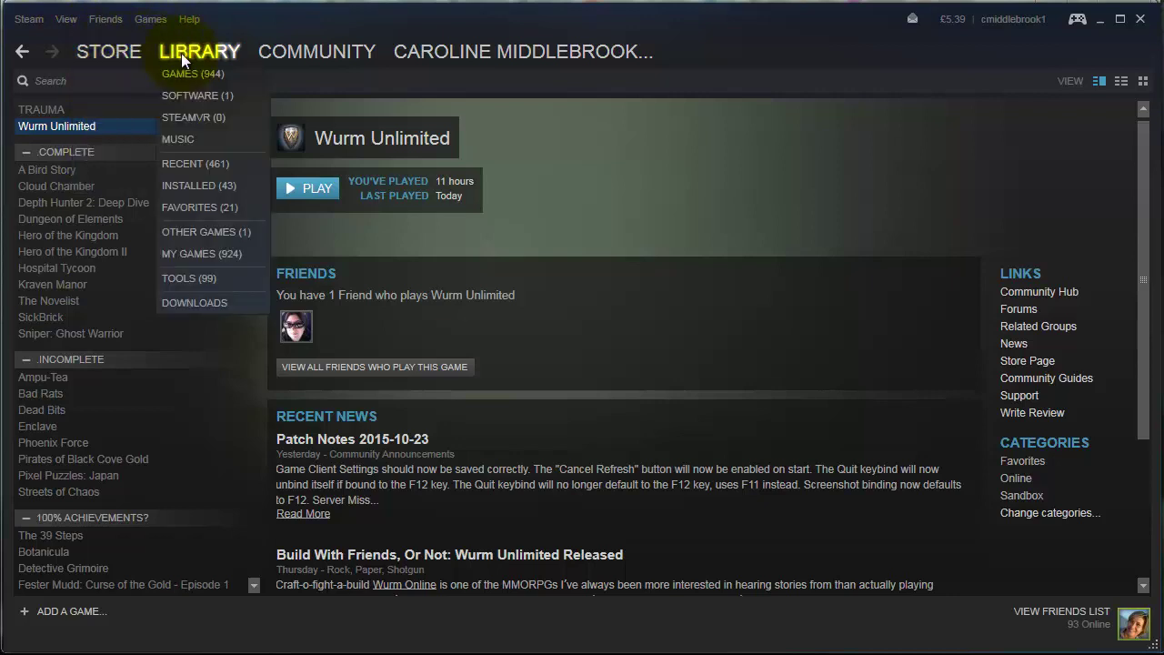
pyautogui.click(188, 277)
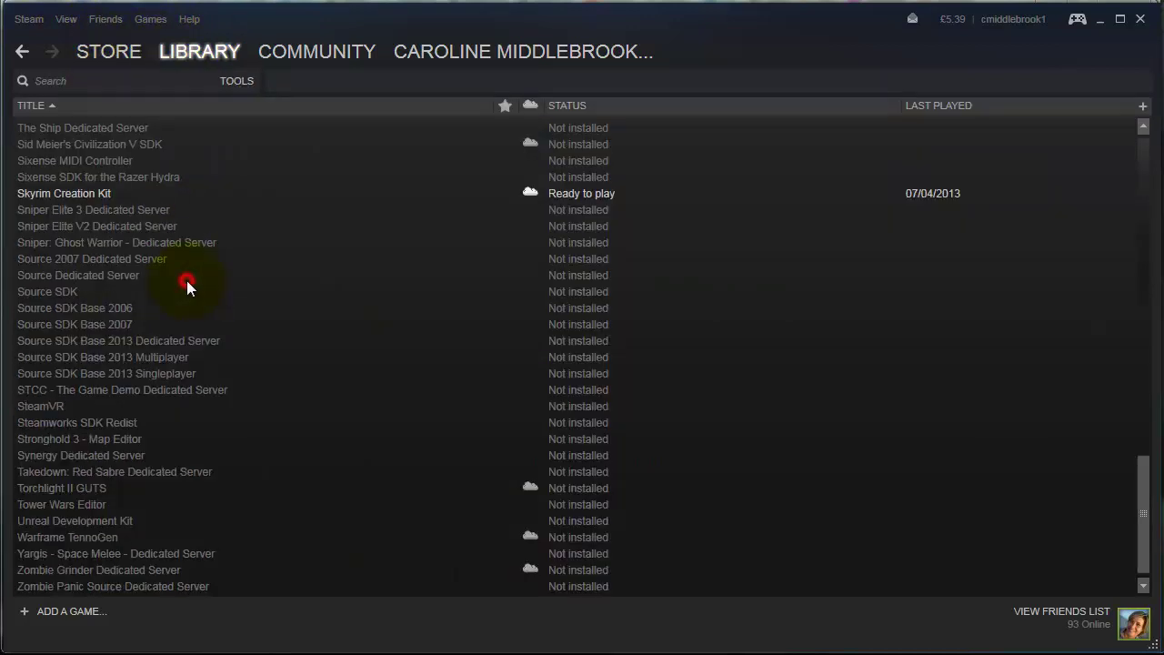
pyautogui.click(104, 82)
pyautogui.write('wu')
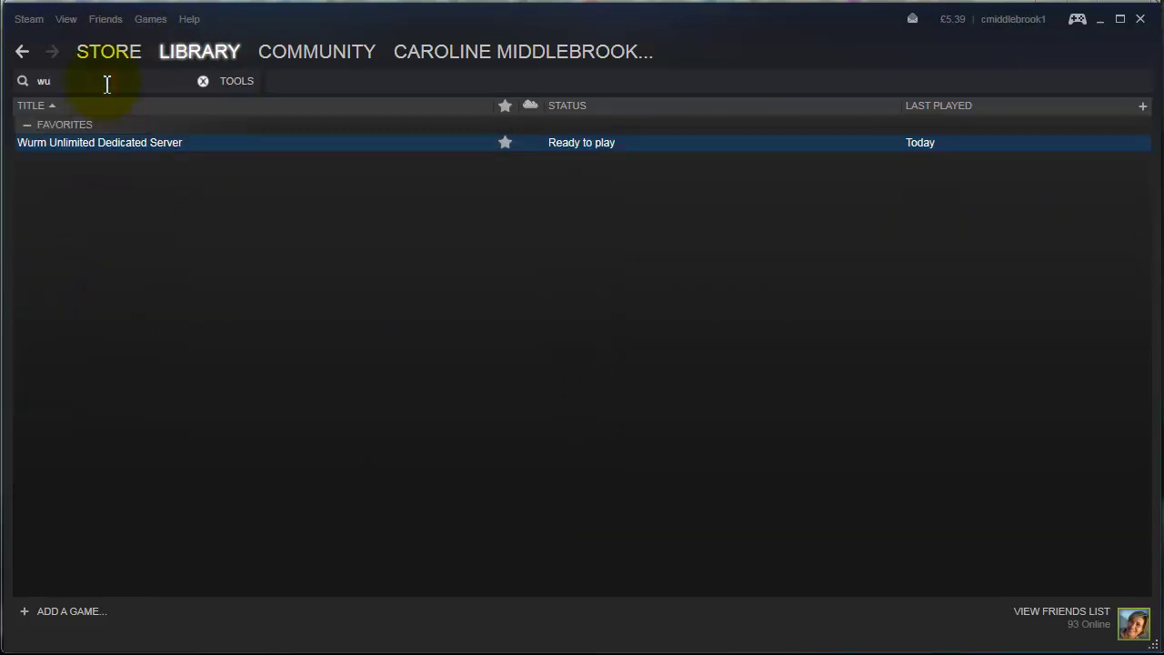
pyautogui.doubleClick(163, 140)
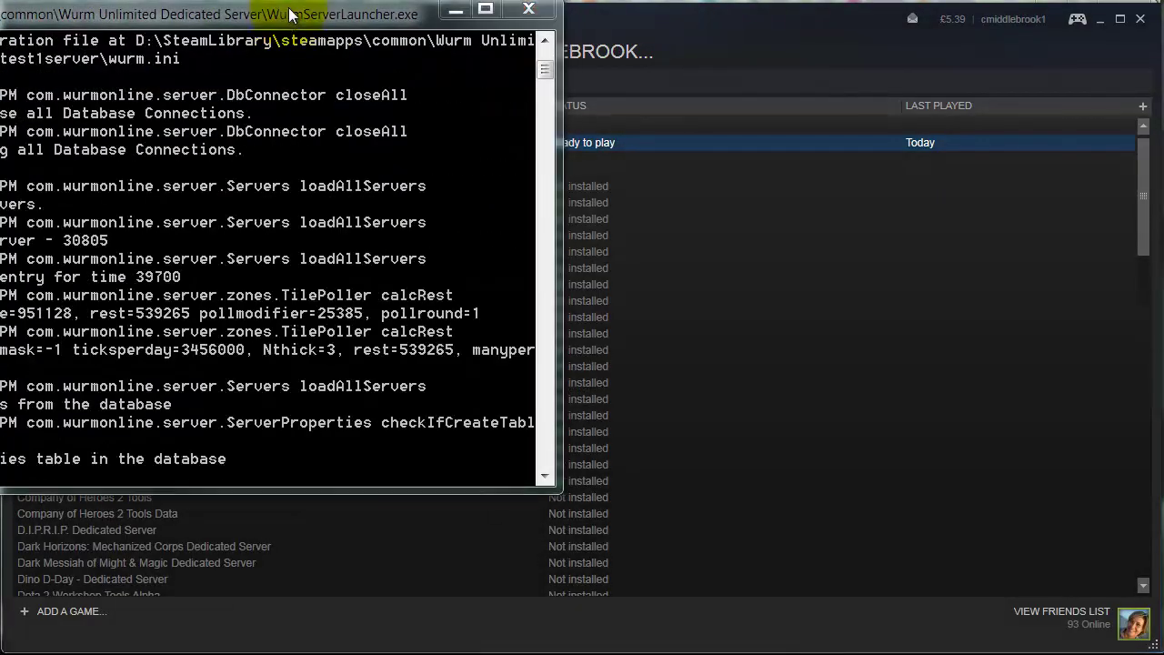
pyautogui.moveTo(288, 8); pyautogui.dragTo(525, 54)
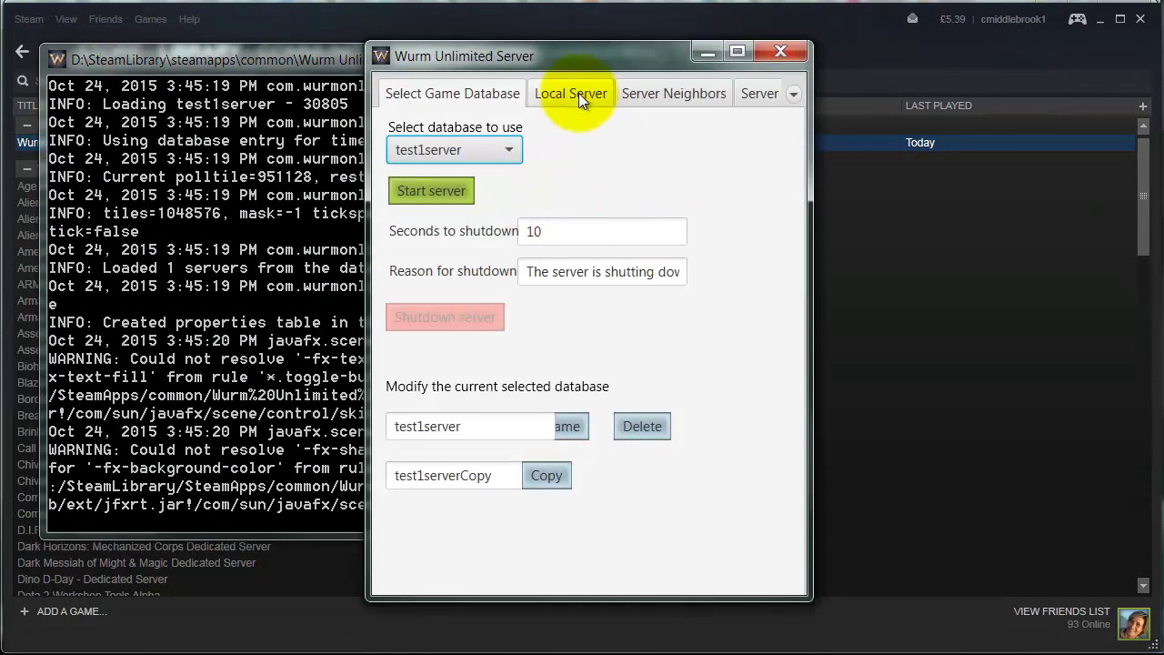
# Step: View the local server settings of test1server and select Creative as the game database to use
pyautogui.click(578, 93)
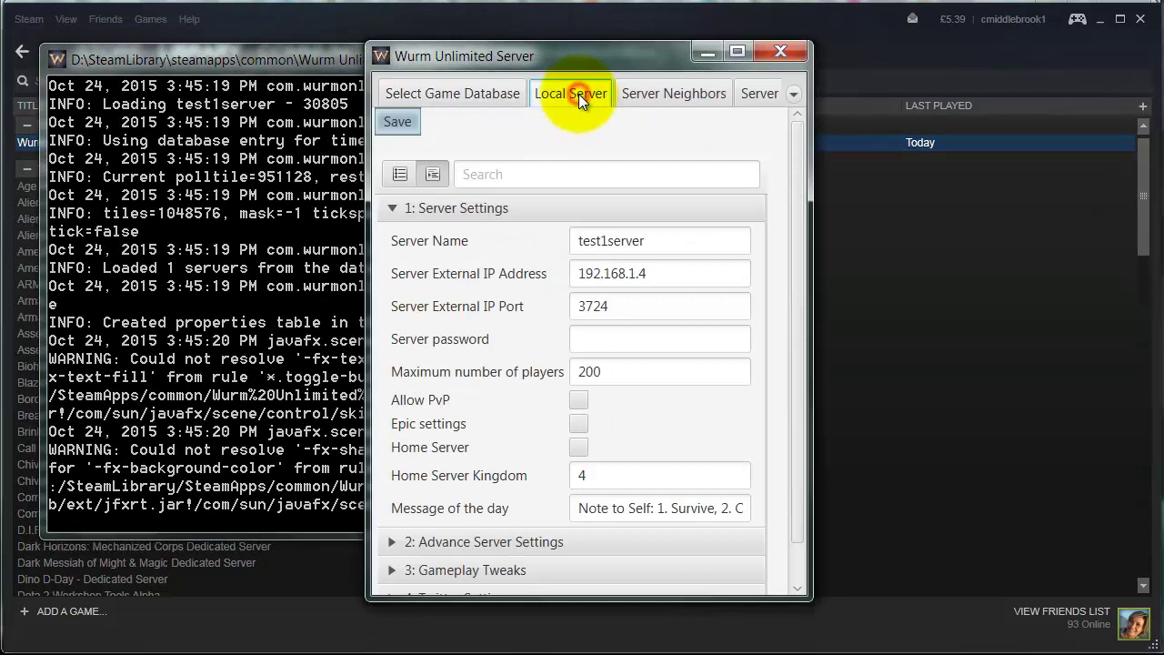
pyautogui.click(499, 94)
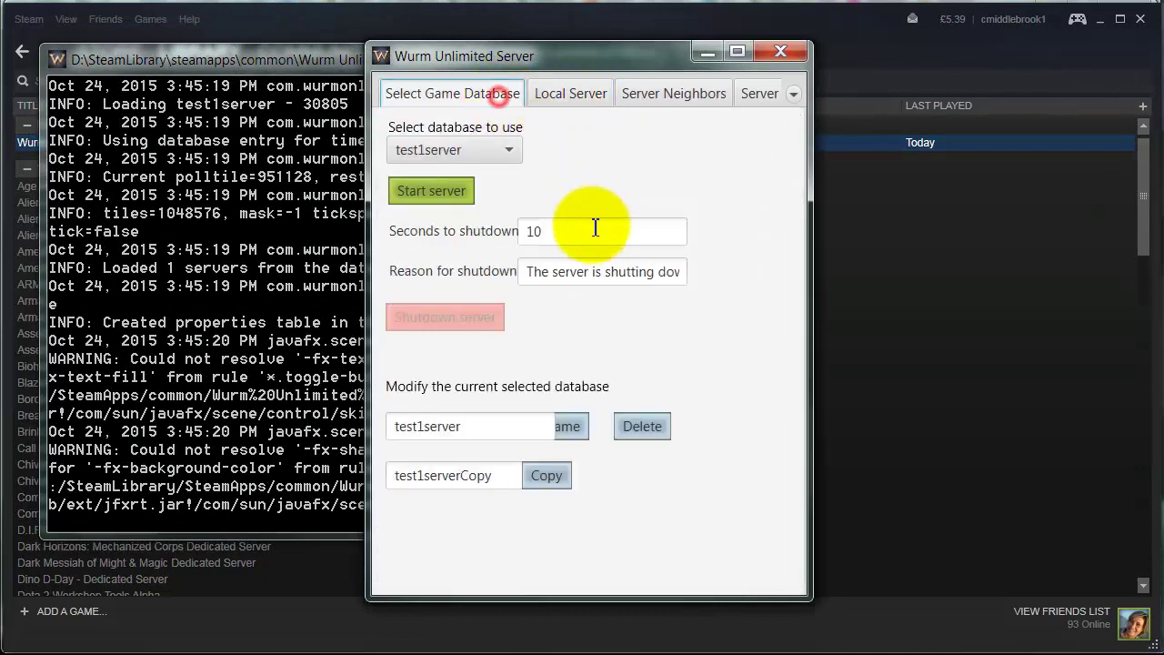
pyautogui.click(498, 151)
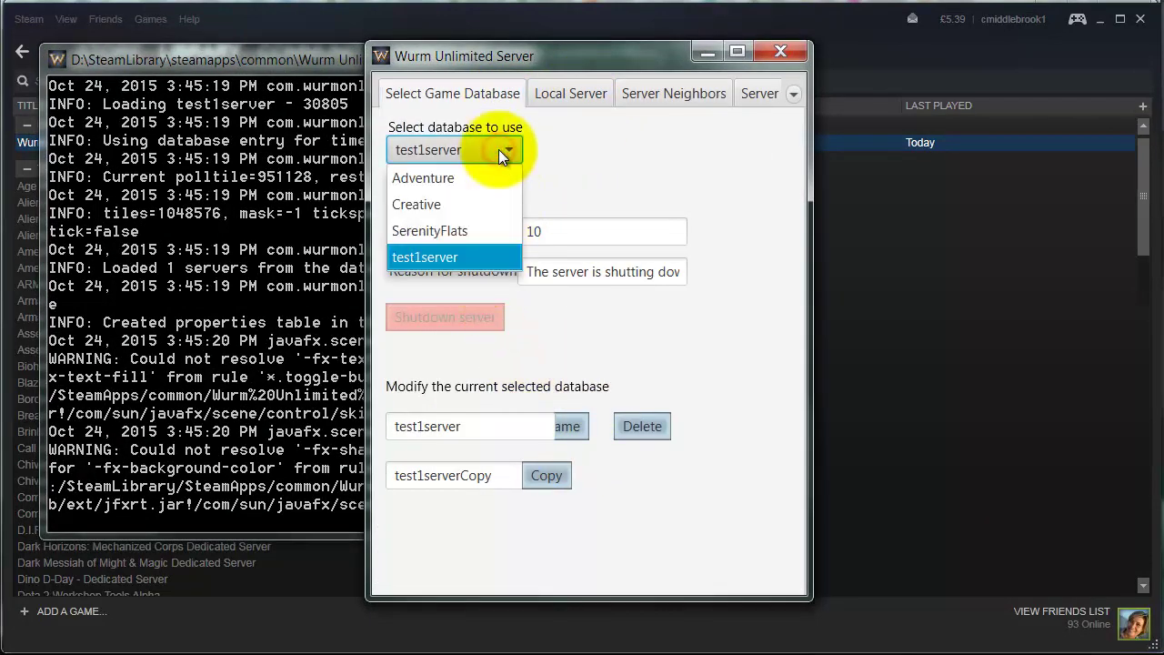
pyautogui.click(436, 199)
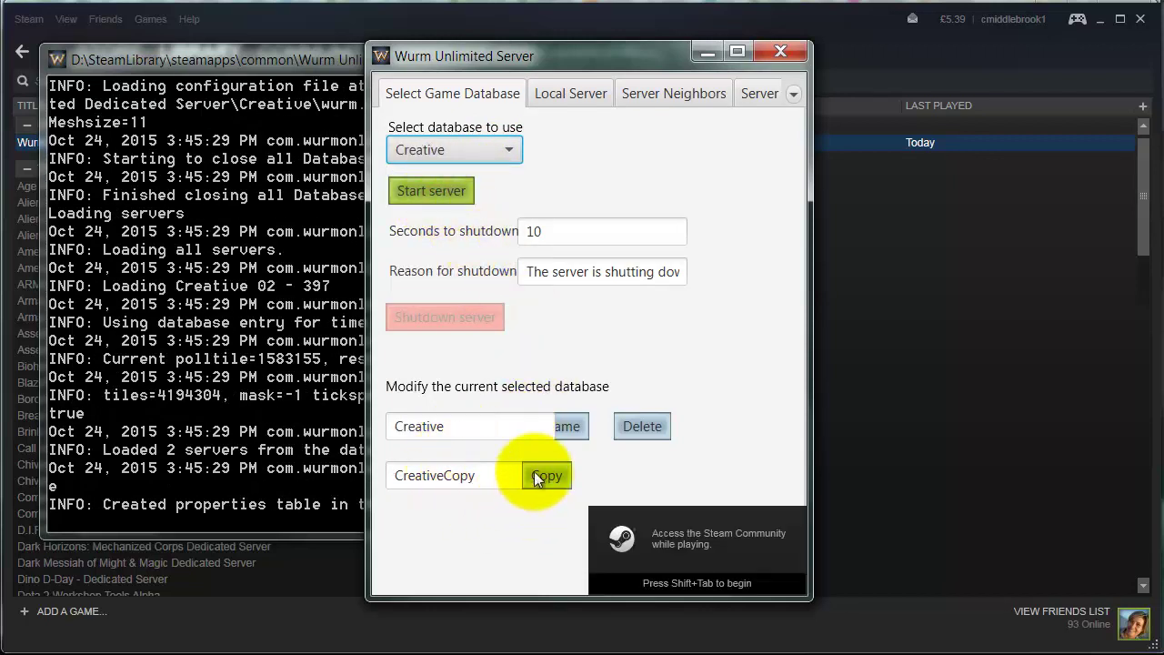